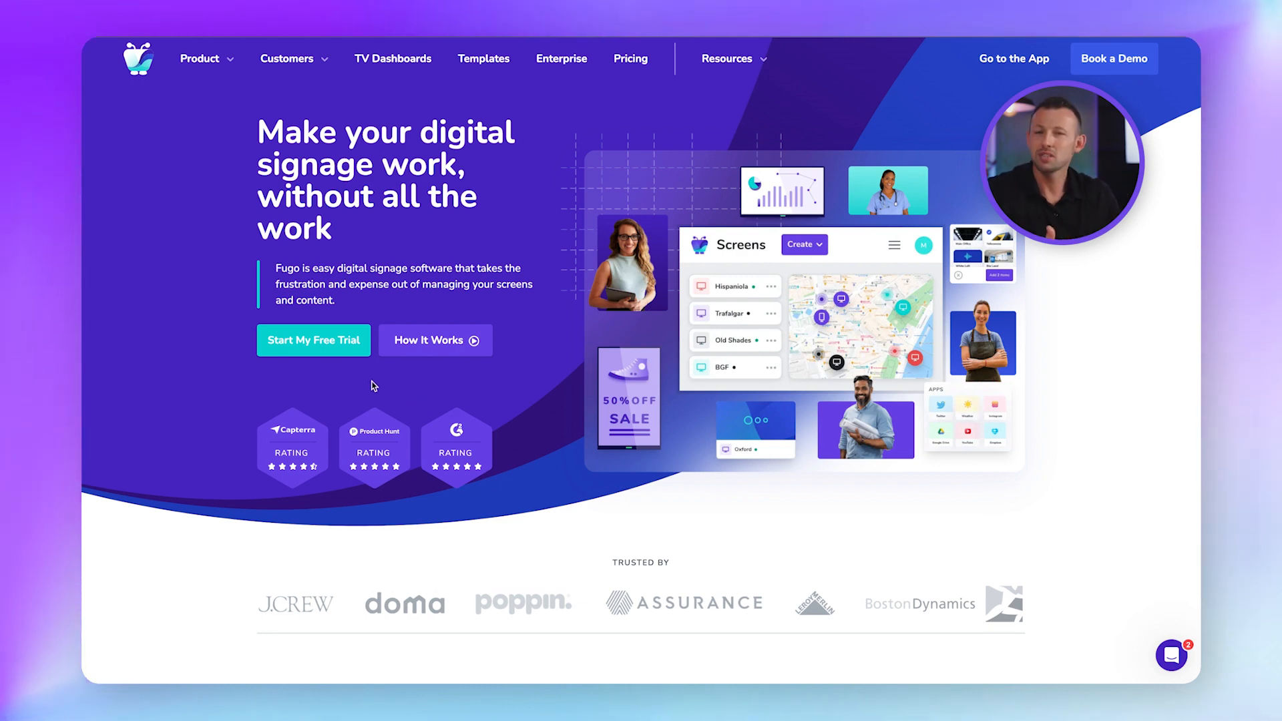
Log into Fugo Studio with an existing account's email and password.
click(349, 355)
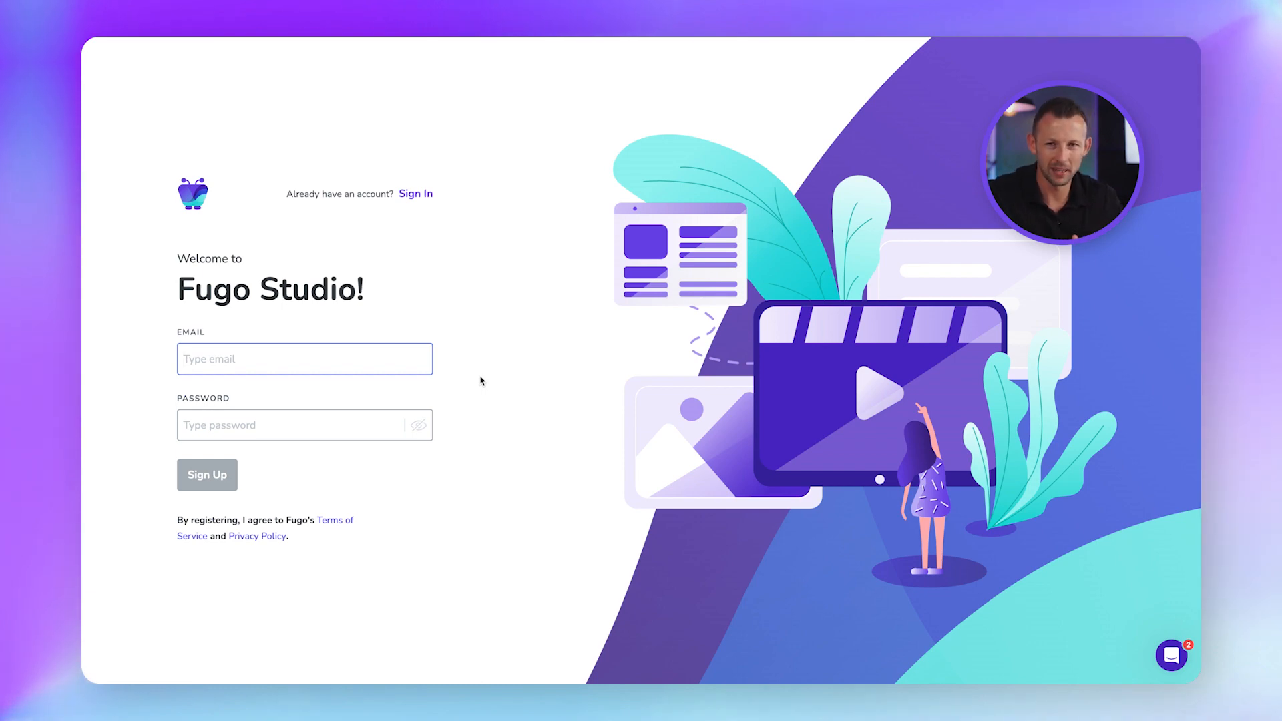
click(414, 195)
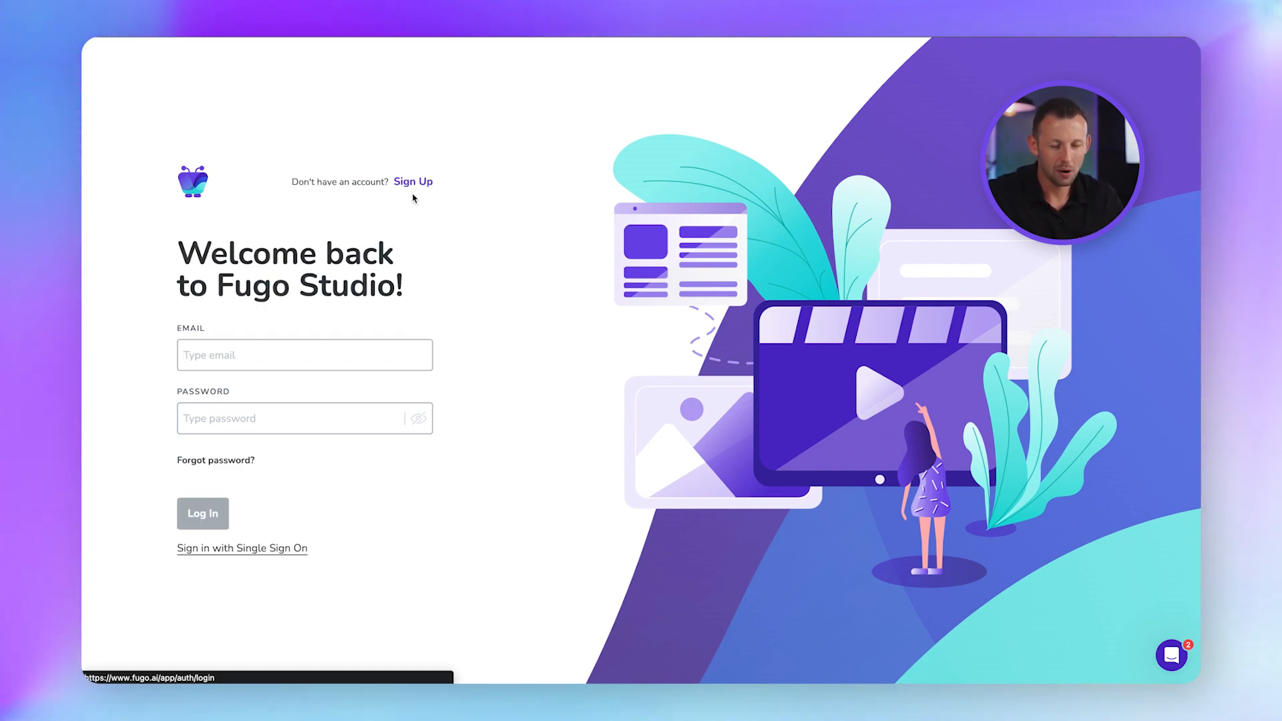
text(*)
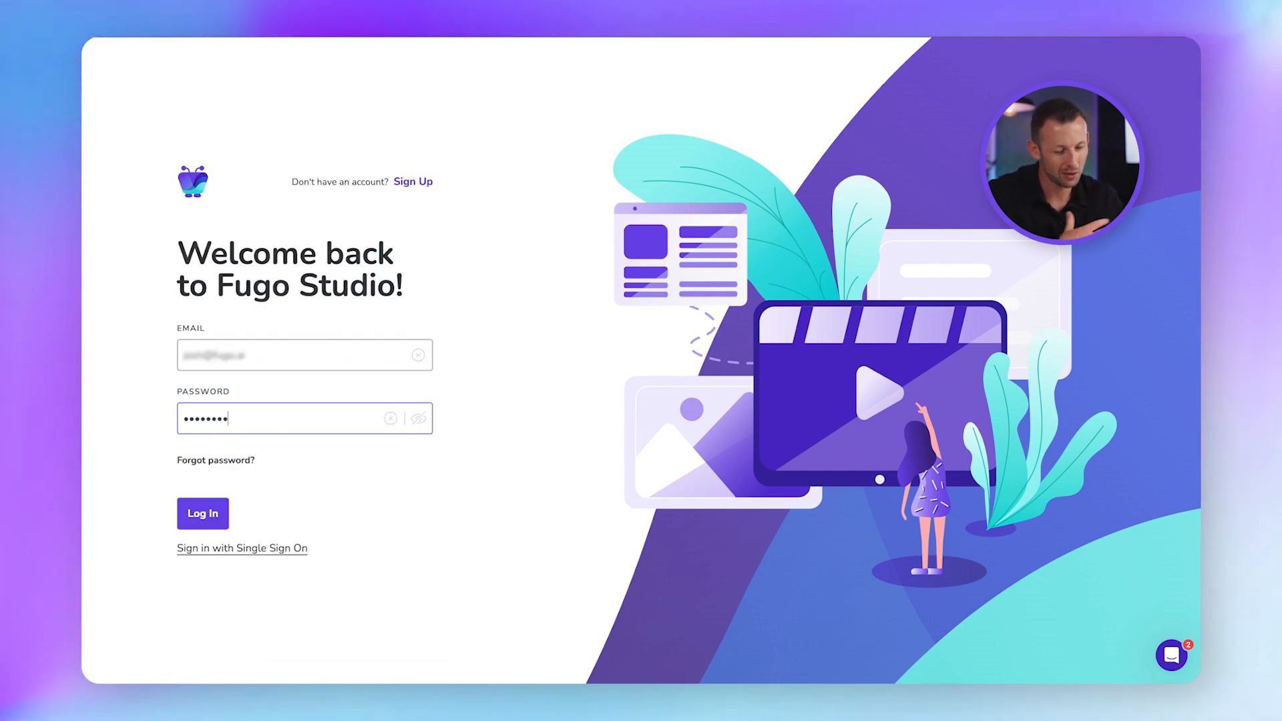
click(202, 514)
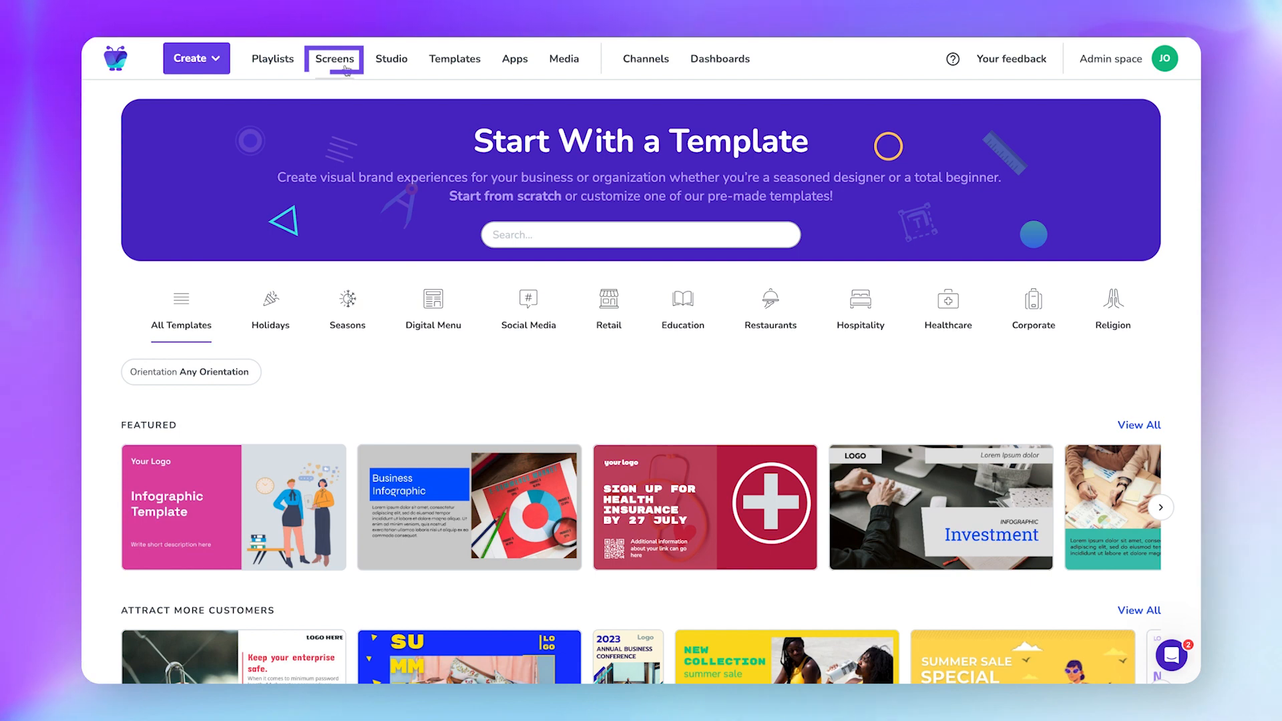
Start creating a new screen and browse the player setup guides.
click(341, 66)
click(1085, 159)
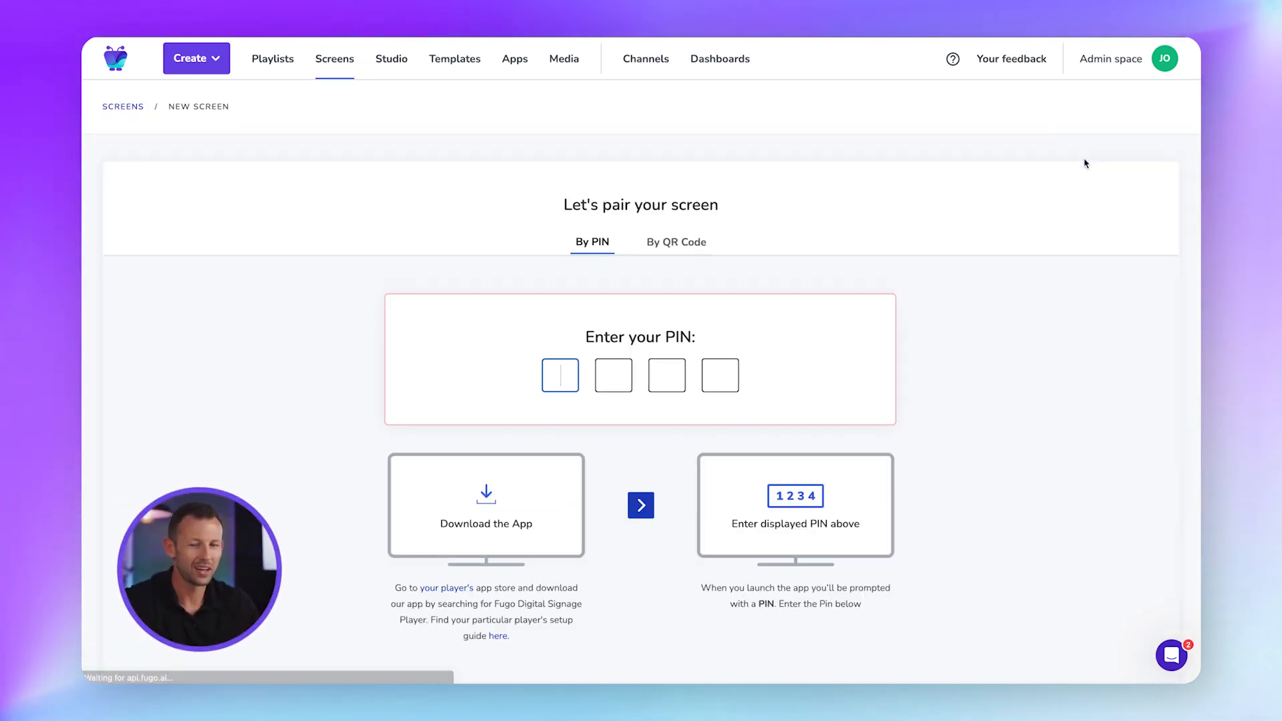
scroll(874, 315, down, 2)
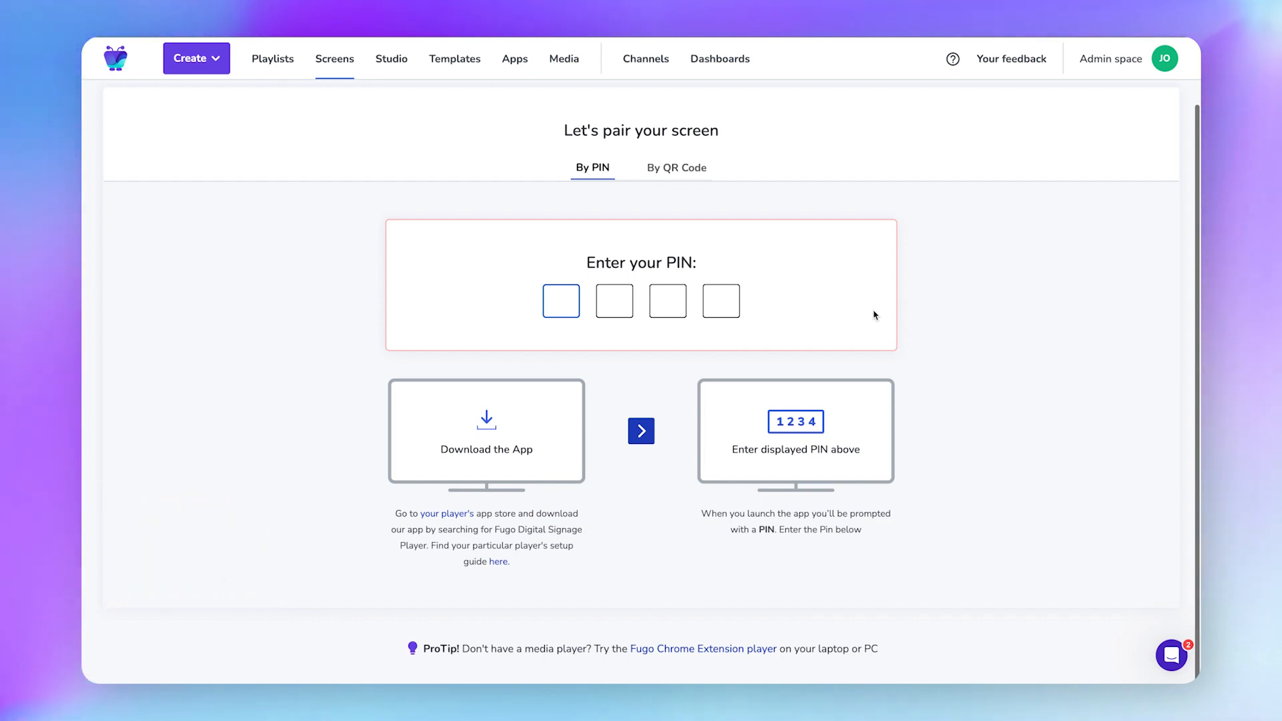
click(498, 564)
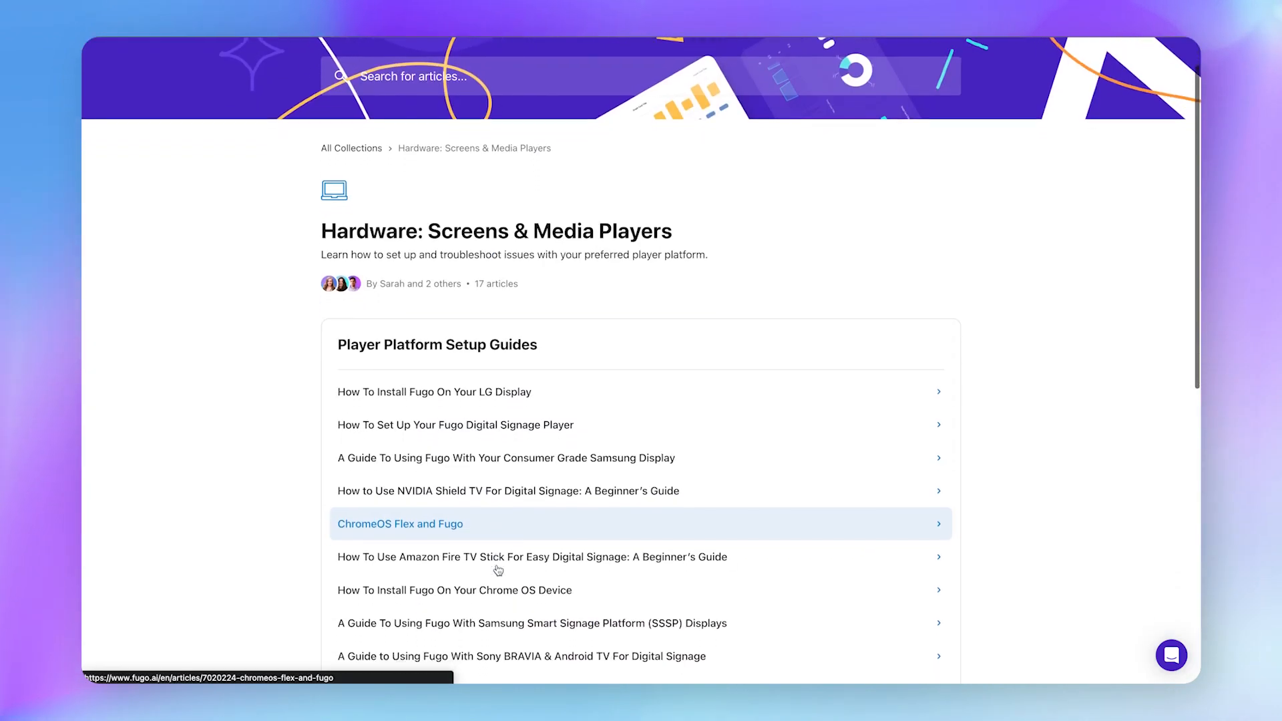
scroll(497, 570, down, 5)
scroll(497, 570, down, 1)
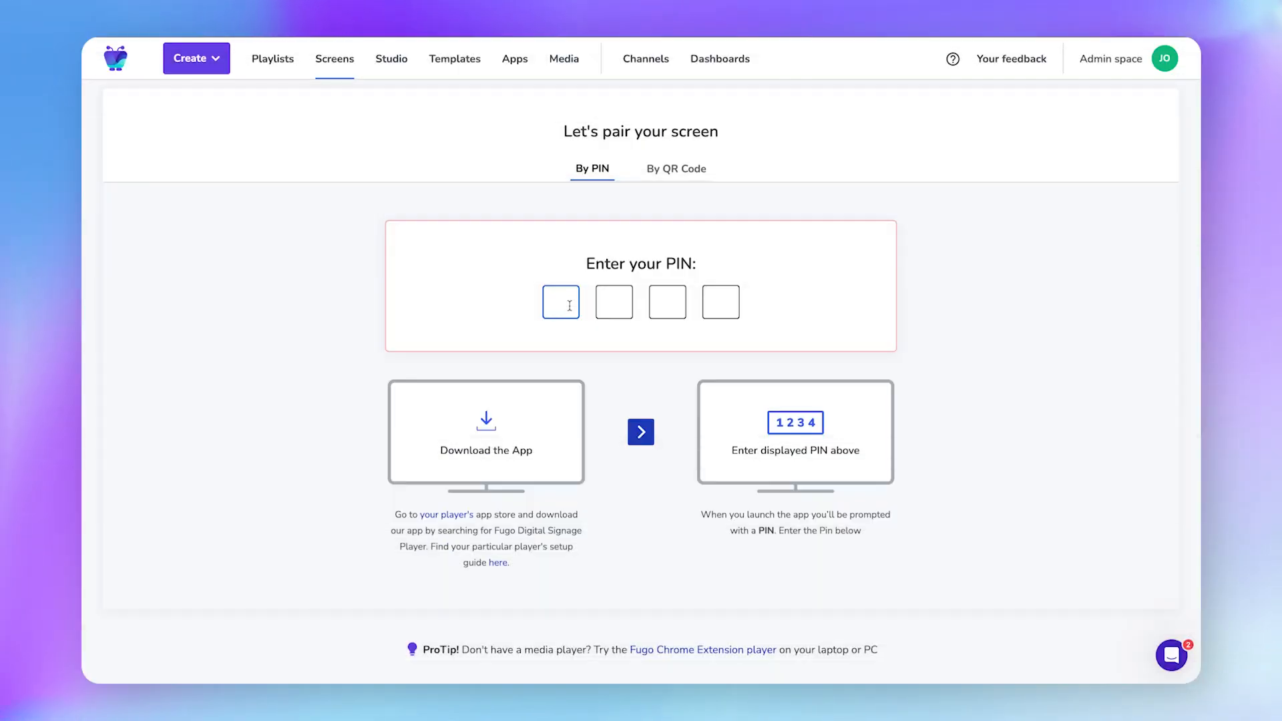
text(34)
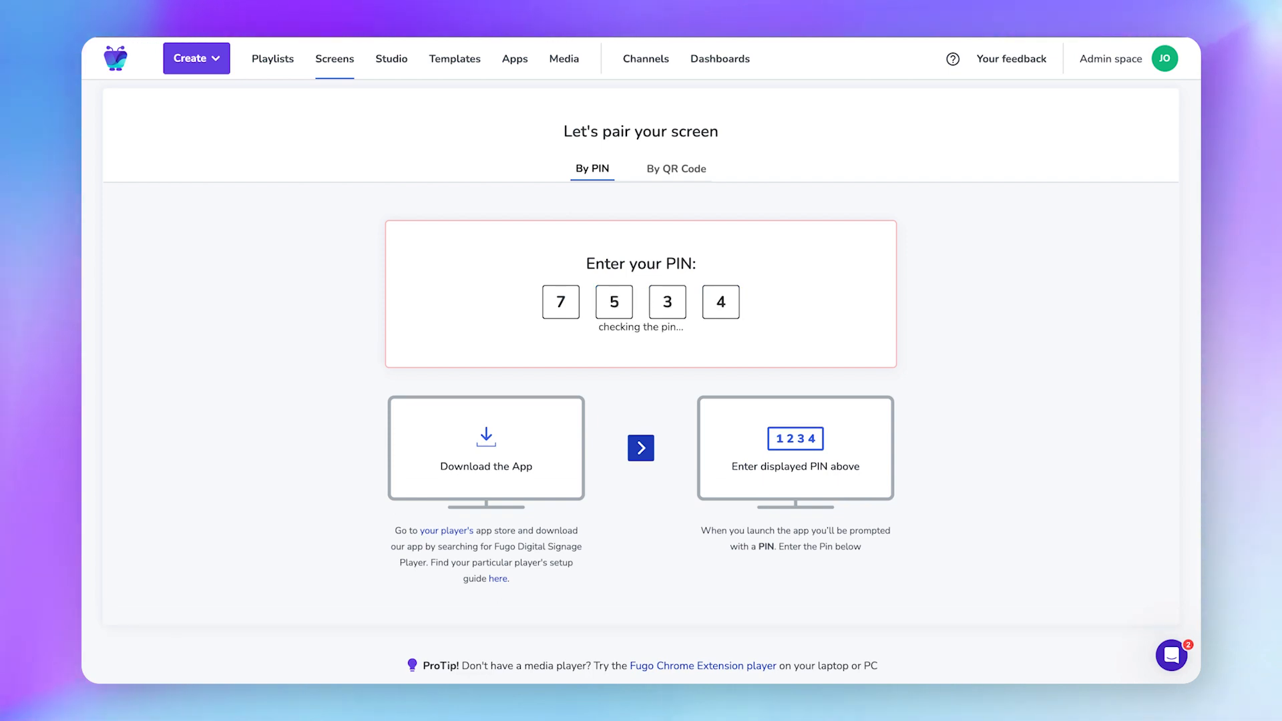
click(627, 342)
click(560, 398)
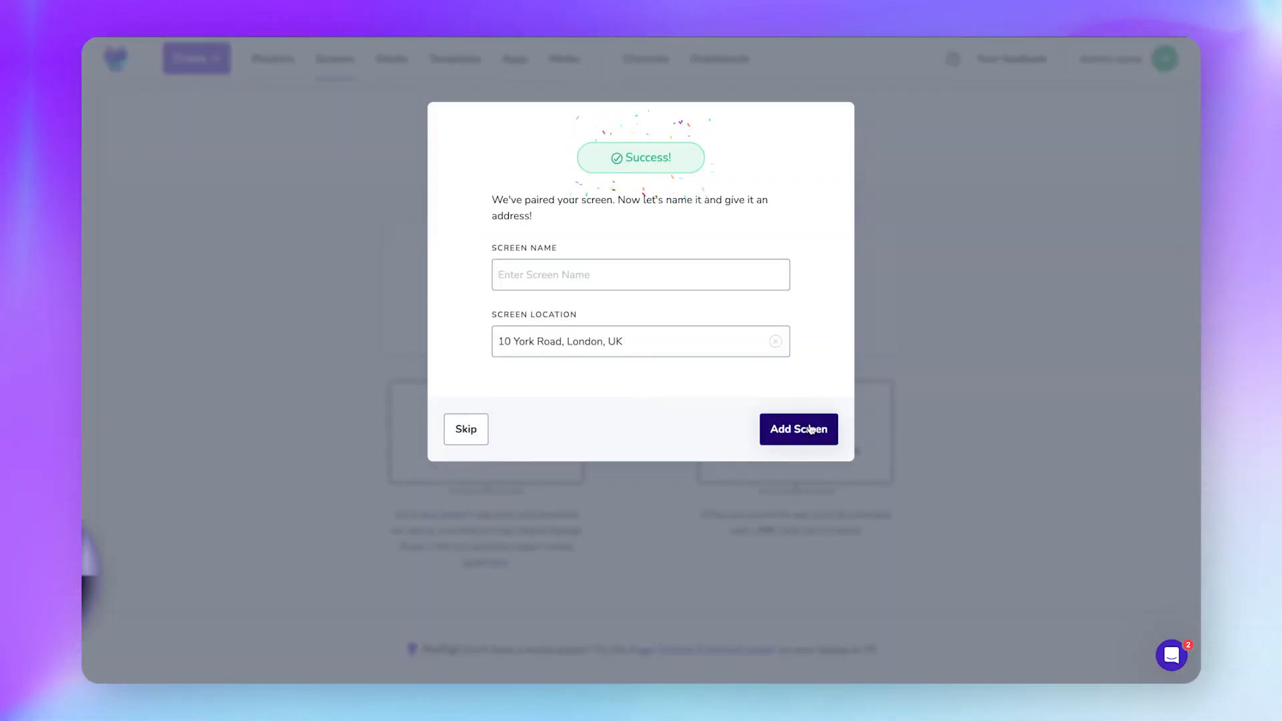
click(815, 432)
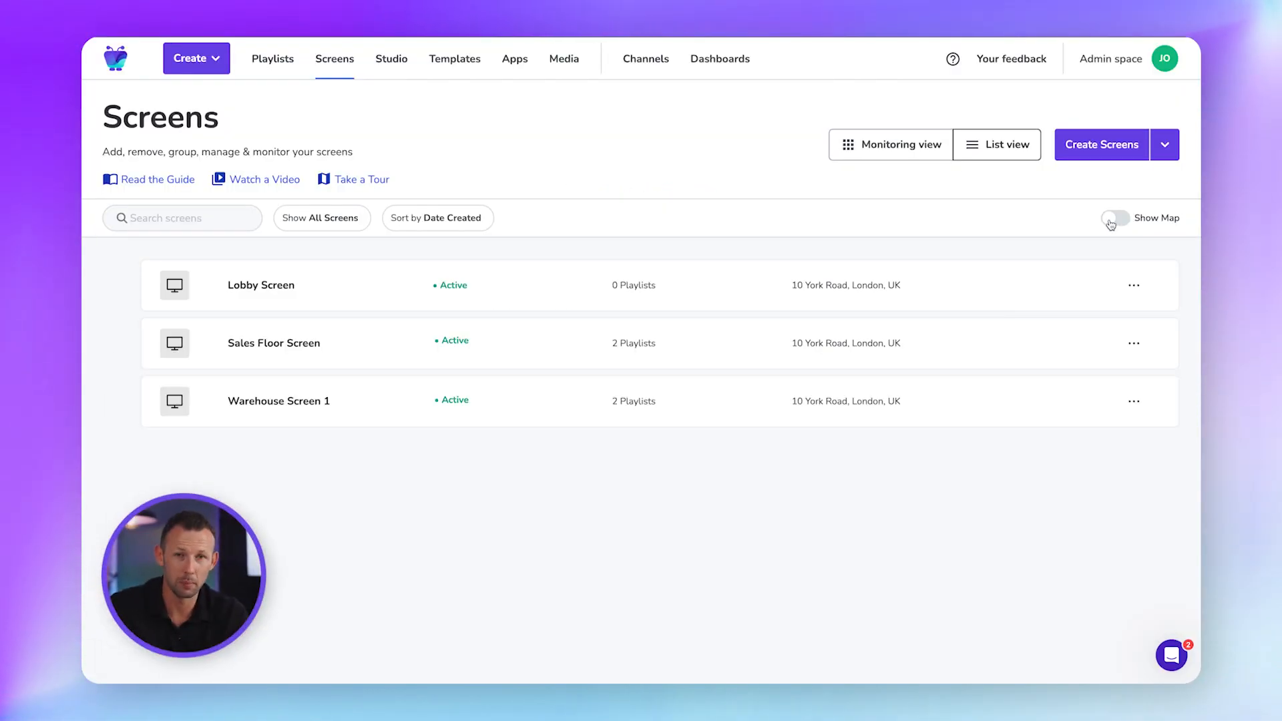
click(1110, 222)
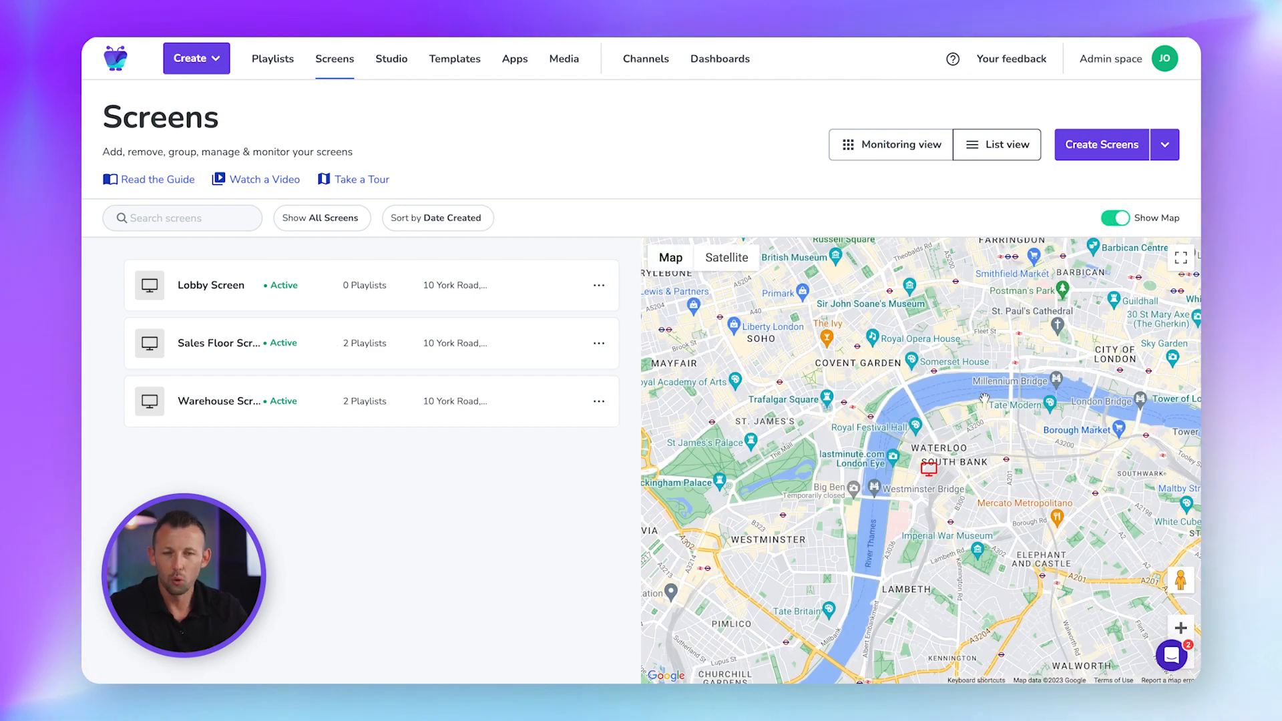
Turn off Show Map so the screens list spans the full width.
scroll(984, 398, up, 3)
scroll(984, 399, down, 3)
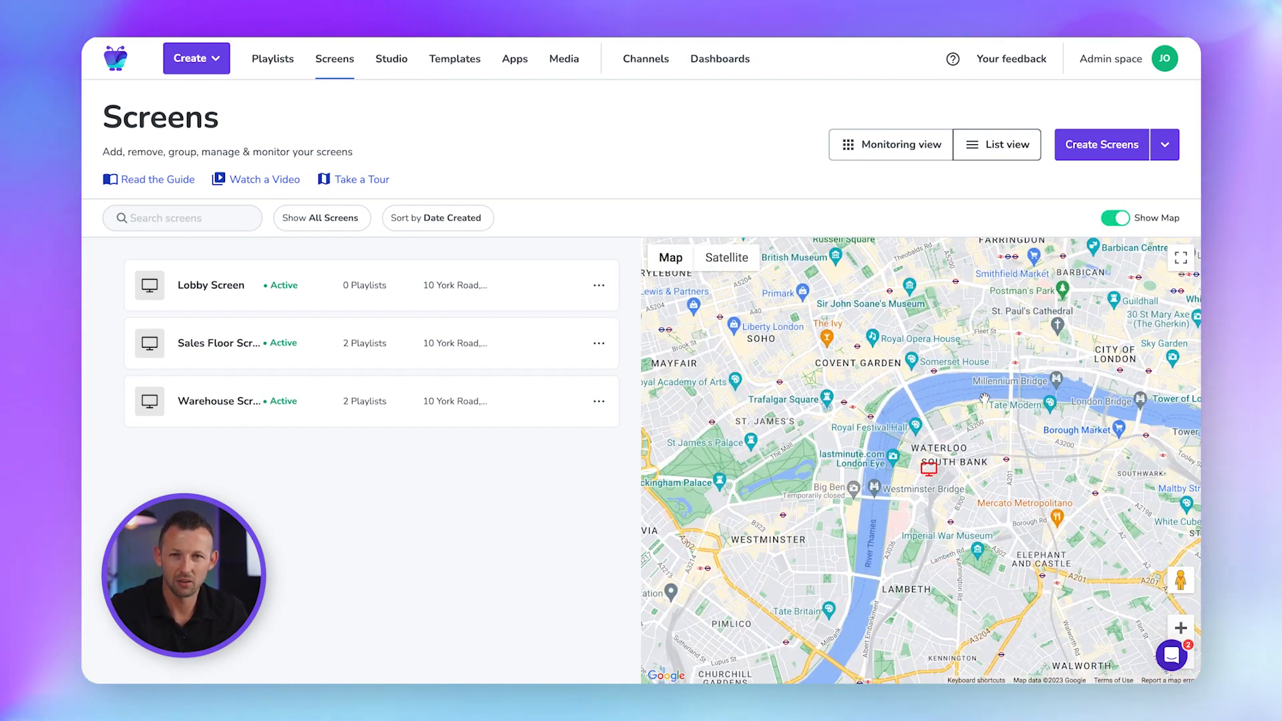
click(1119, 218)
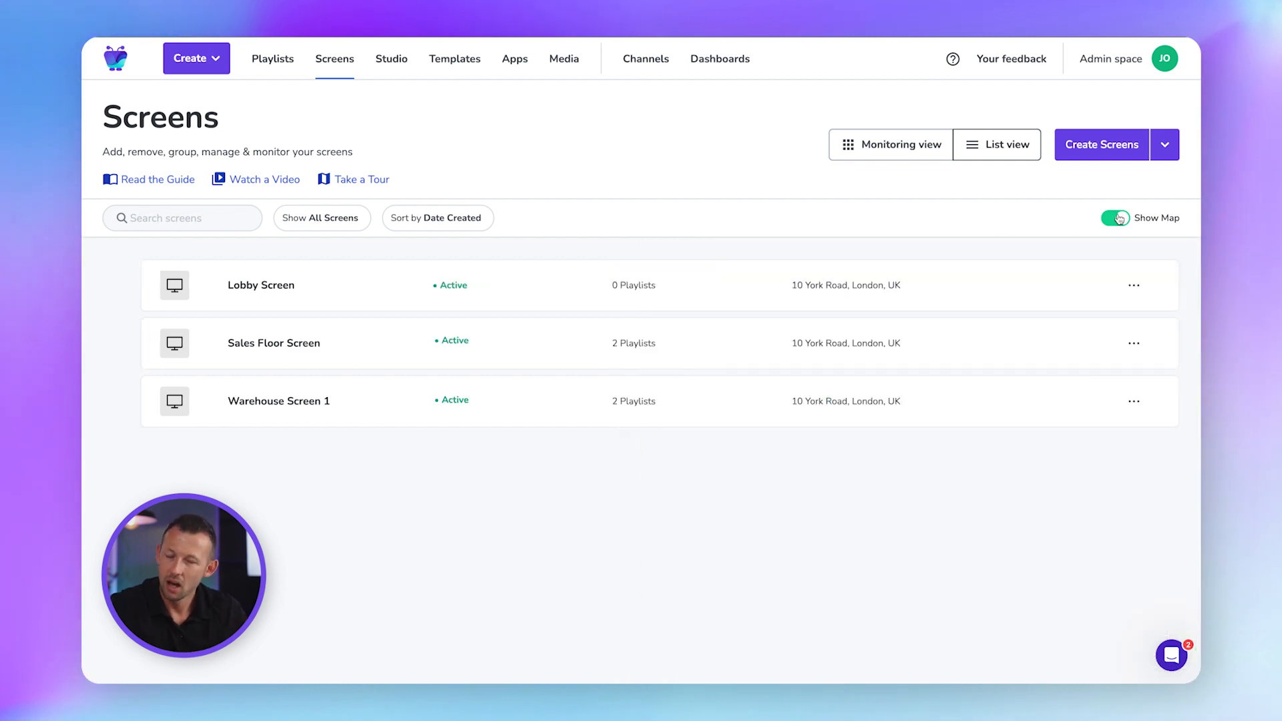
Preview Monitoring view, return to List view, and check the Lobby Screen's options menu.
click(919, 154)
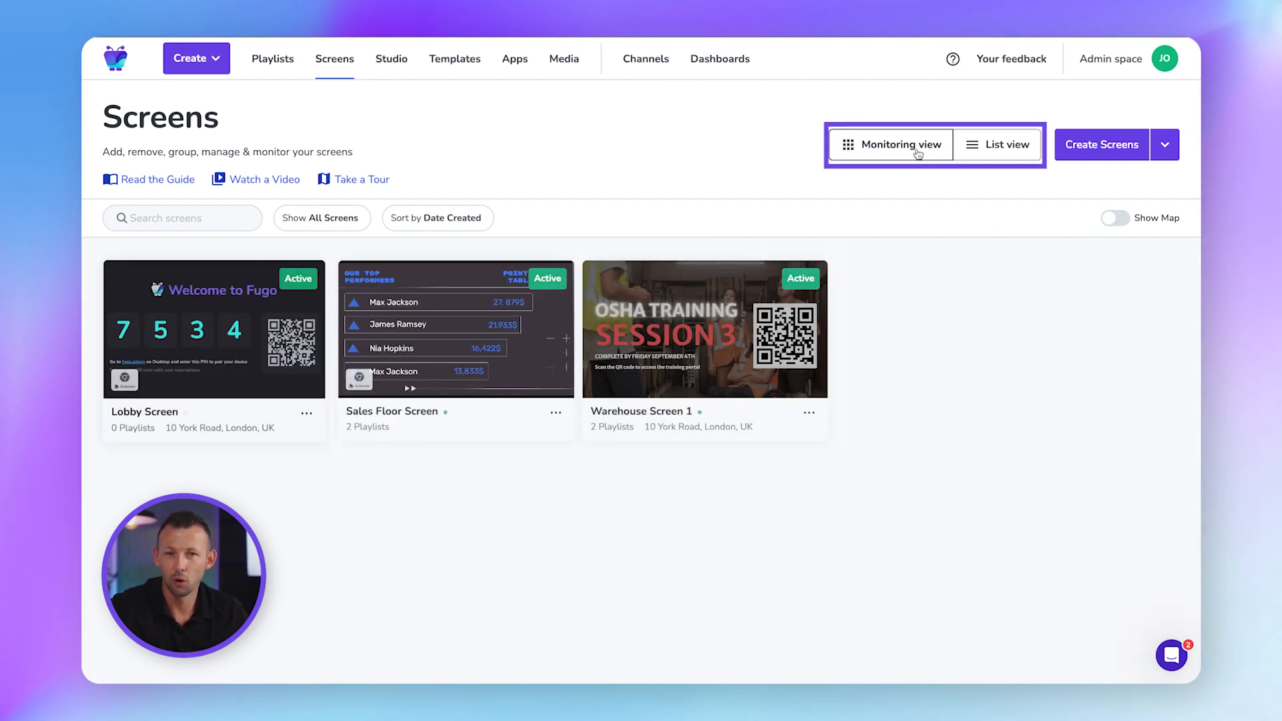
click(984, 148)
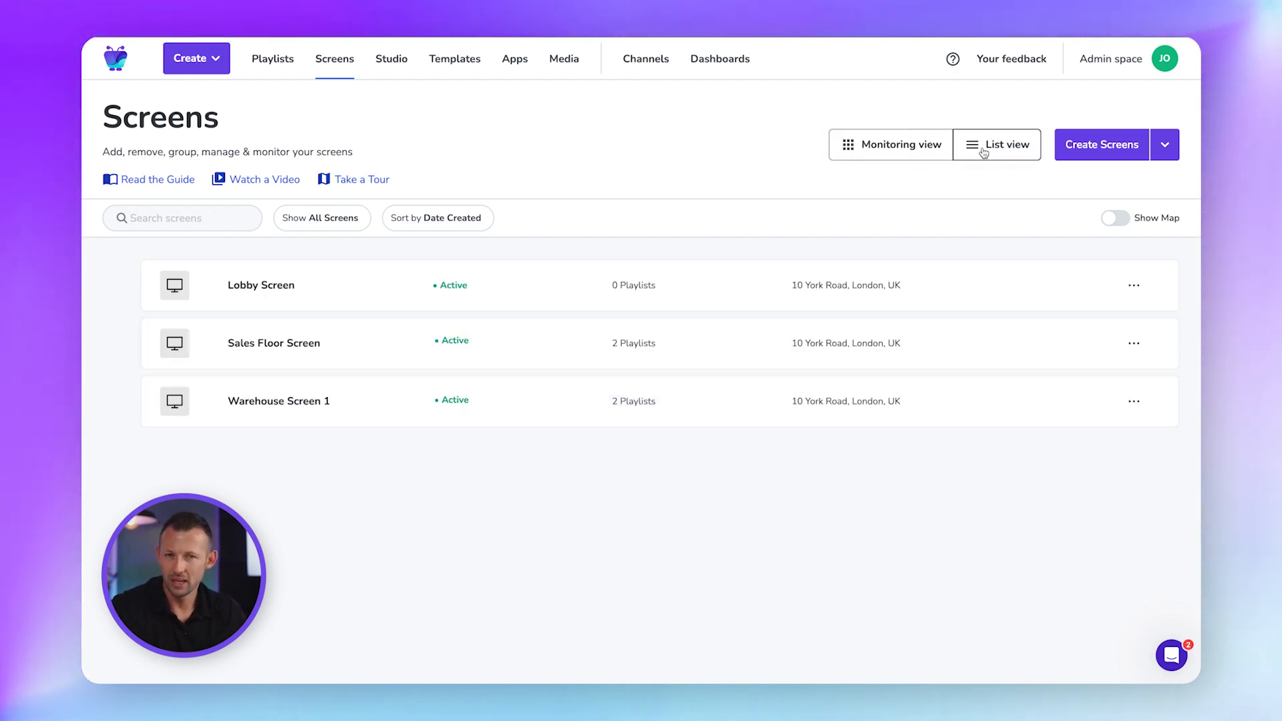
click(1134, 288)
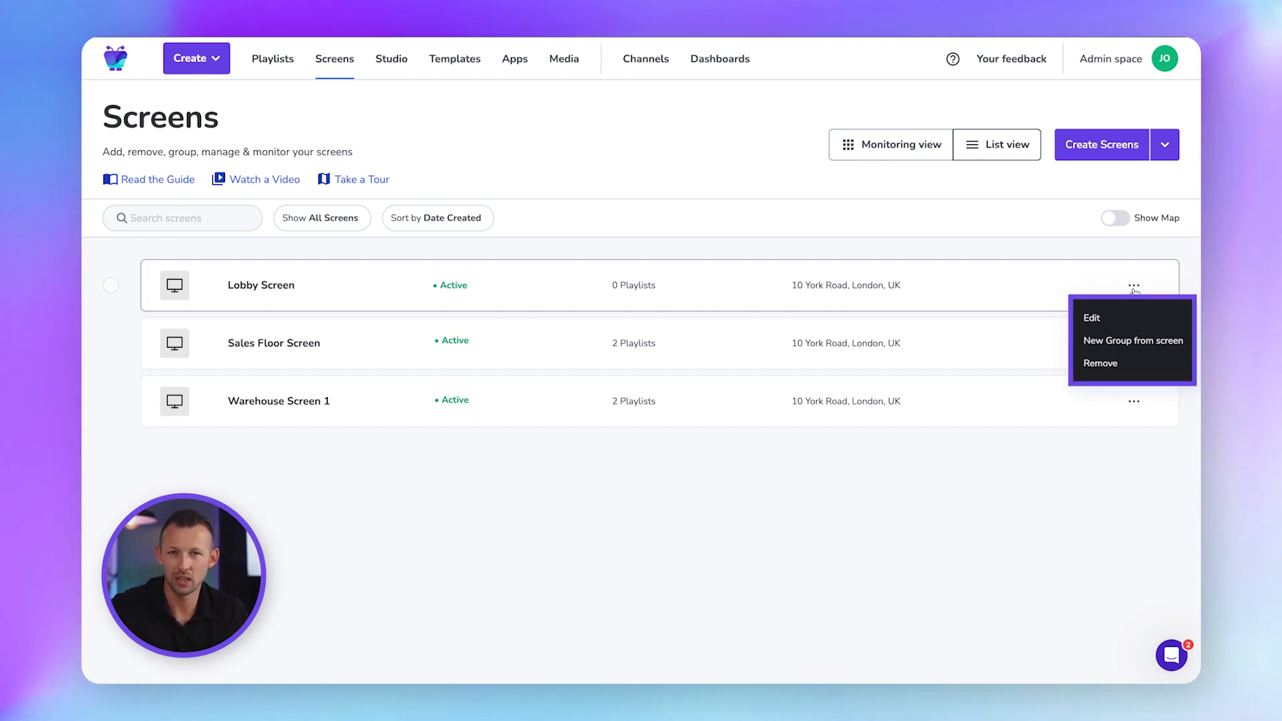
click(658, 244)
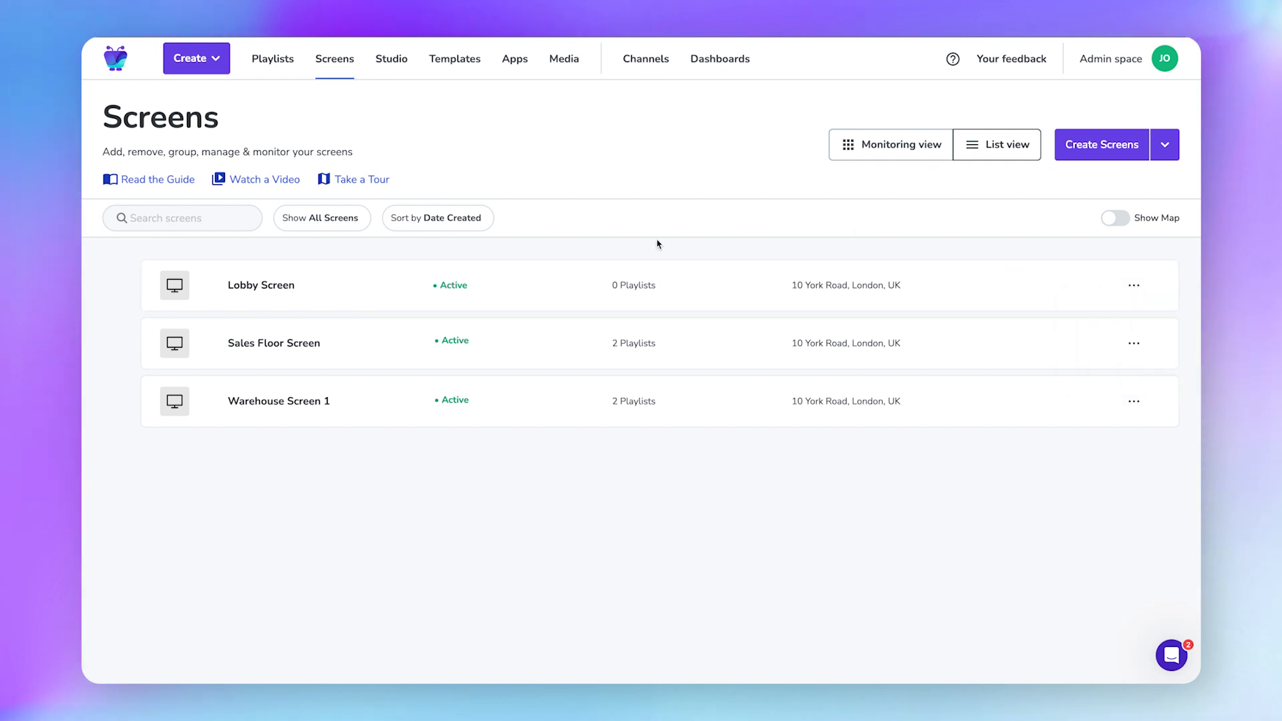
Open Lobby Screen's dashboard and scroll through its status, playing content and device details.
click(227, 292)
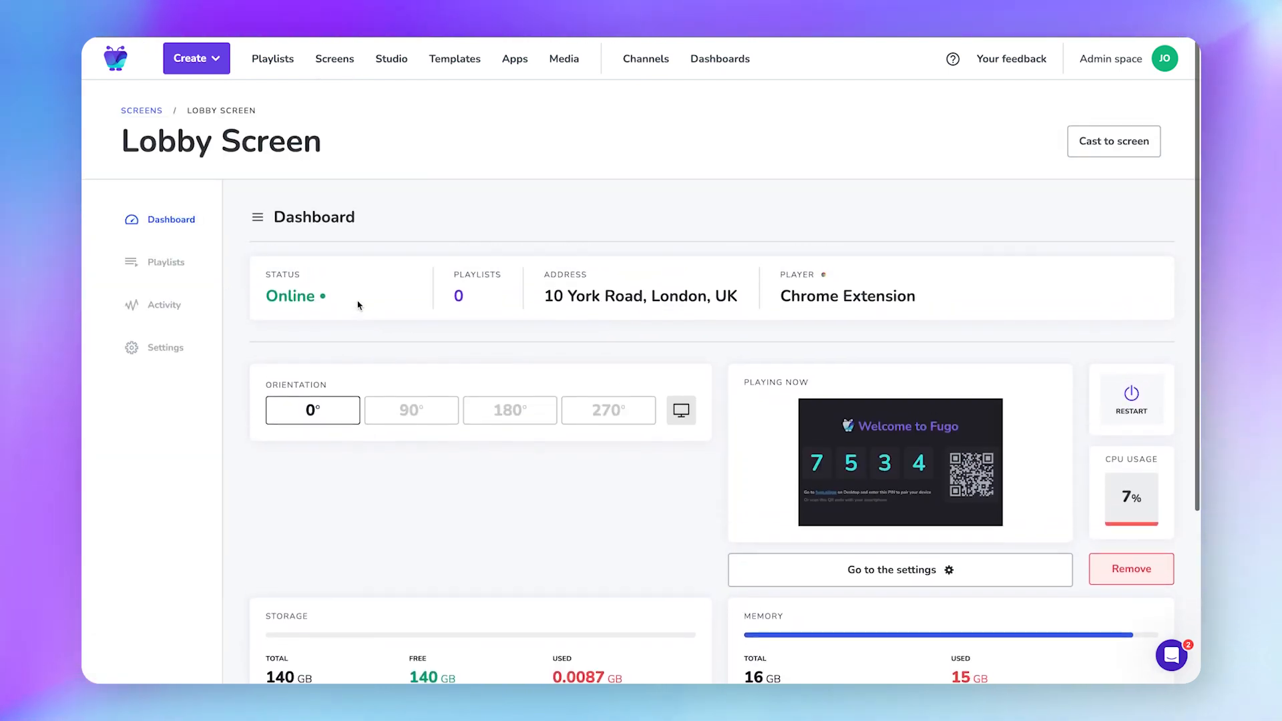
scroll(357, 305, down, 4)
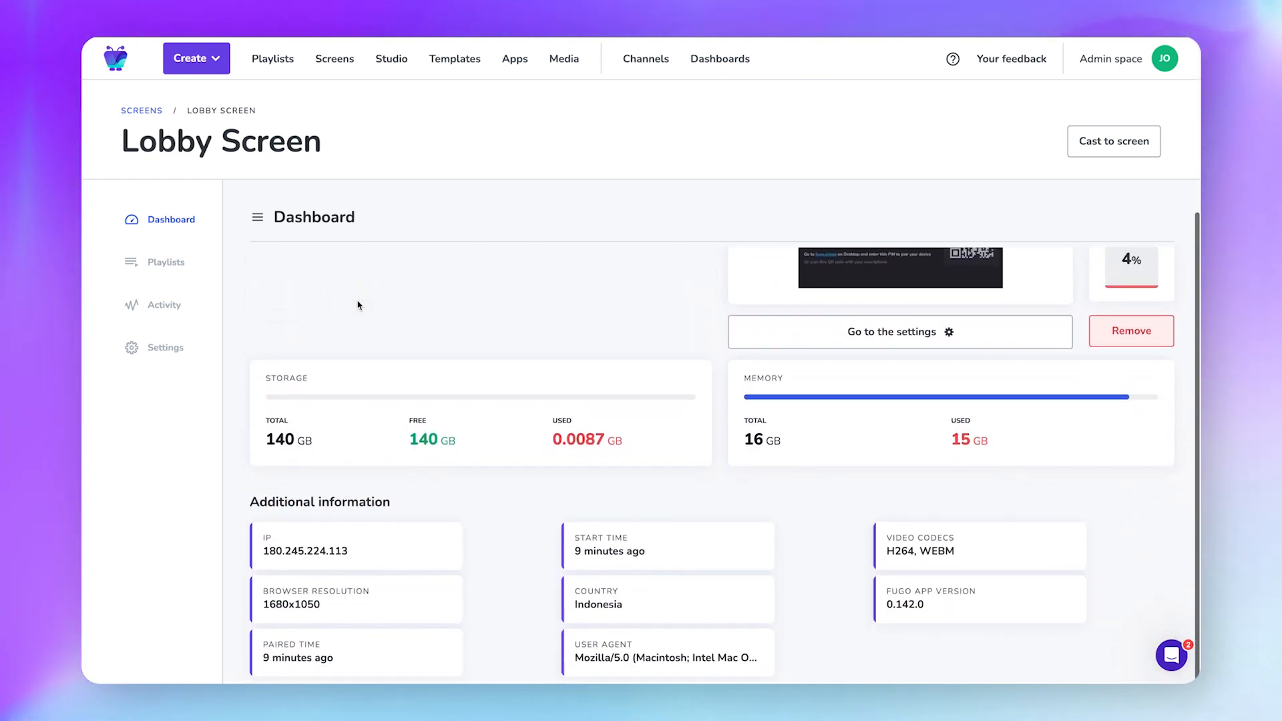
scroll(357, 305, up, 3)
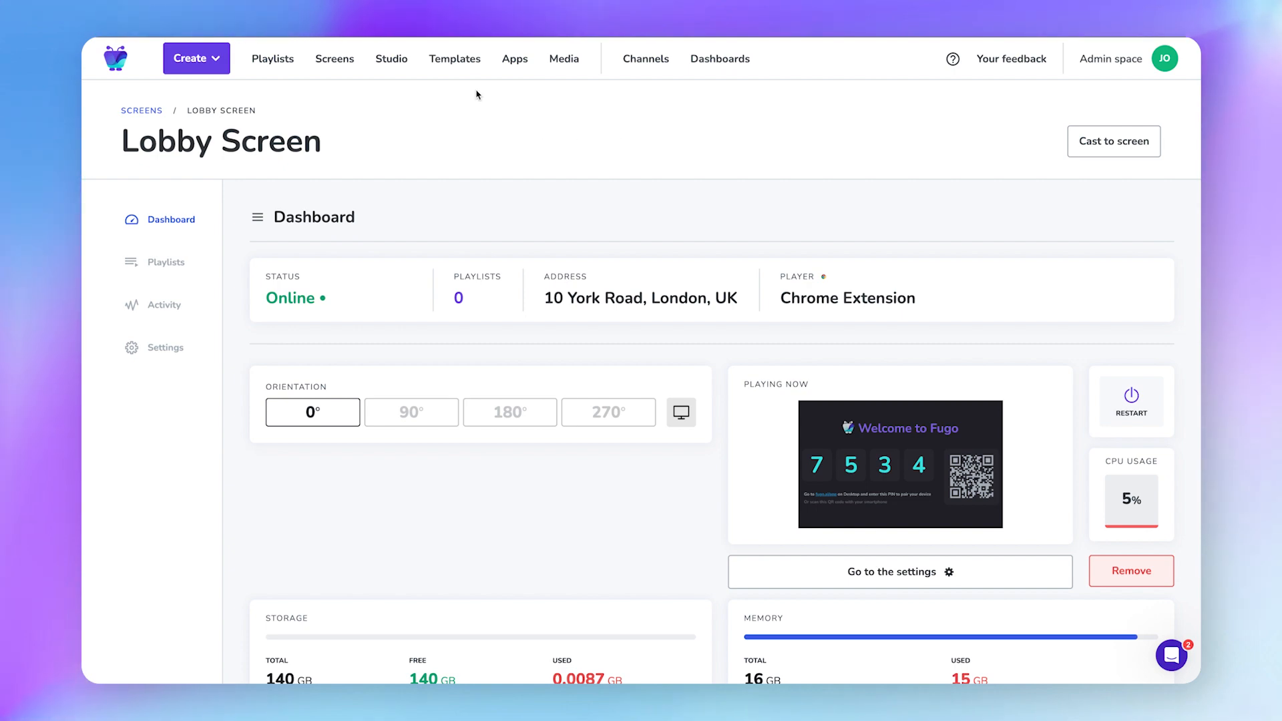
Open the content template library and scroll through the available templates.
click(460, 59)
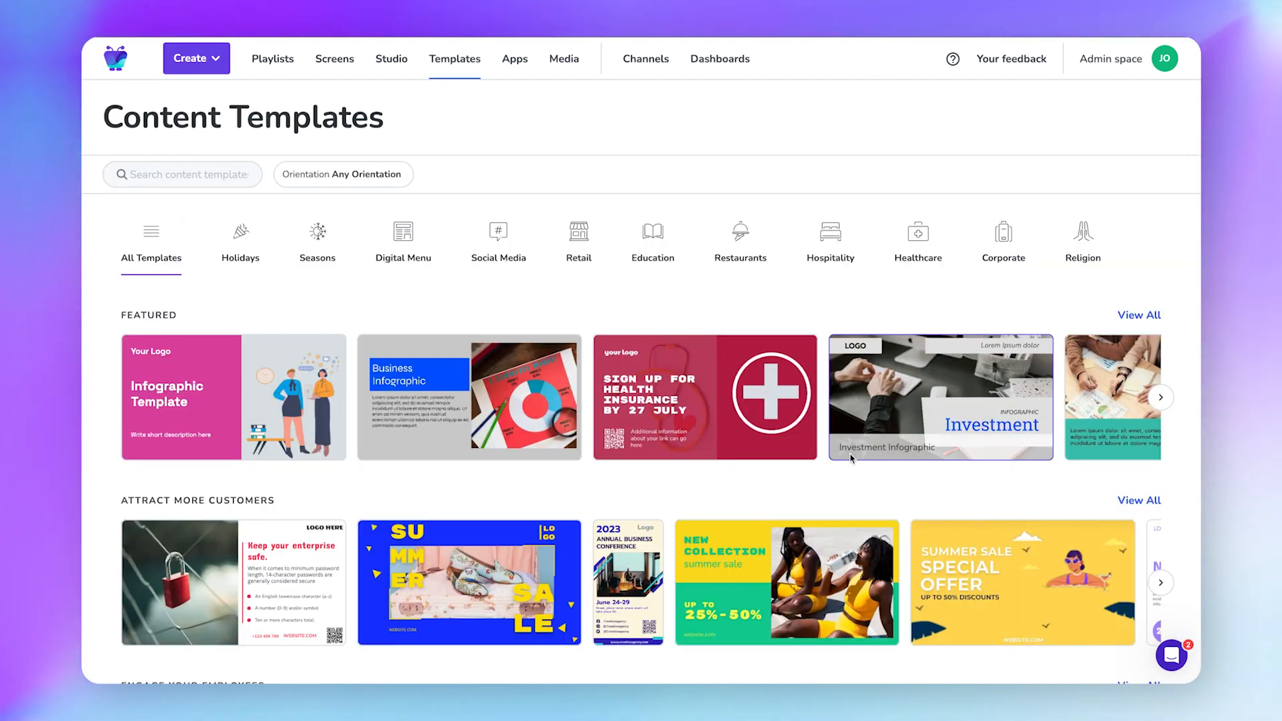
scroll(851, 458, down, 12)
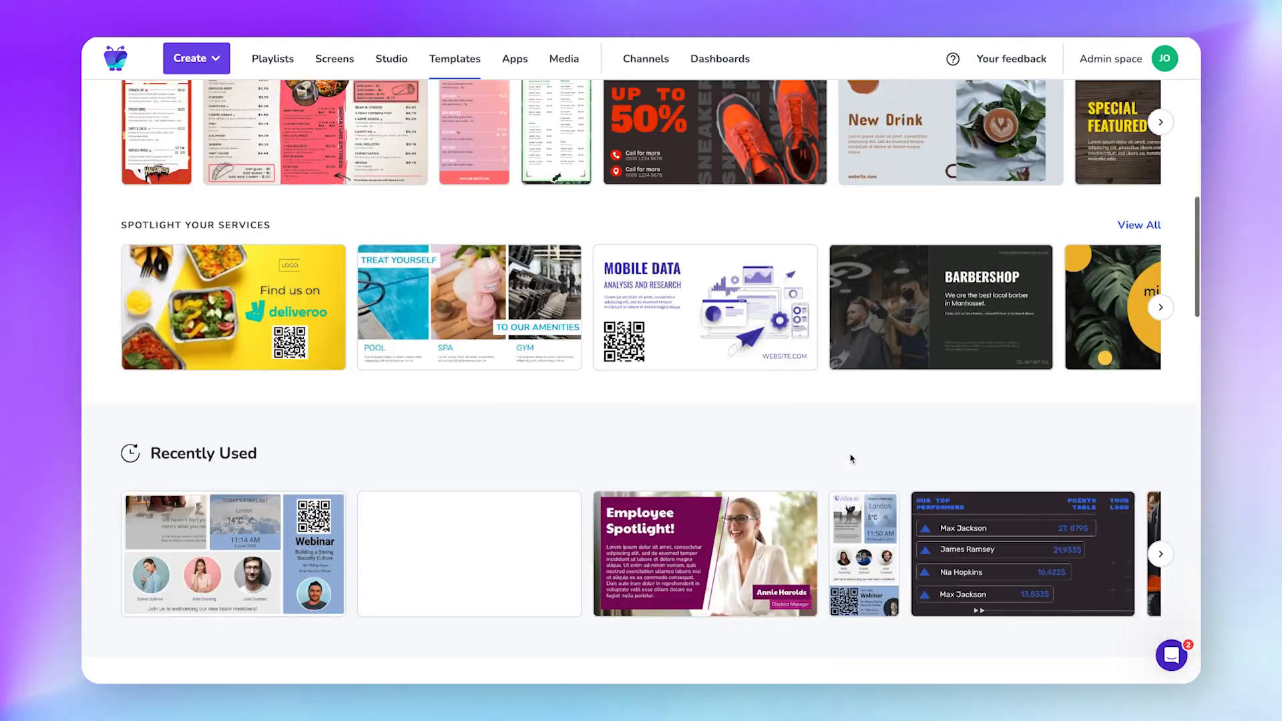
scroll(851, 458, down, 5)
scroll(850, 458, up, 5)
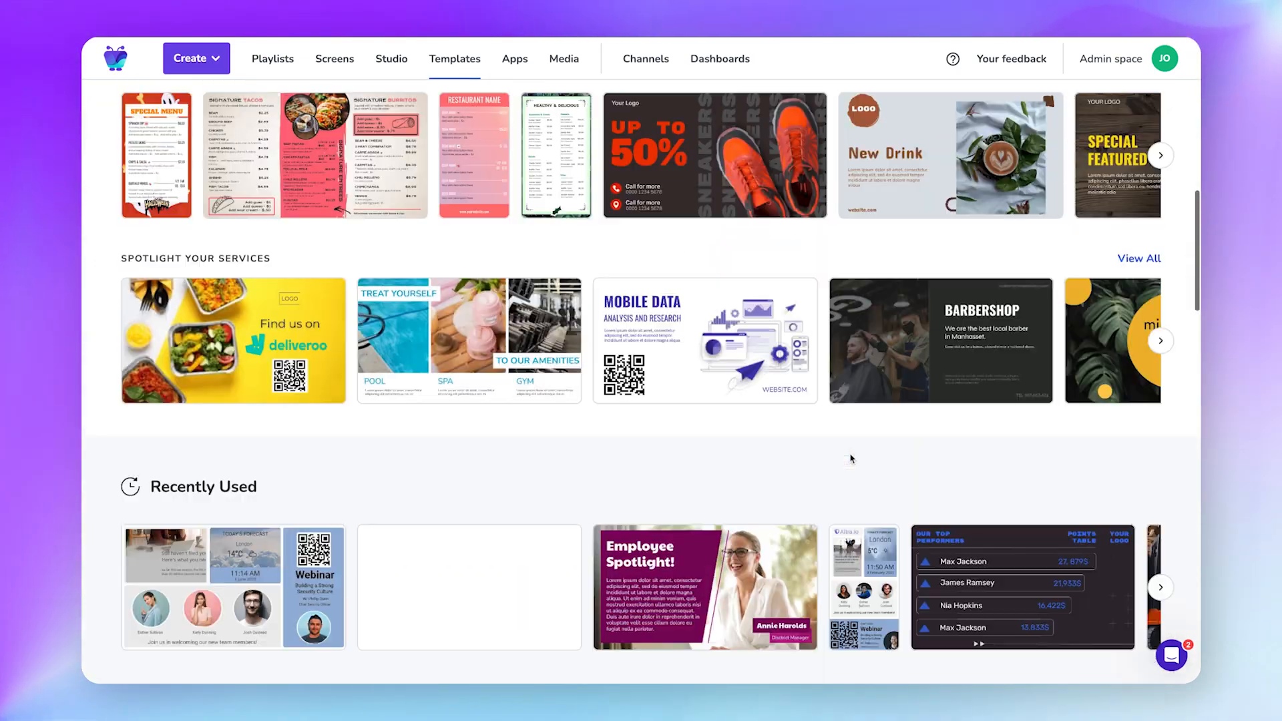
scroll(850, 458, up, 15)
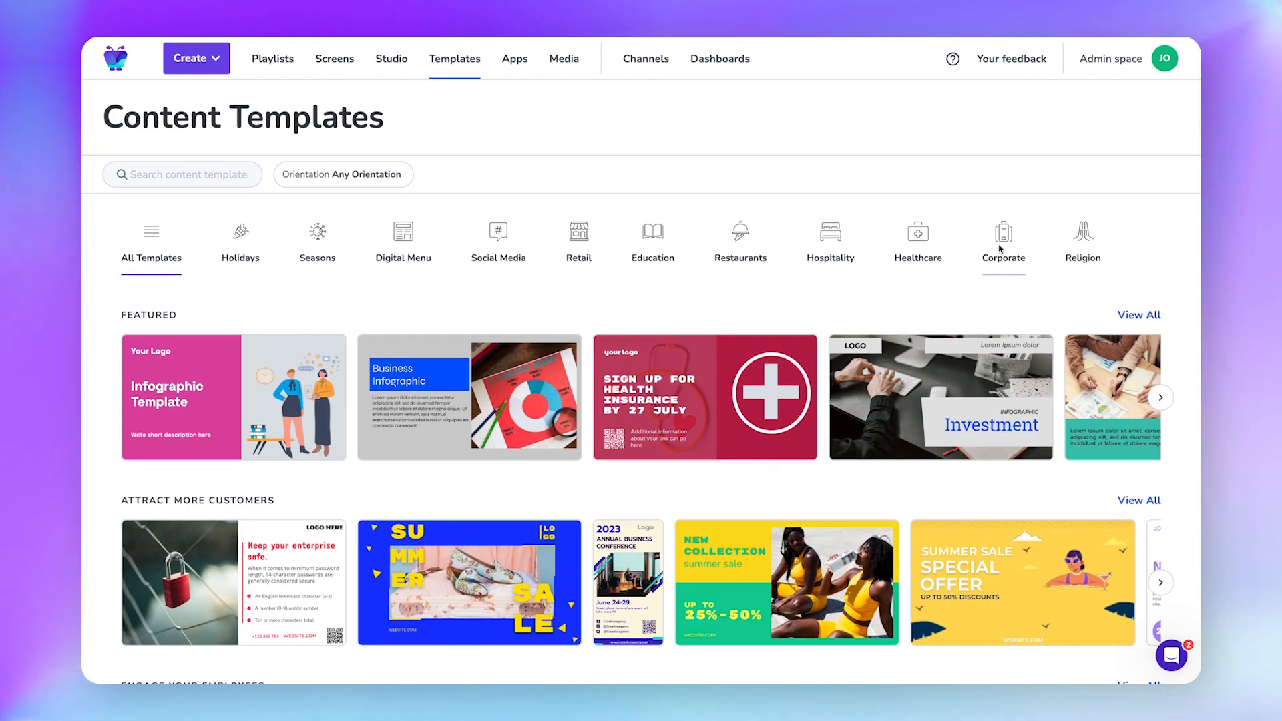
Filter templates to Corporate, look through them, then go to the Studio page.
click(1001, 249)
scroll(859, 349, down, 2)
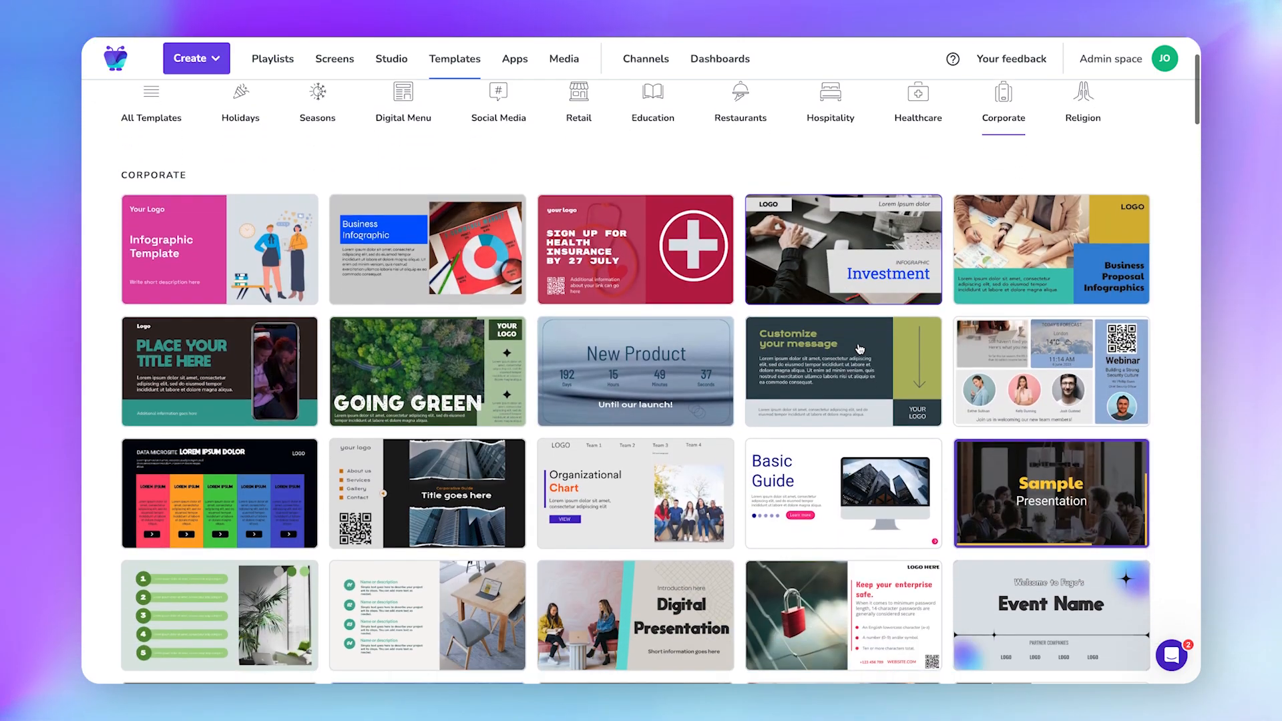
scroll(859, 348, down, 10)
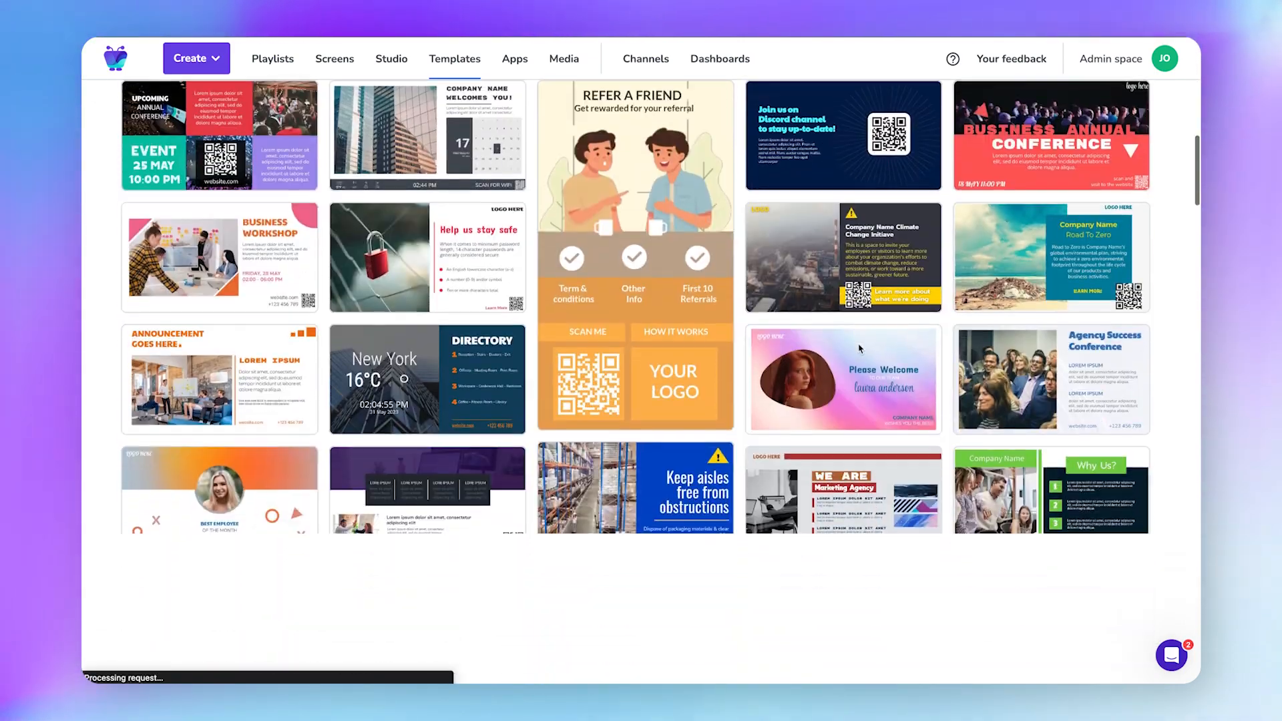
scroll(859, 349, down, 2)
scroll(859, 348, up, 15)
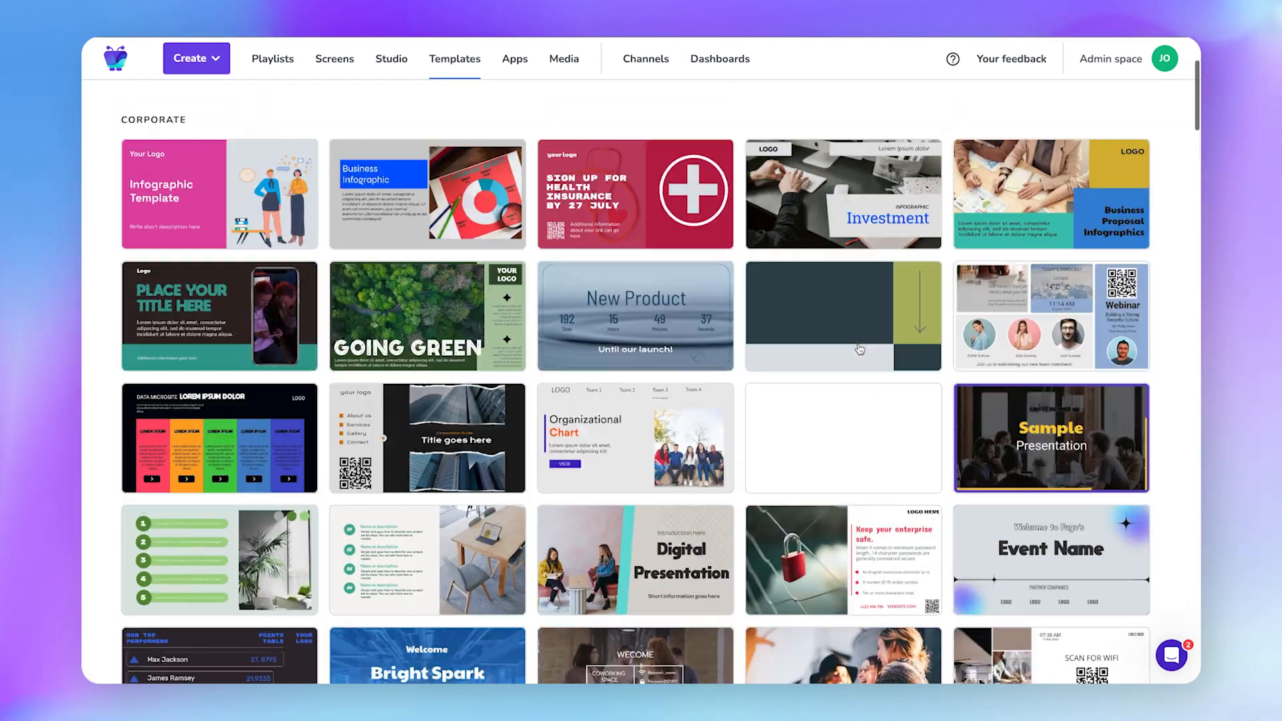
scroll(859, 348, up, 3)
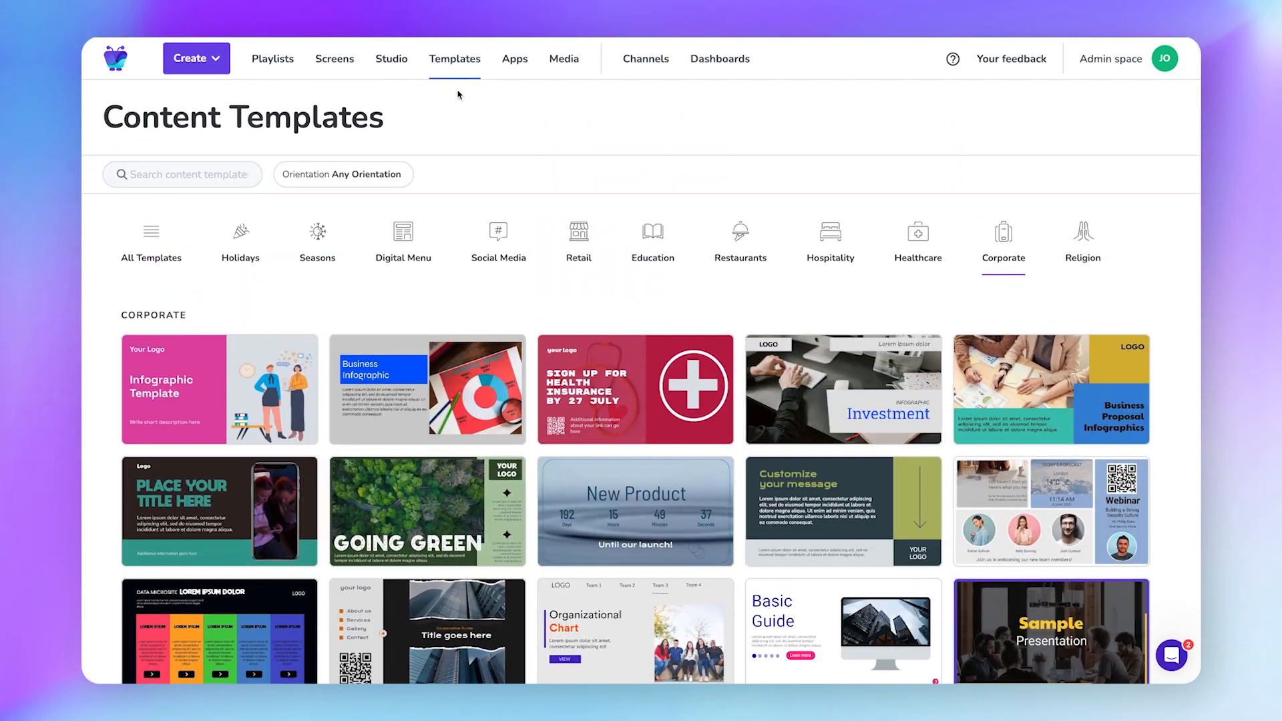
click(395, 62)
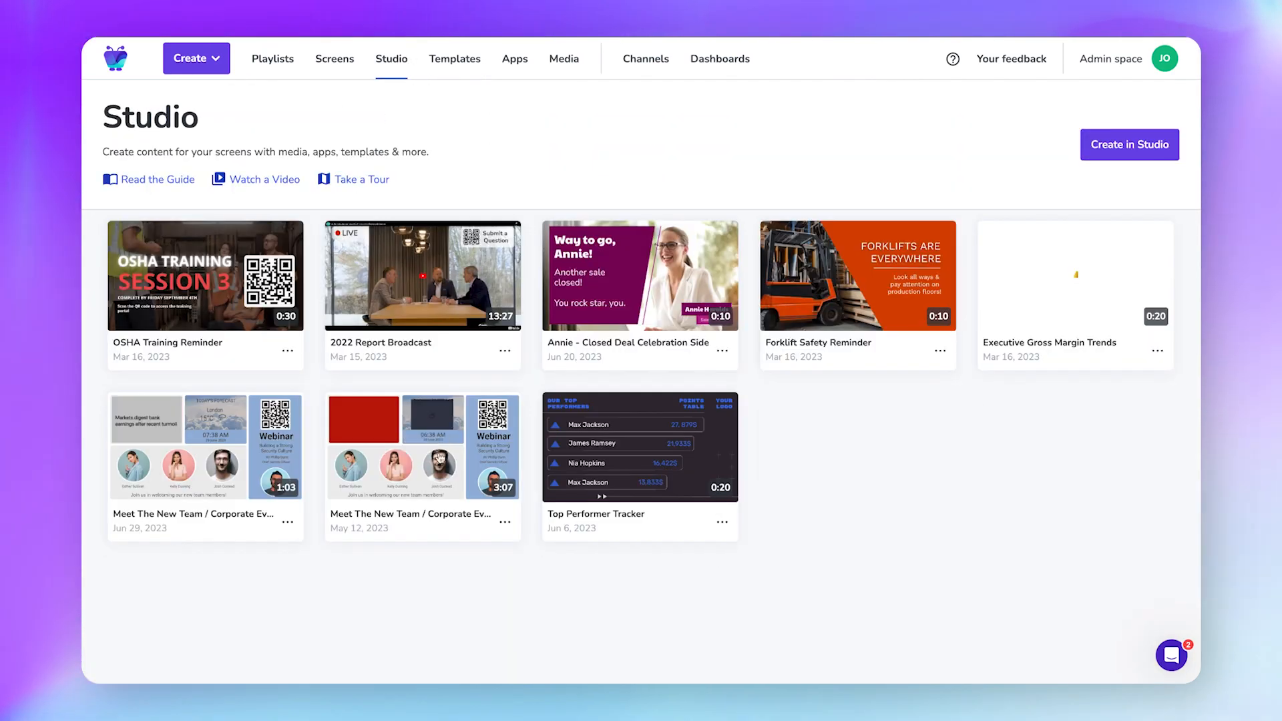
Open Meet The New Team and view slides 2, 3 and 4.
click(435, 469)
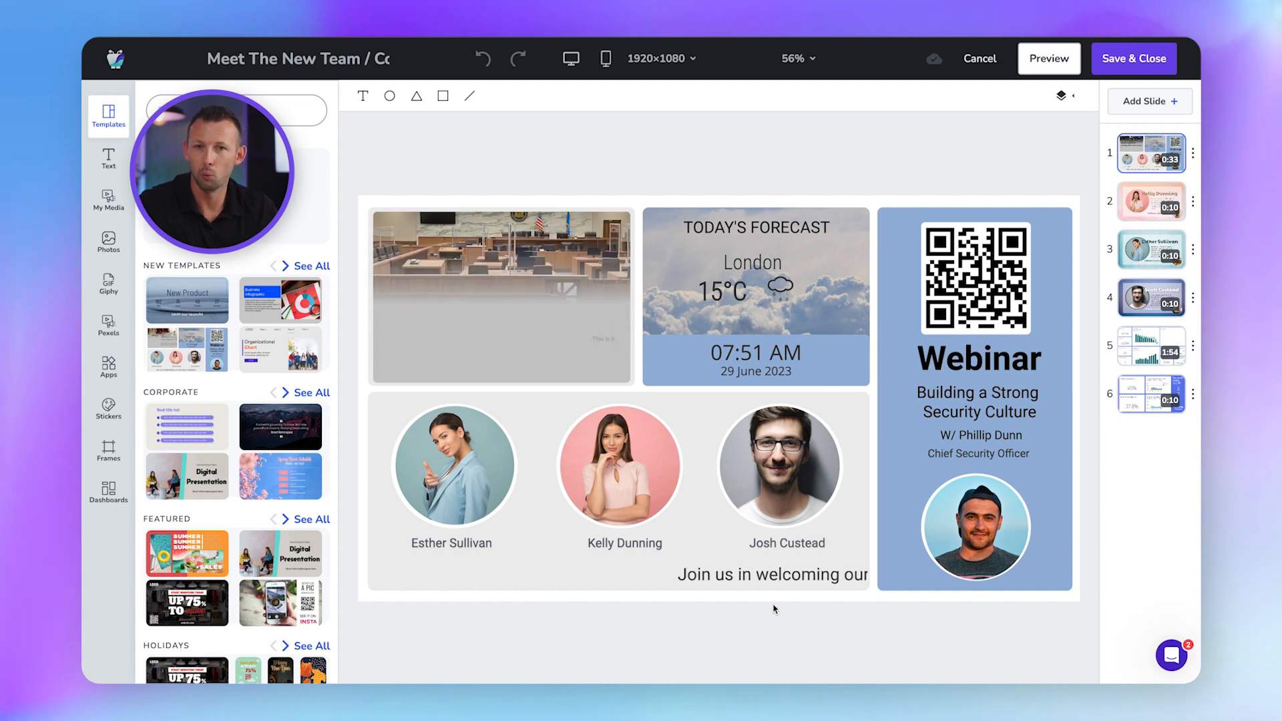
click(1149, 209)
click(1144, 253)
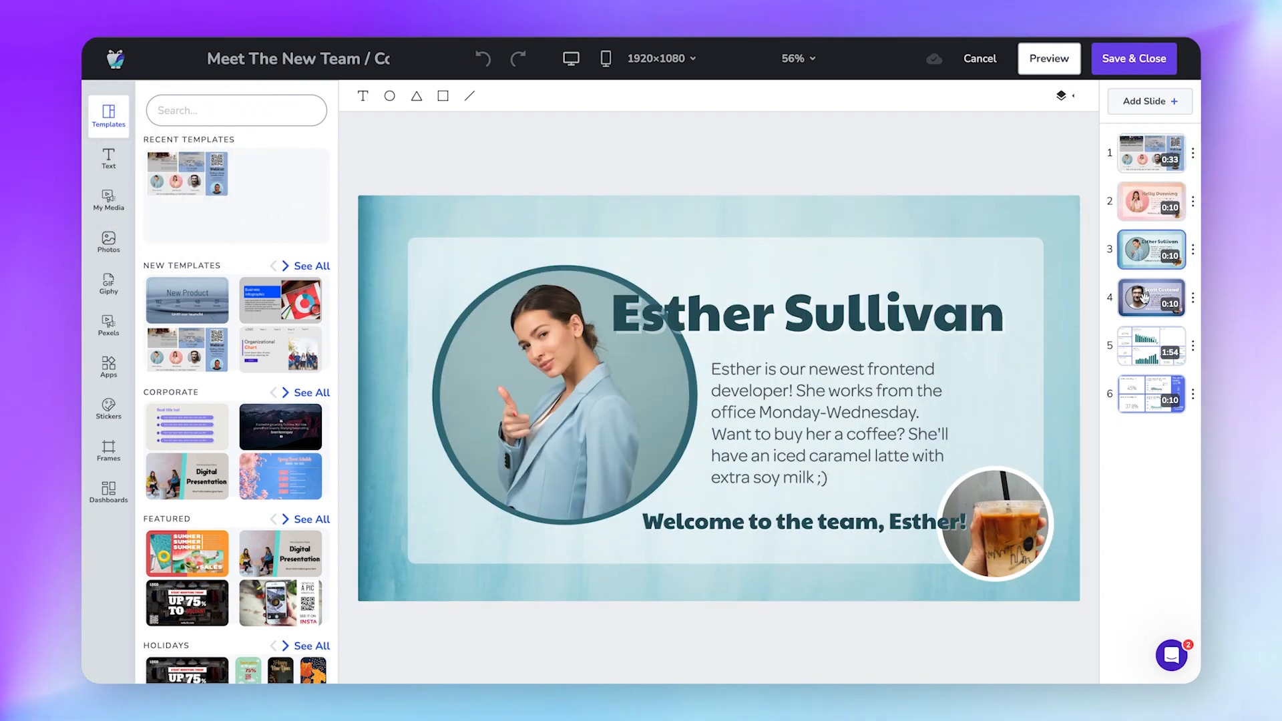
click(1145, 297)
Return to the Webinar slide 1 and bring up the Switch Resolution dialog.
click(1144, 163)
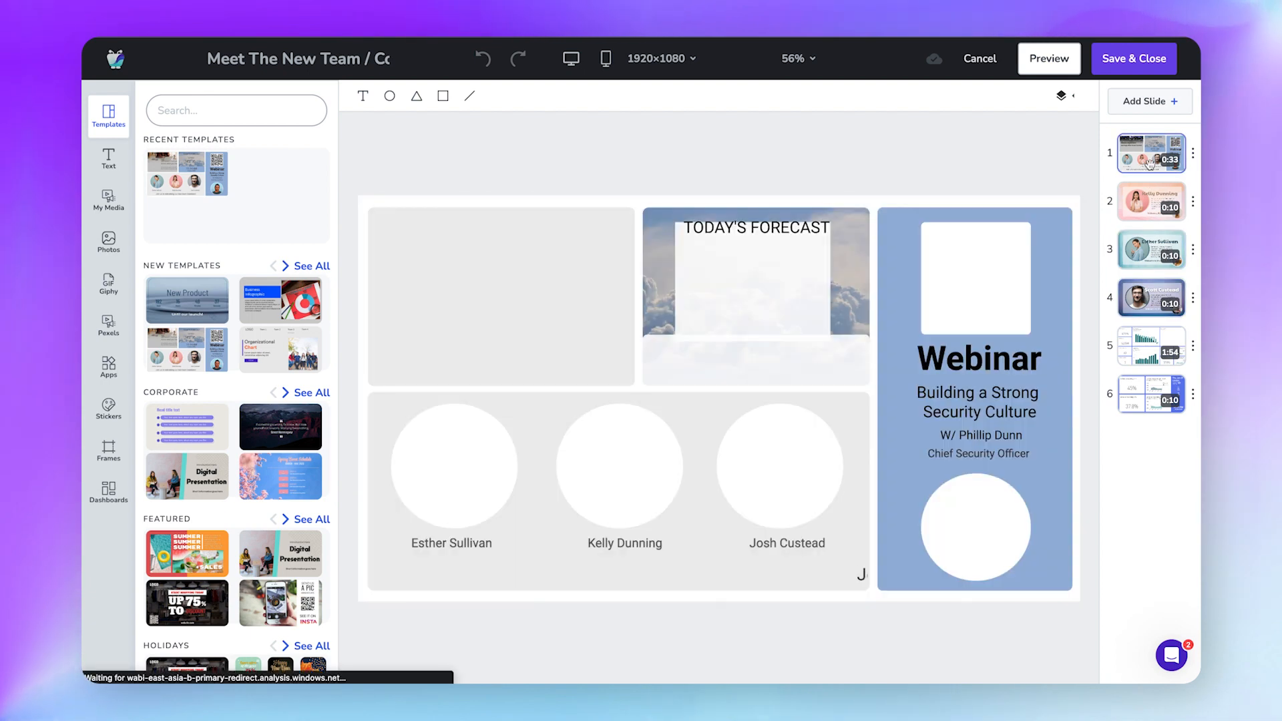
click(1193, 154)
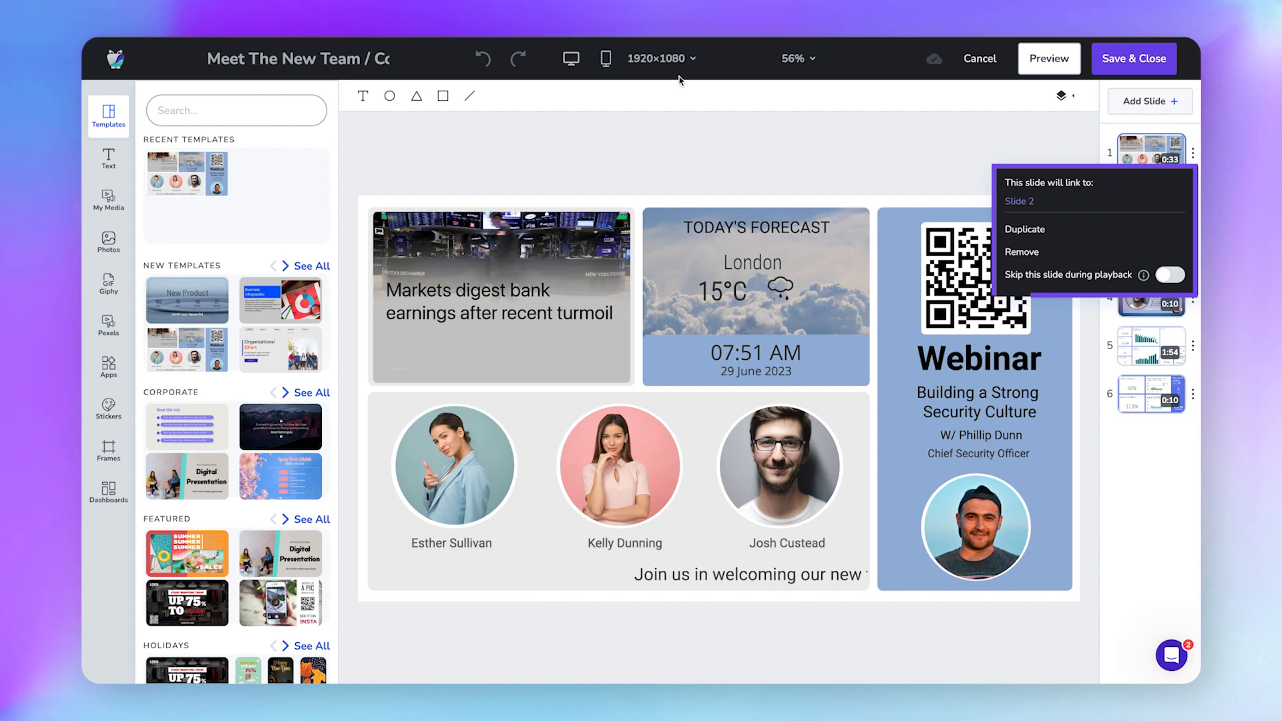
click(695, 61)
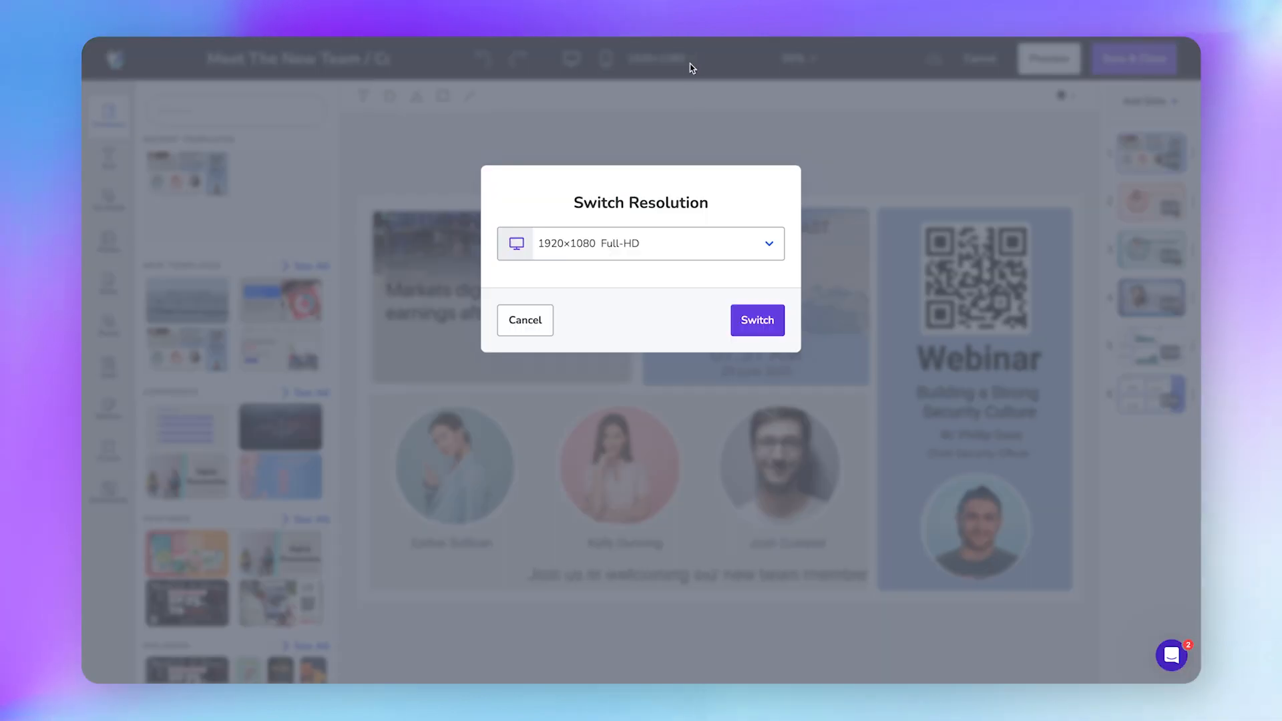
Choose a Custom resolution of width 1920 and height 1080 and apply it.
click(664, 256)
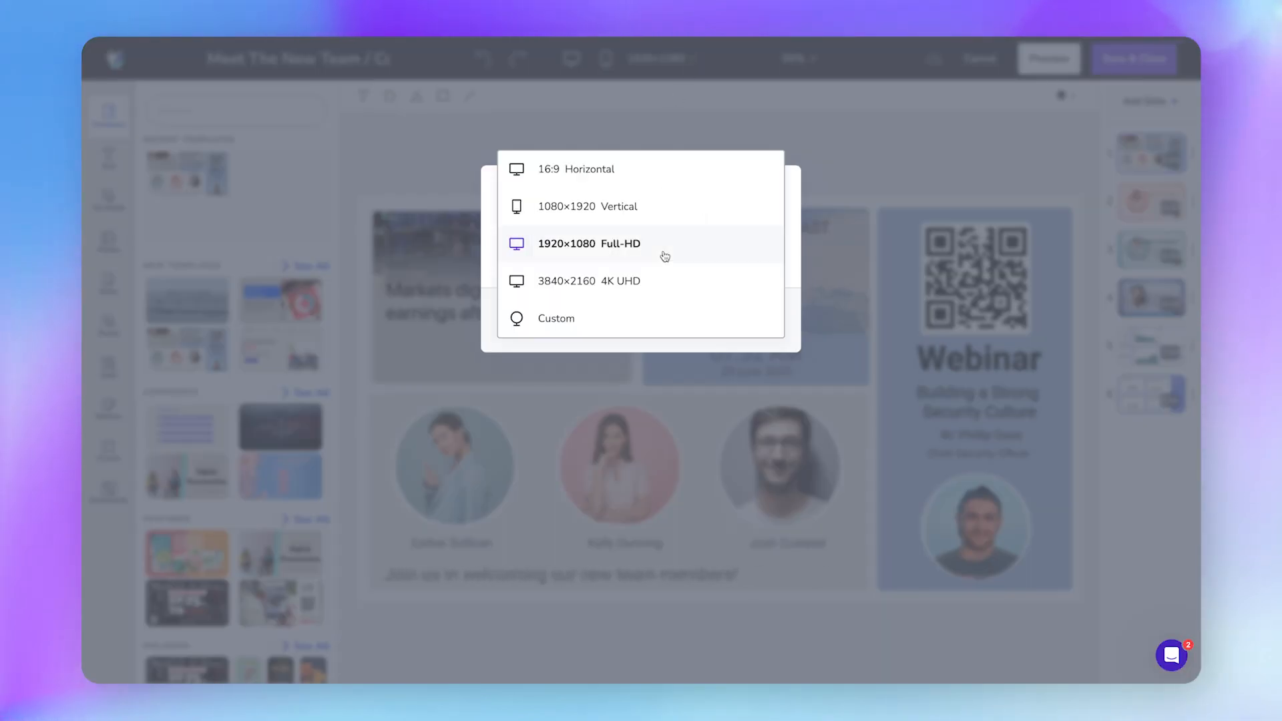
click(579, 319)
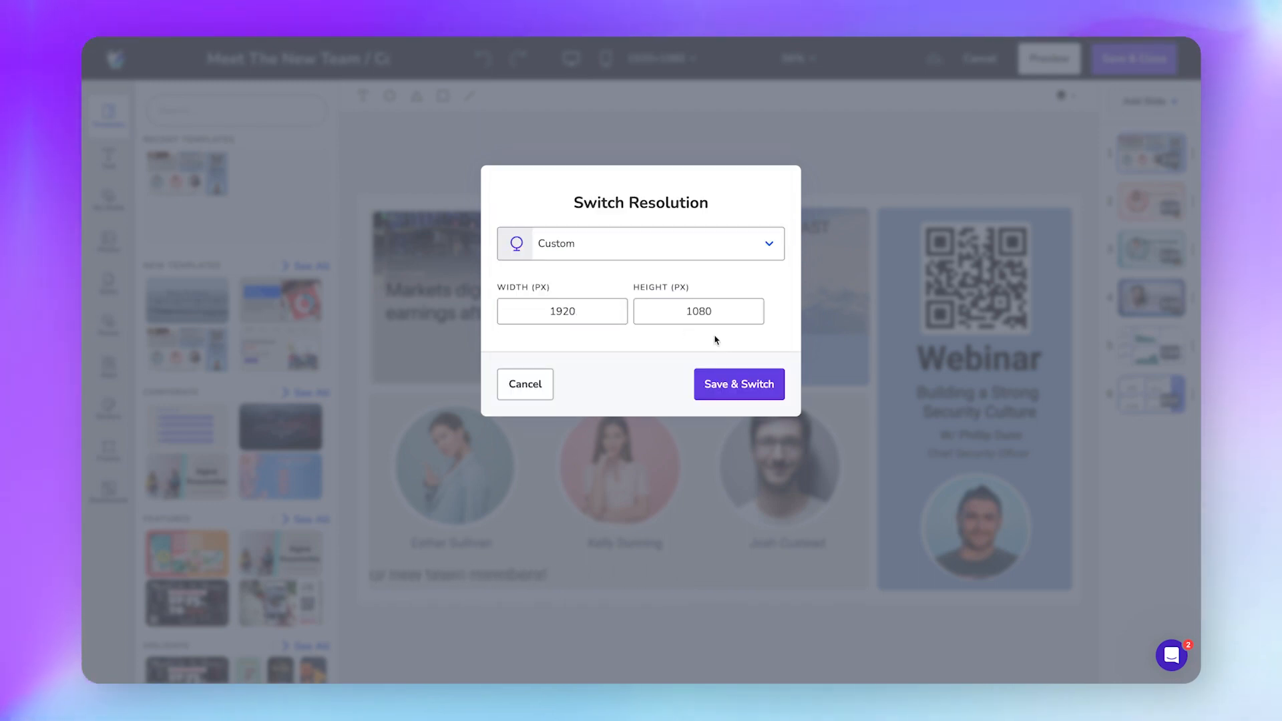
click(733, 386)
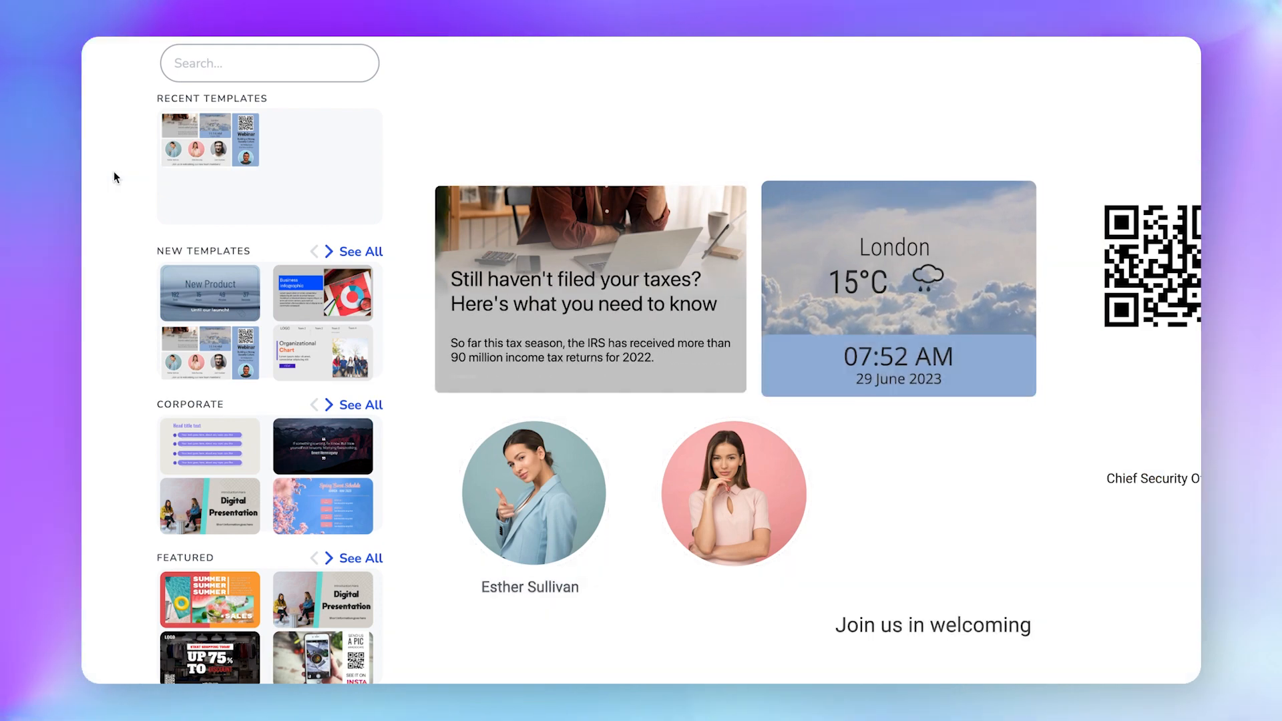
Open My Media, start then cancel an upload, and open the Stock Media folder.
click(115, 173)
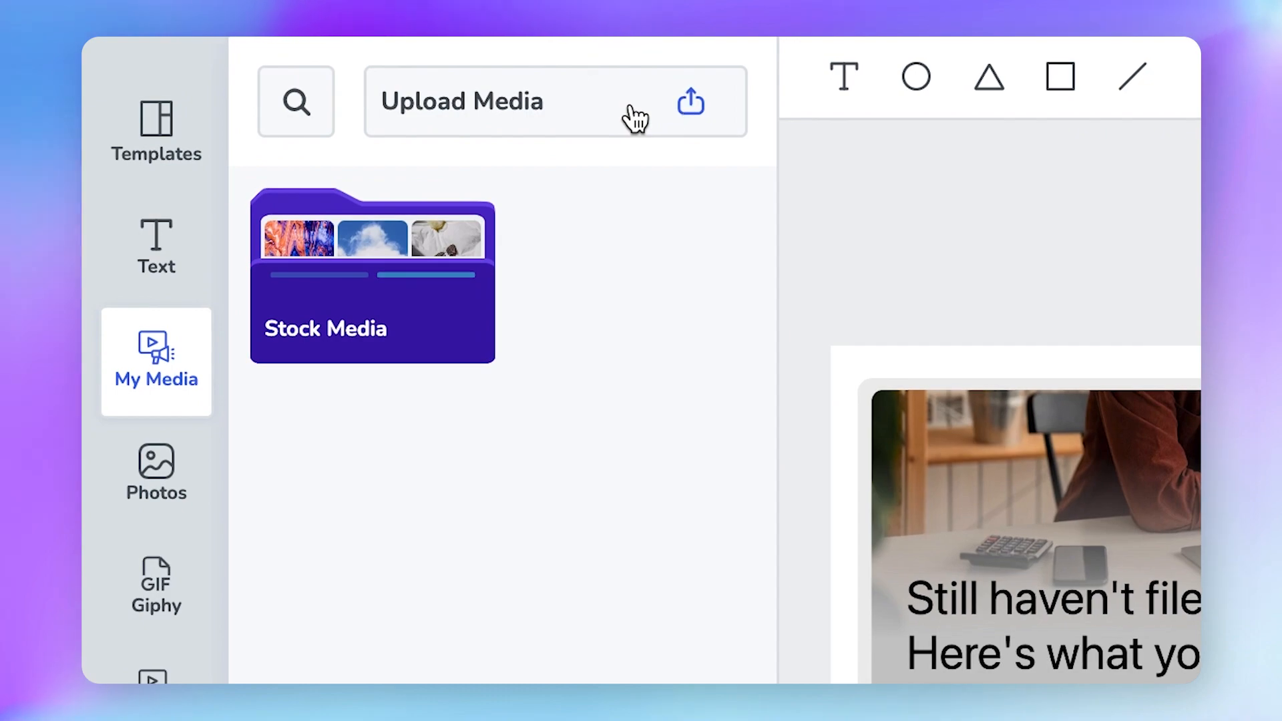
click(330, 64)
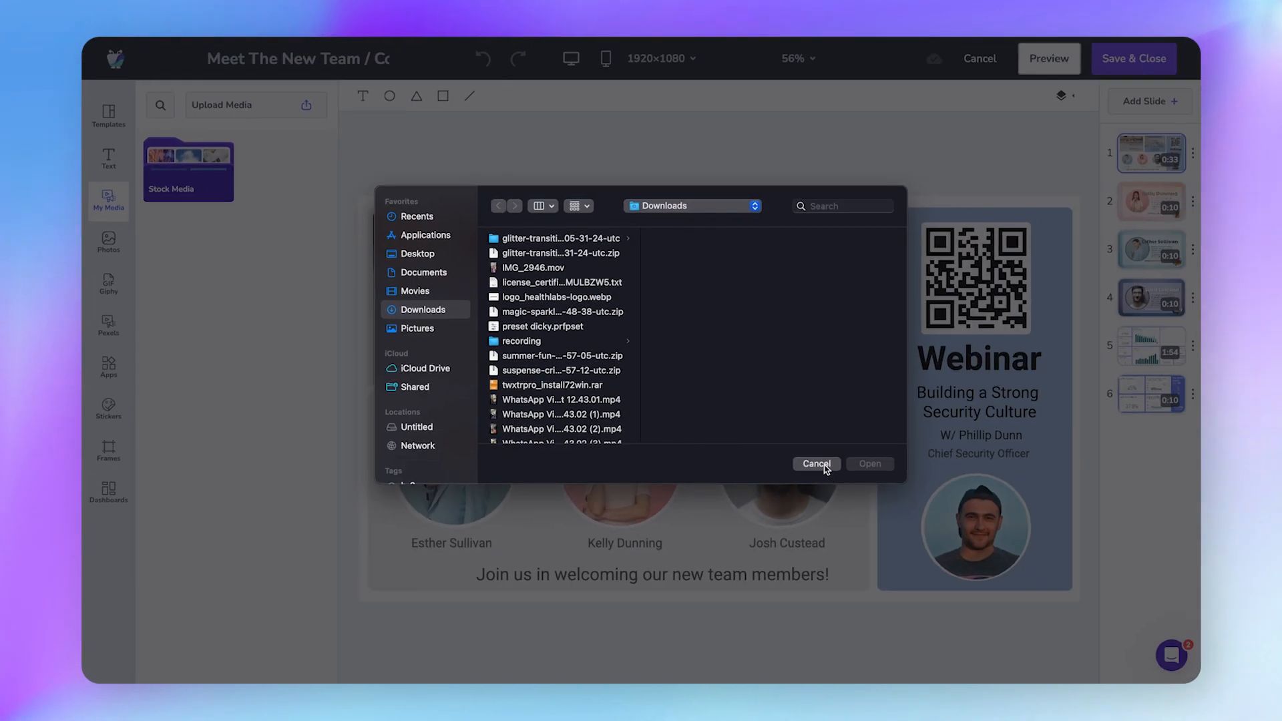
click(817, 460)
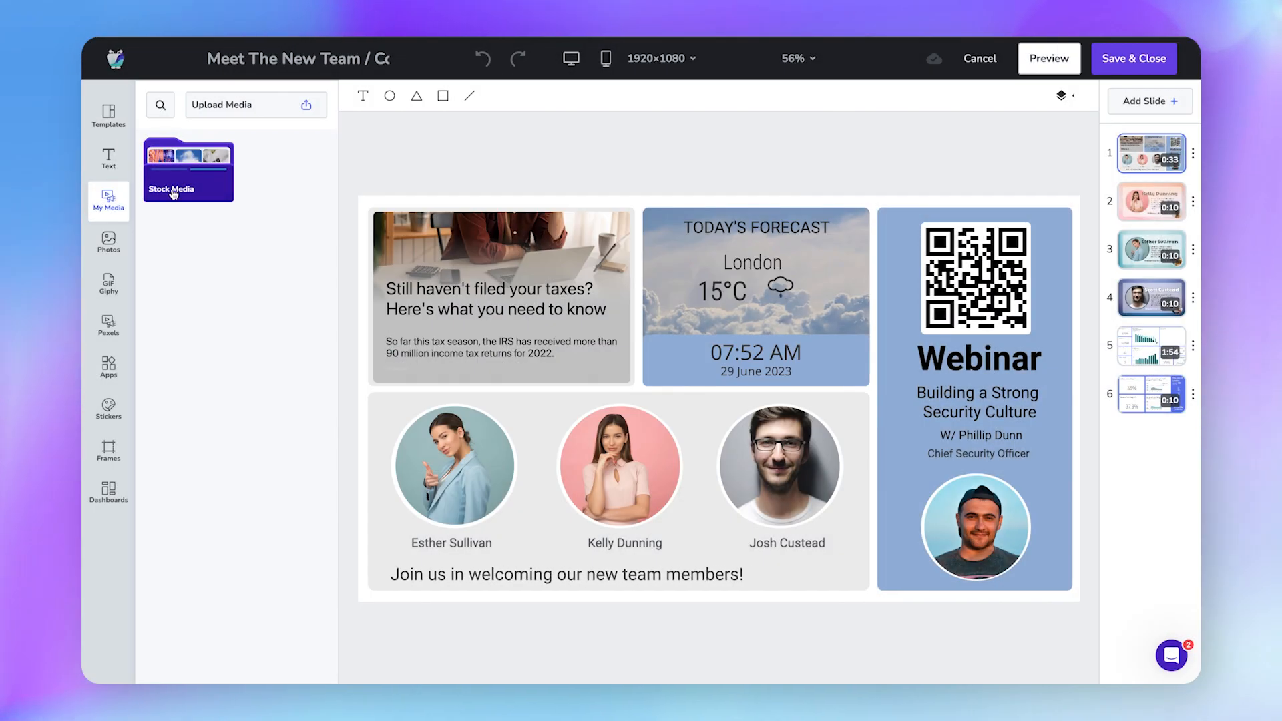
click(173, 193)
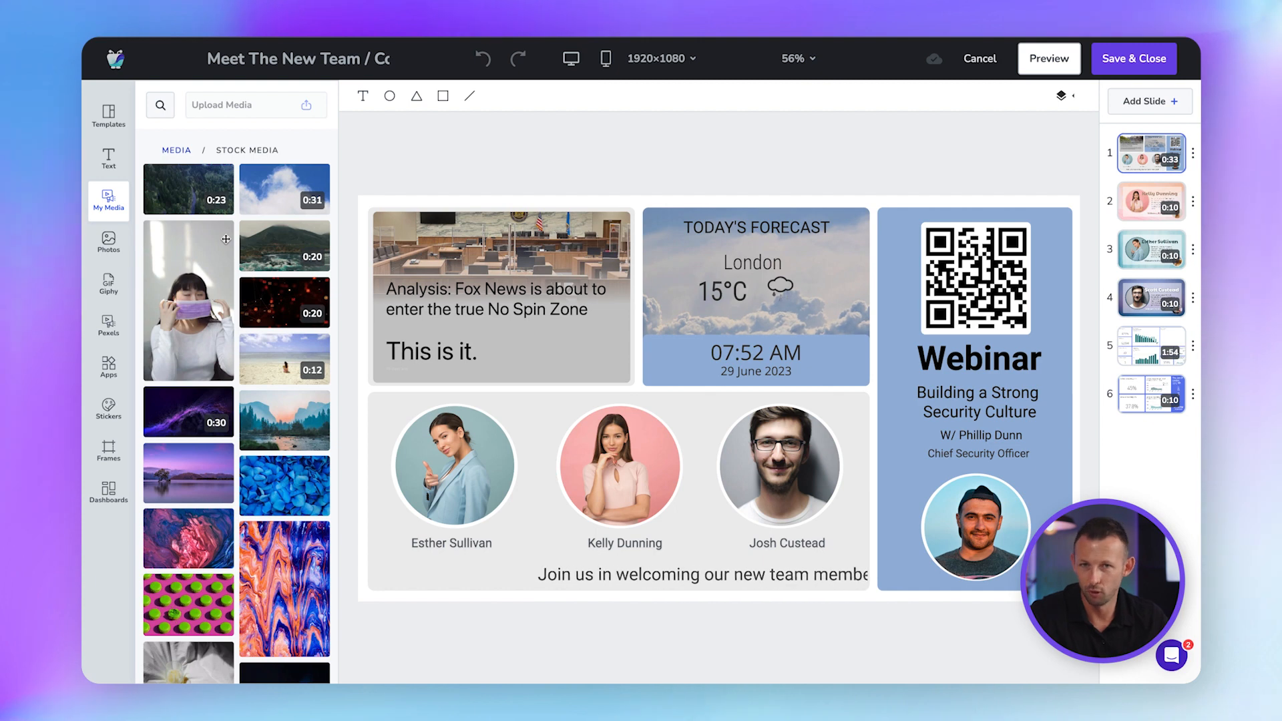
Browse the Apps library's Business, News, Social and Utilities apps such as Google Slides and RSS.
click(109, 365)
scroll(243, 312, down, 4)
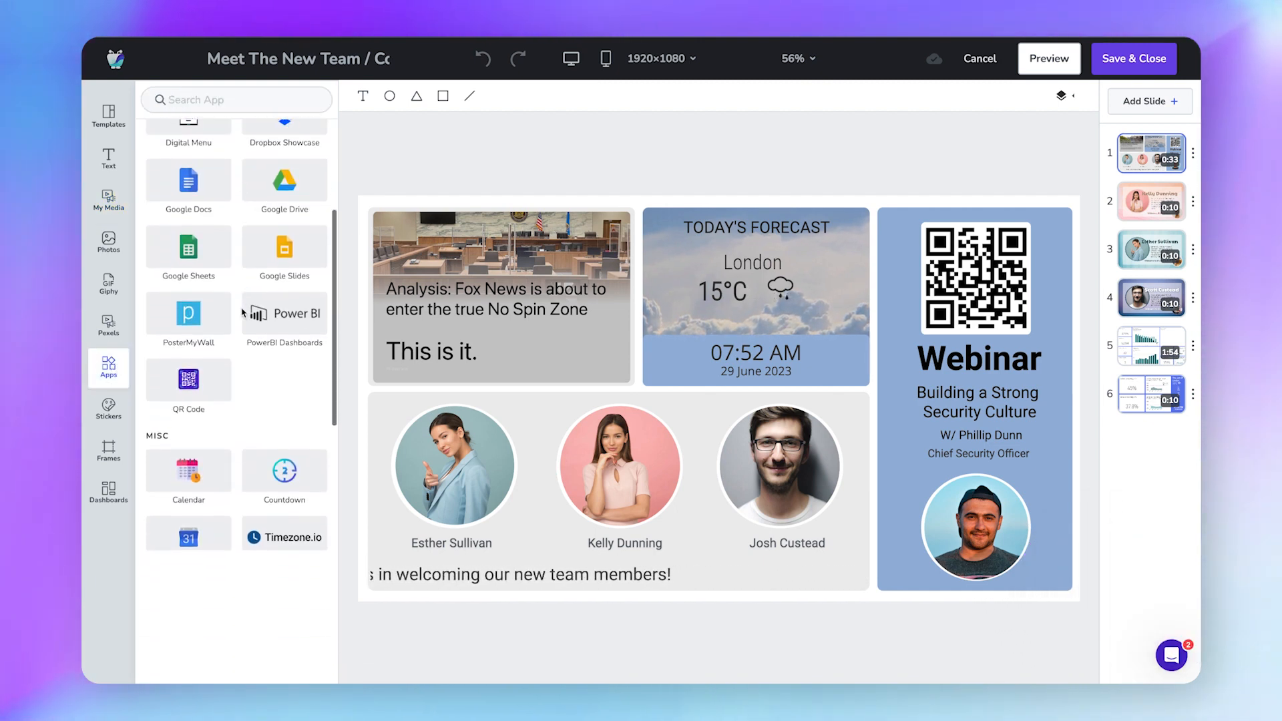
scroll(243, 312, down, 7)
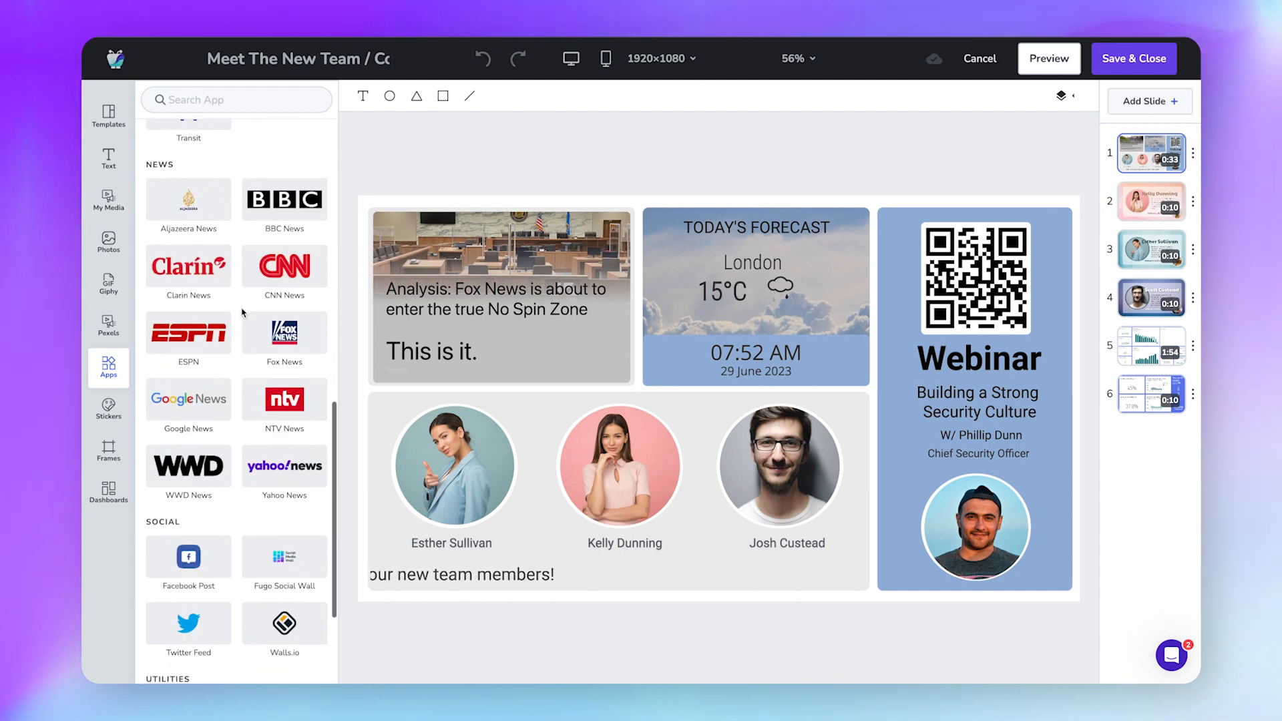
scroll(243, 312, down, 2)
scroll(243, 312, up, 6)
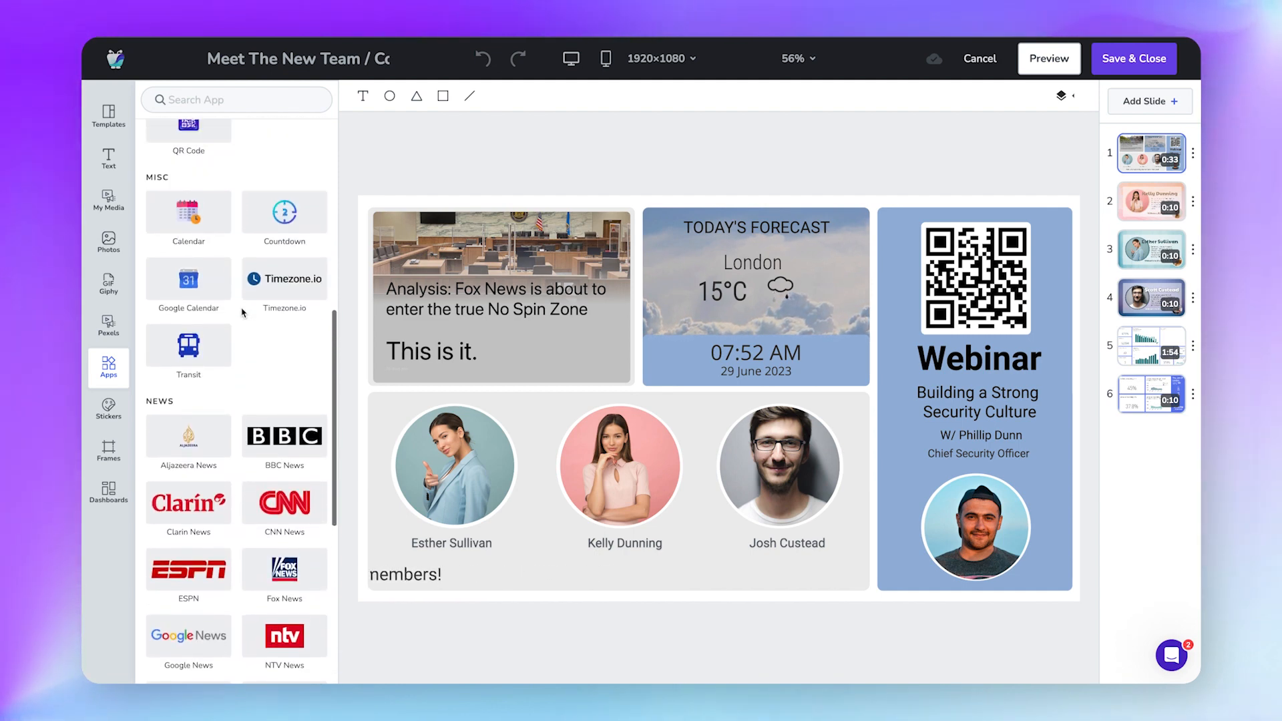
scroll(243, 313, up, 7)
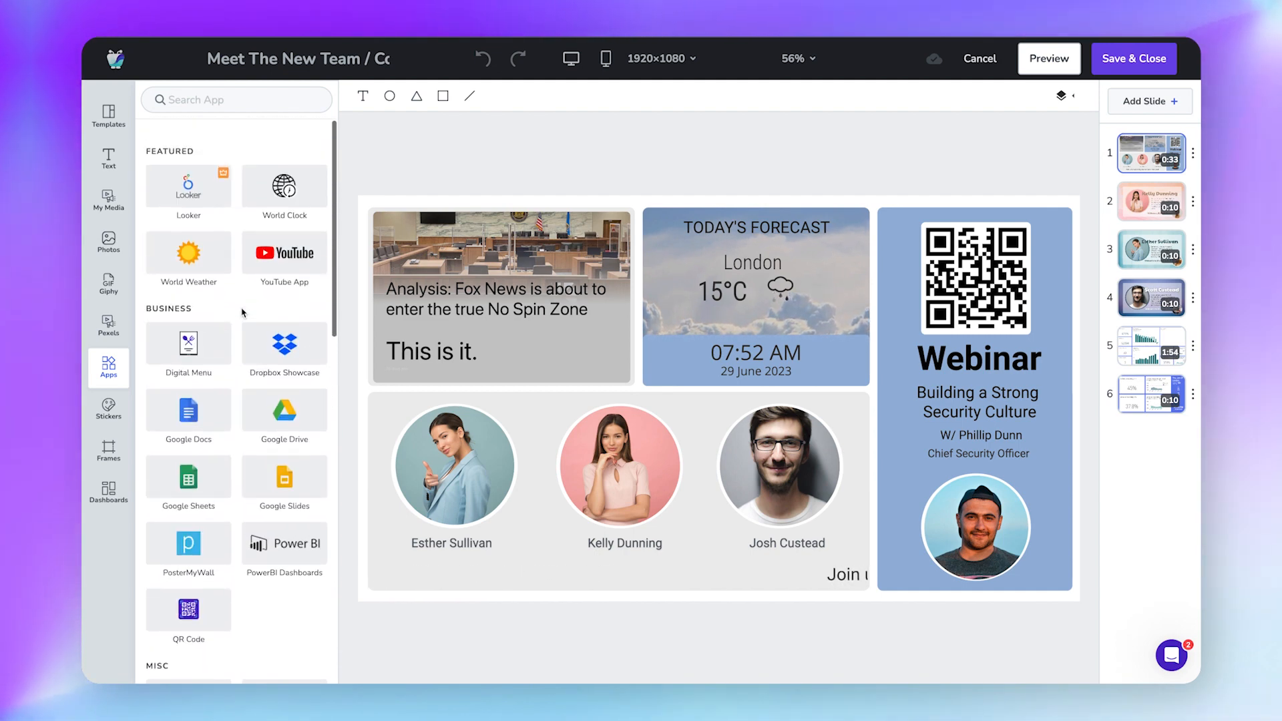
scroll(243, 313, down, 10)
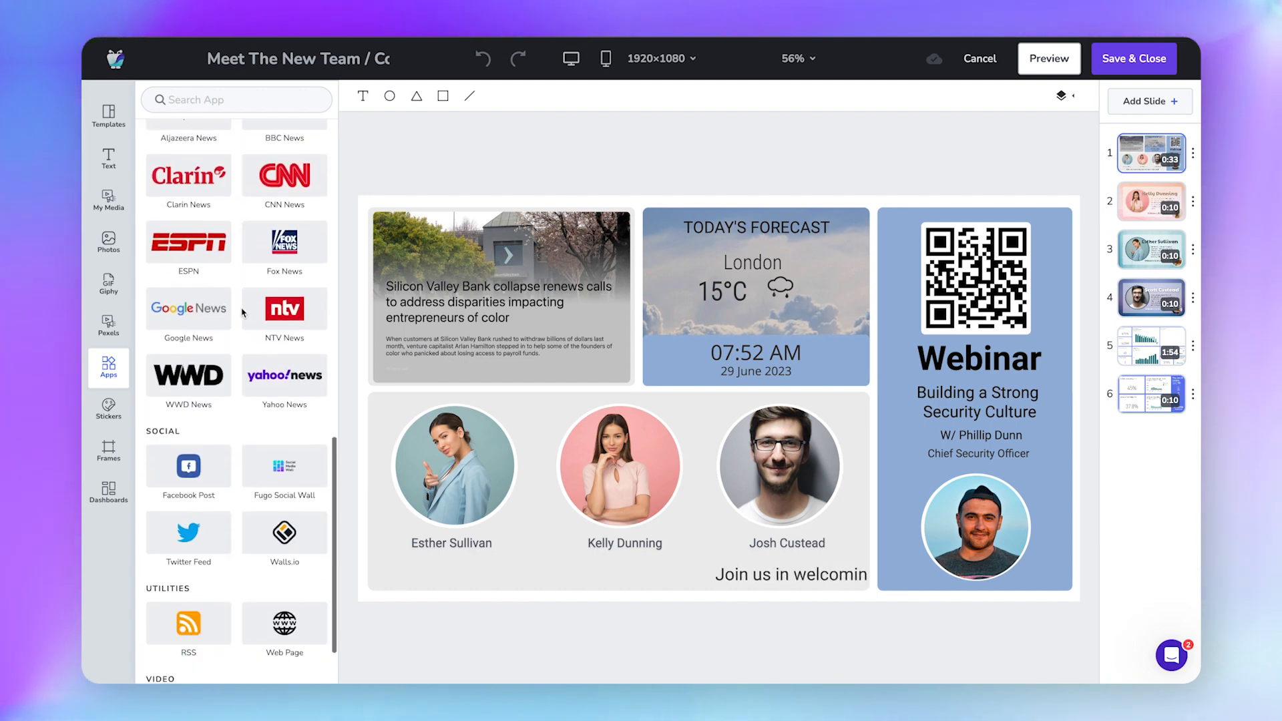
scroll(243, 312, down, 2)
scroll(243, 313, up, 15)
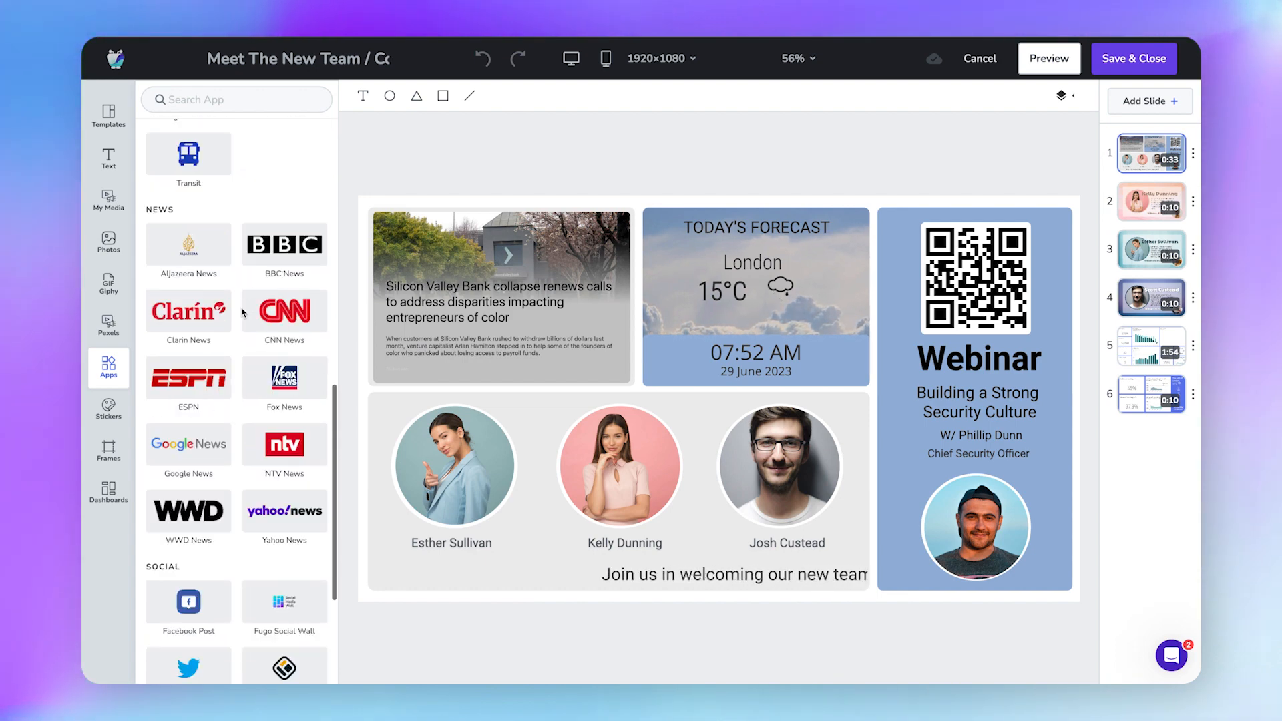
scroll(243, 313, up, 2)
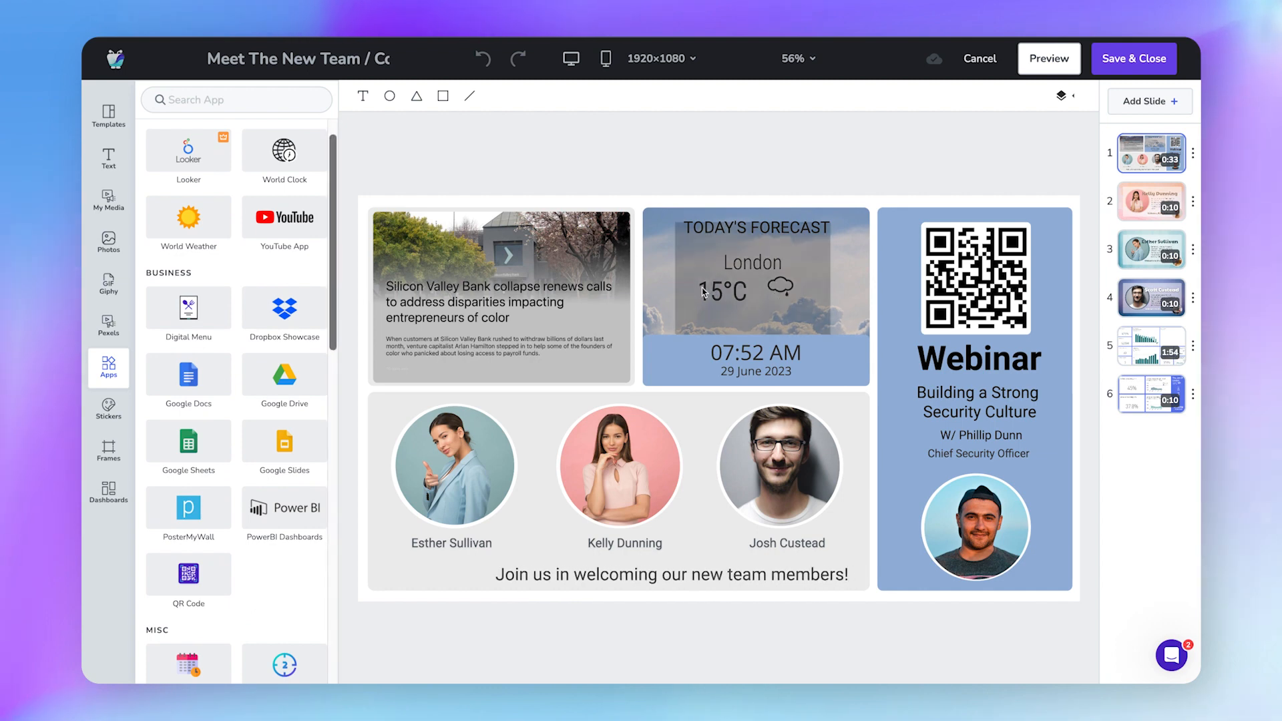
Inspect the weather, clock and QR code settings, then the CNN News card's World, 30-second settings.
click(772, 283)
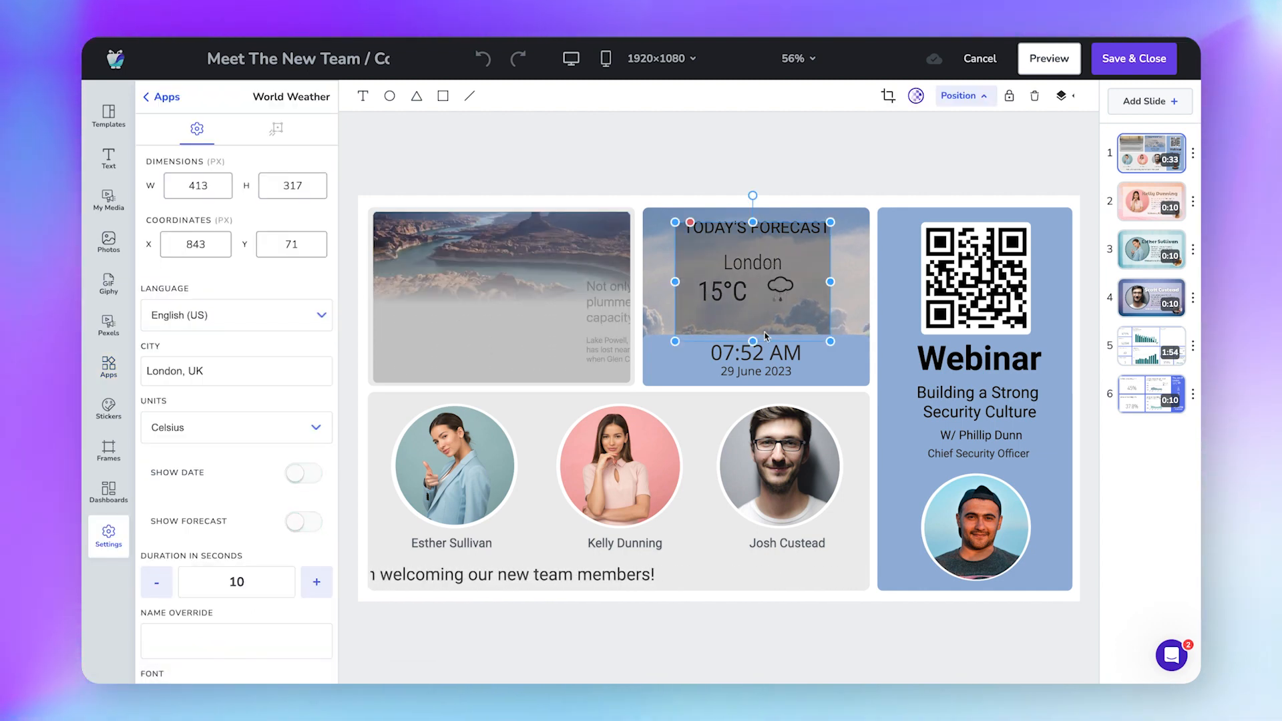
click(818, 362)
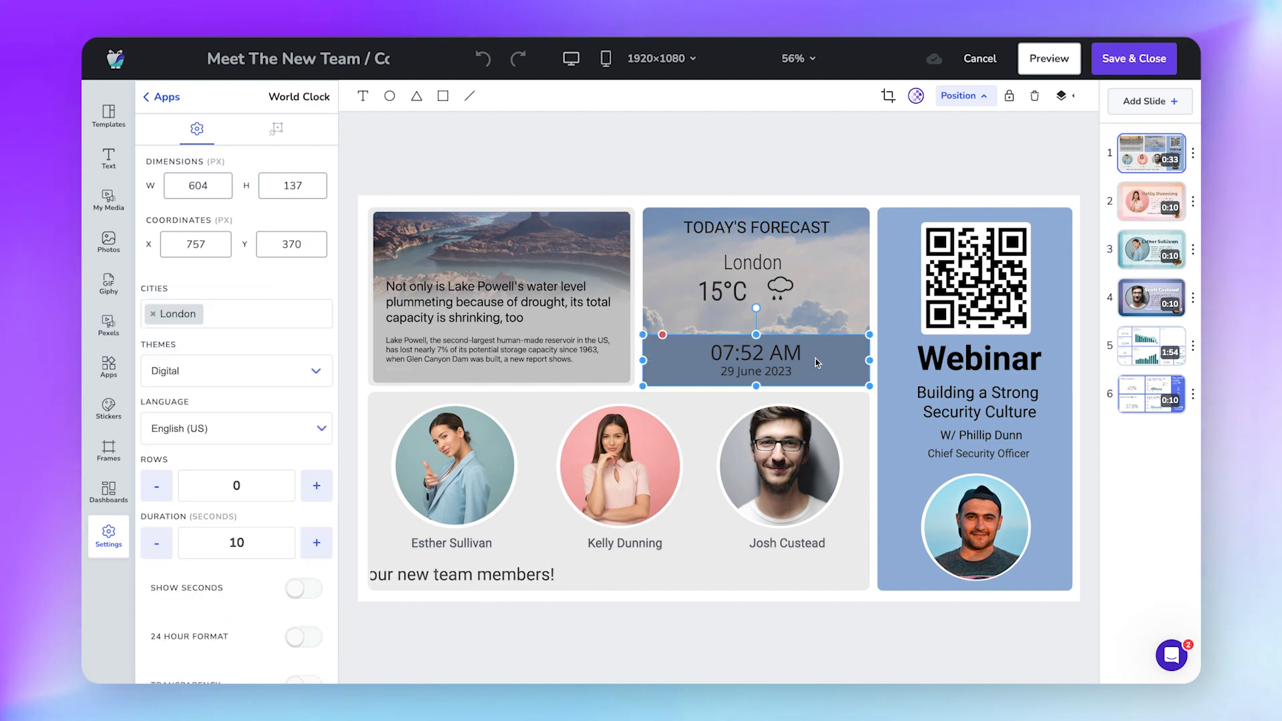
click(986, 277)
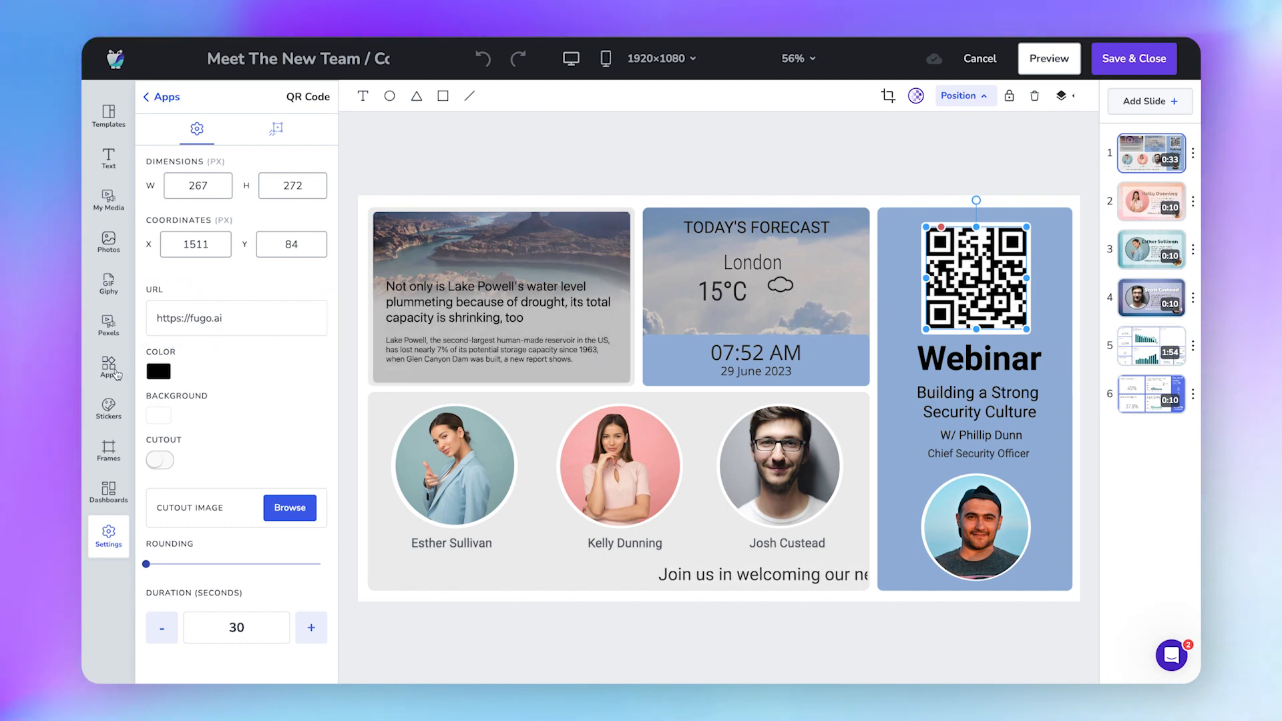
click(108, 366)
click(436, 287)
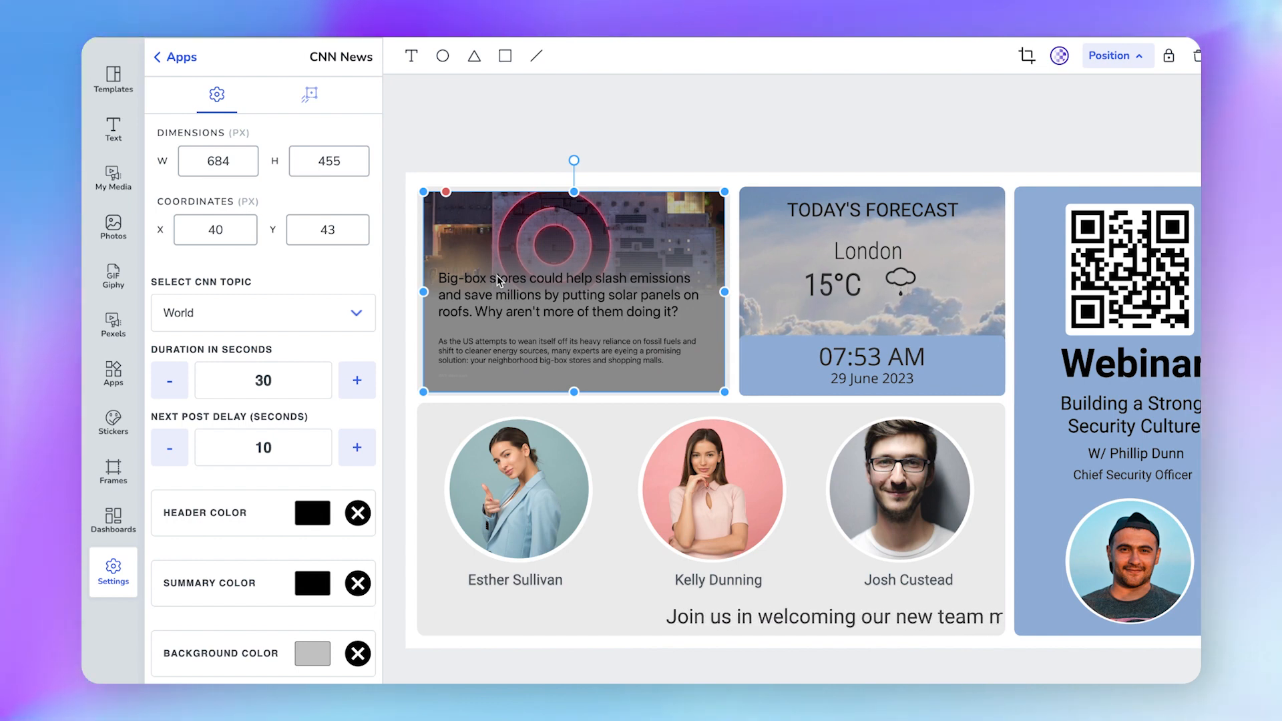
Keep Back In Down as the news card's entrance animation.
click(318, 97)
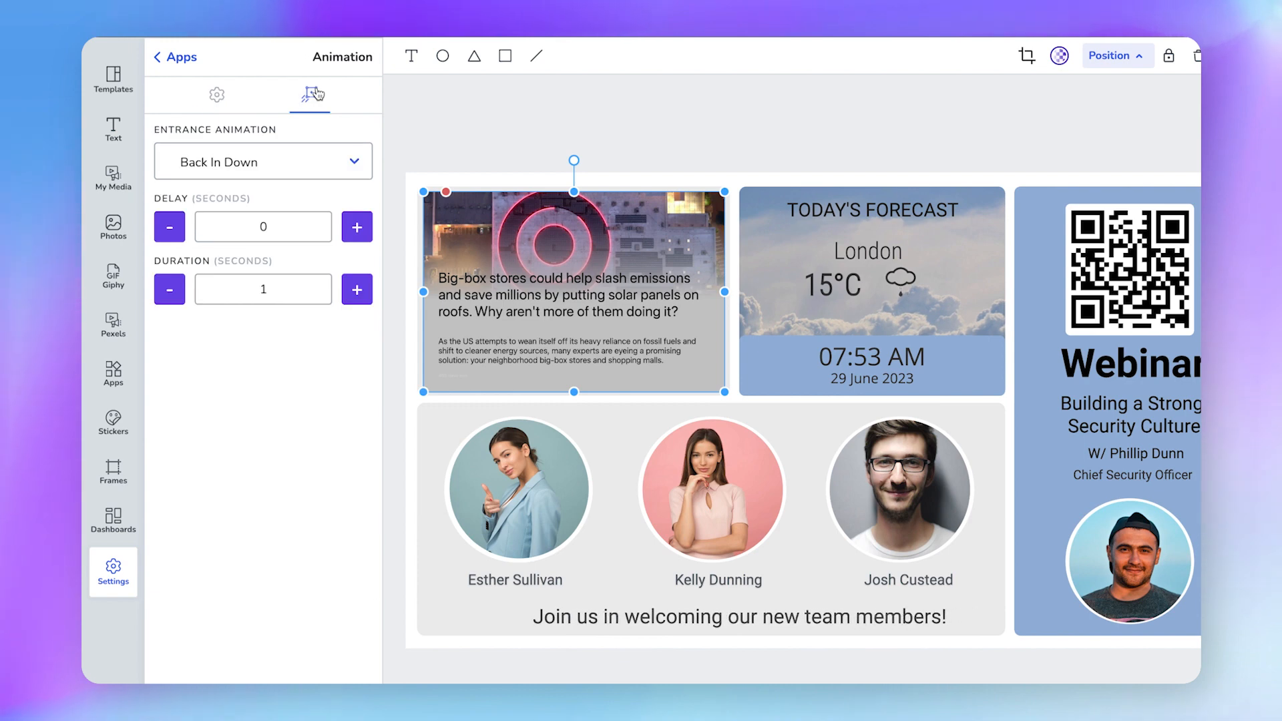
click(287, 163)
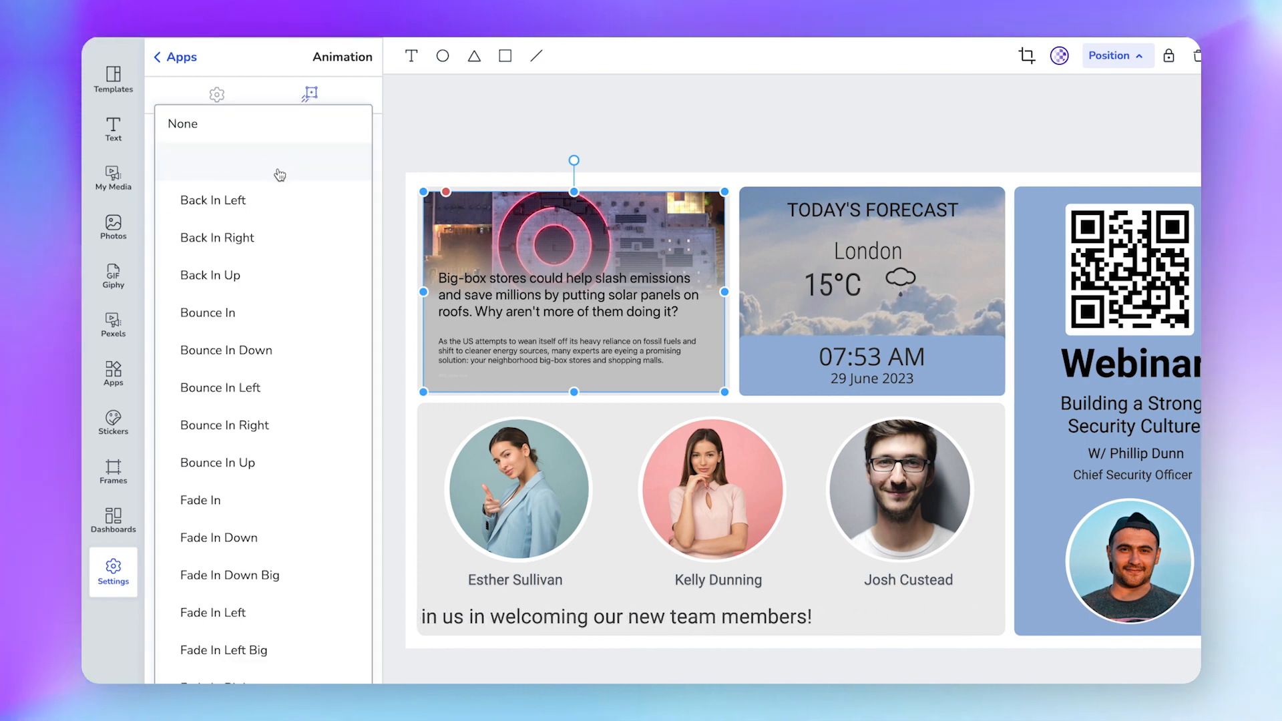
click(274, 169)
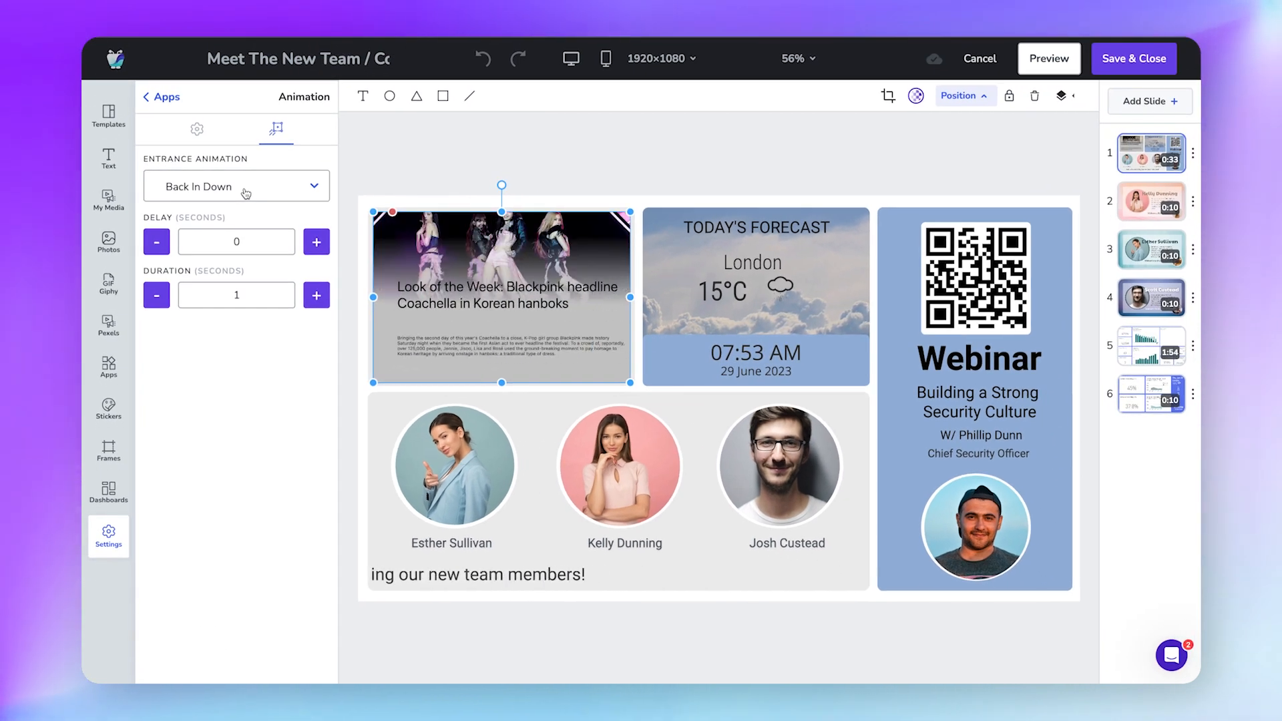
click(596, 441)
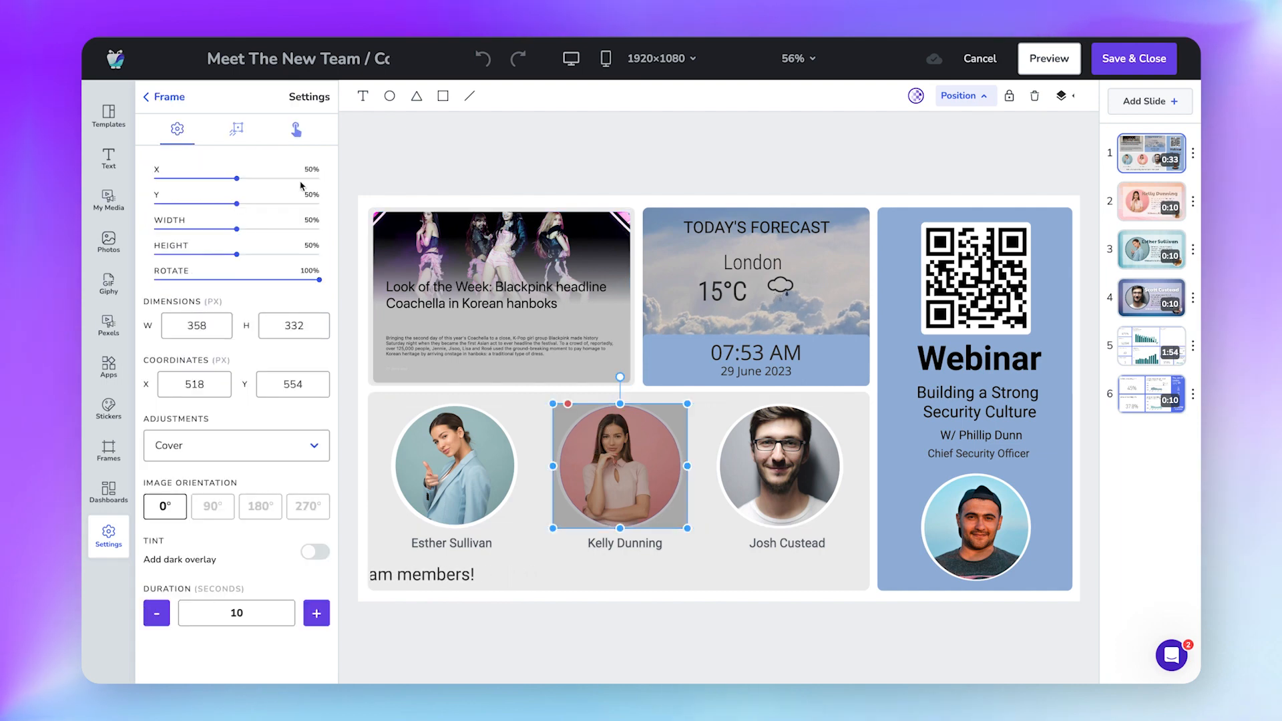
click(289, 130)
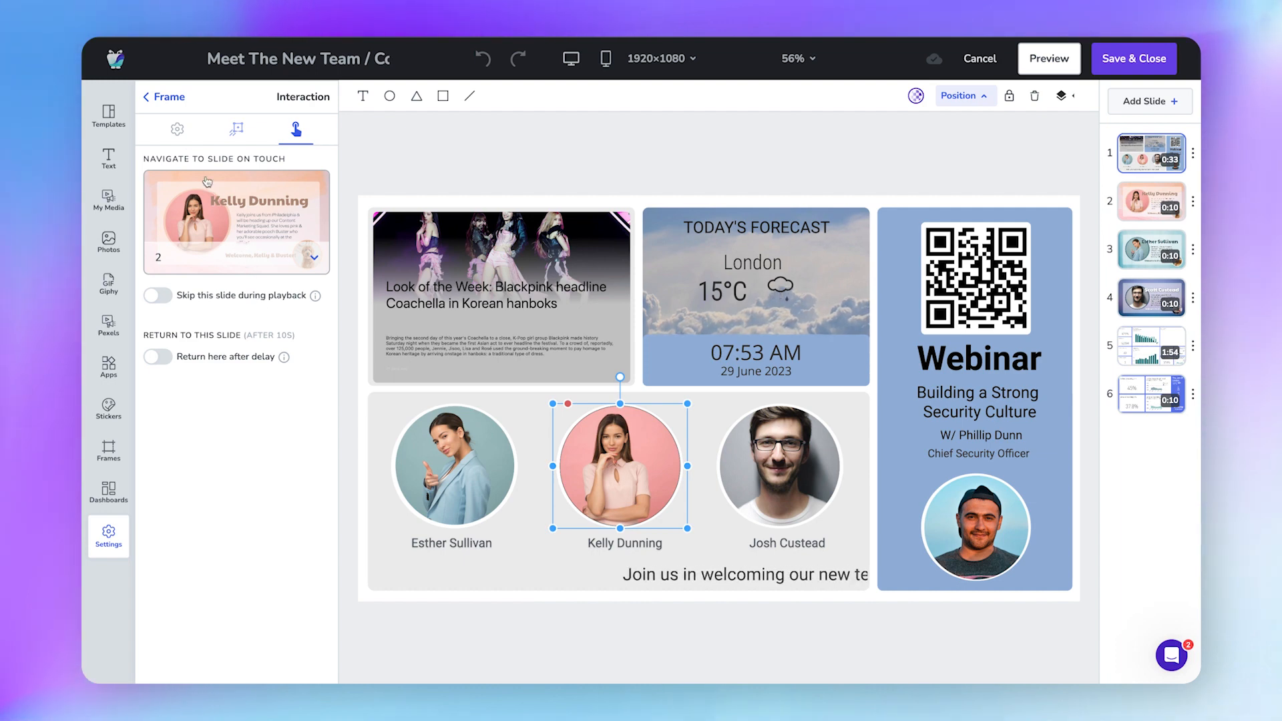
click(165, 97)
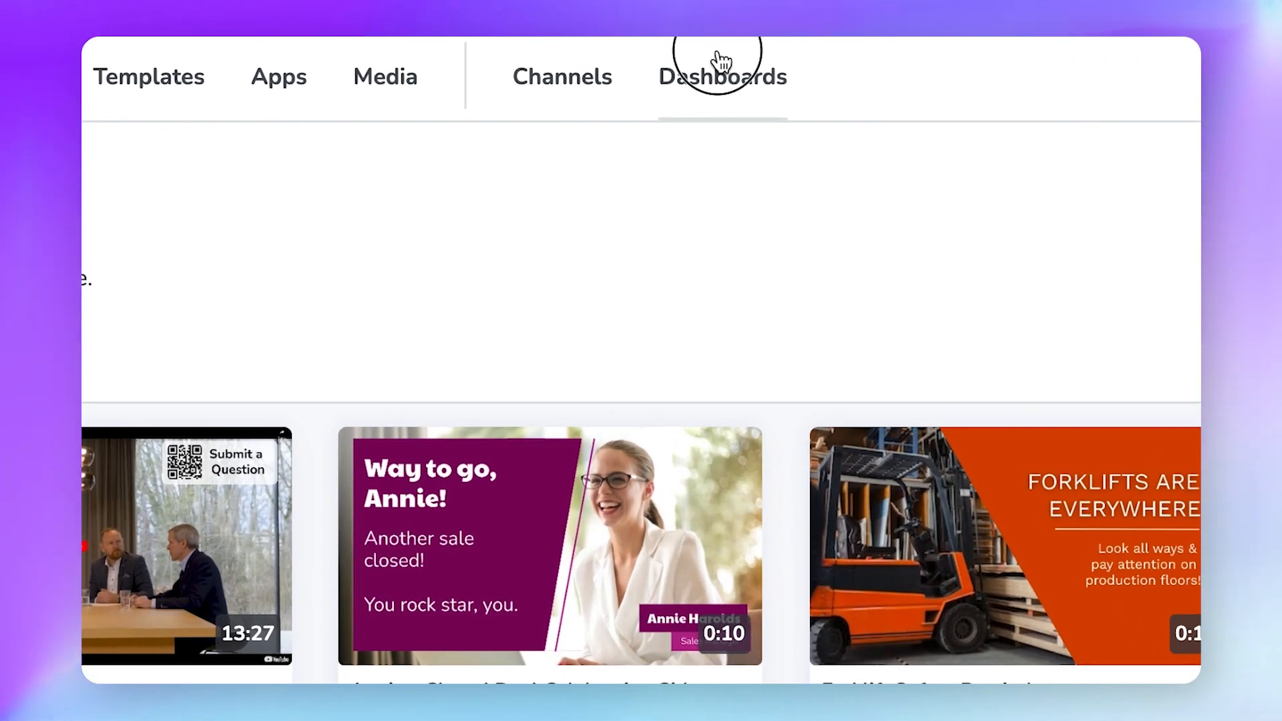
click(718, 57)
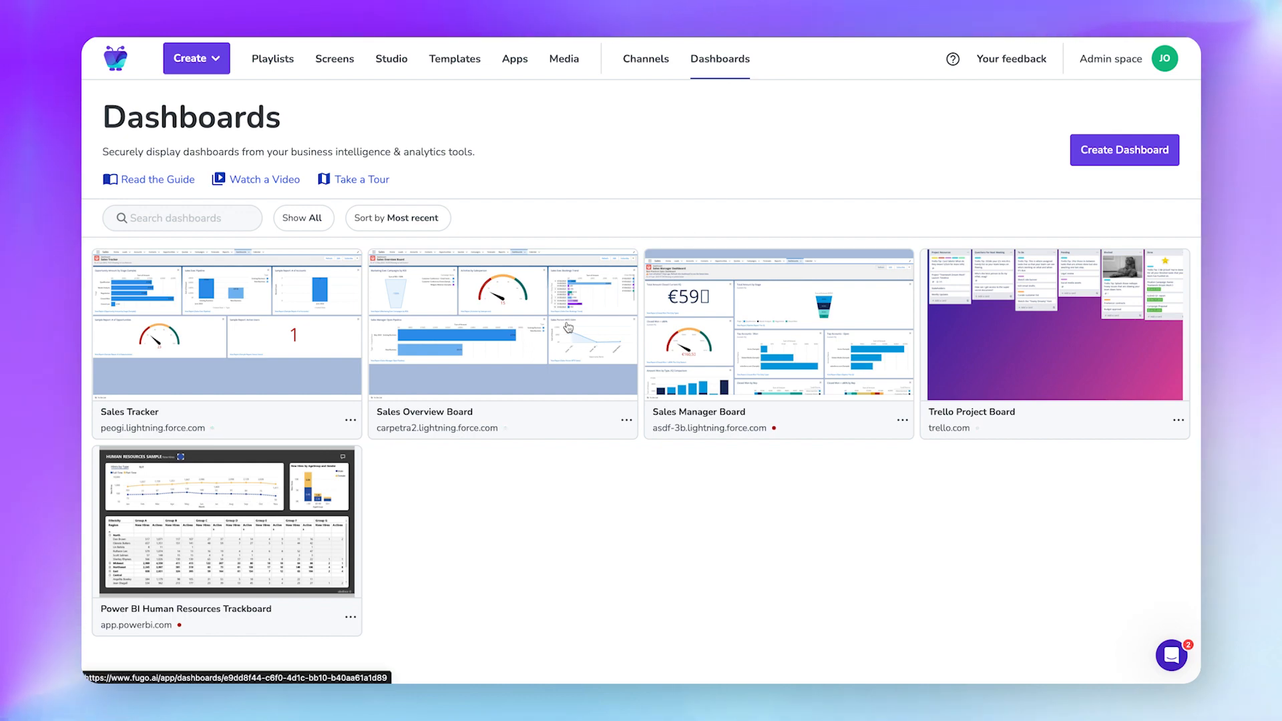
click(586, 331)
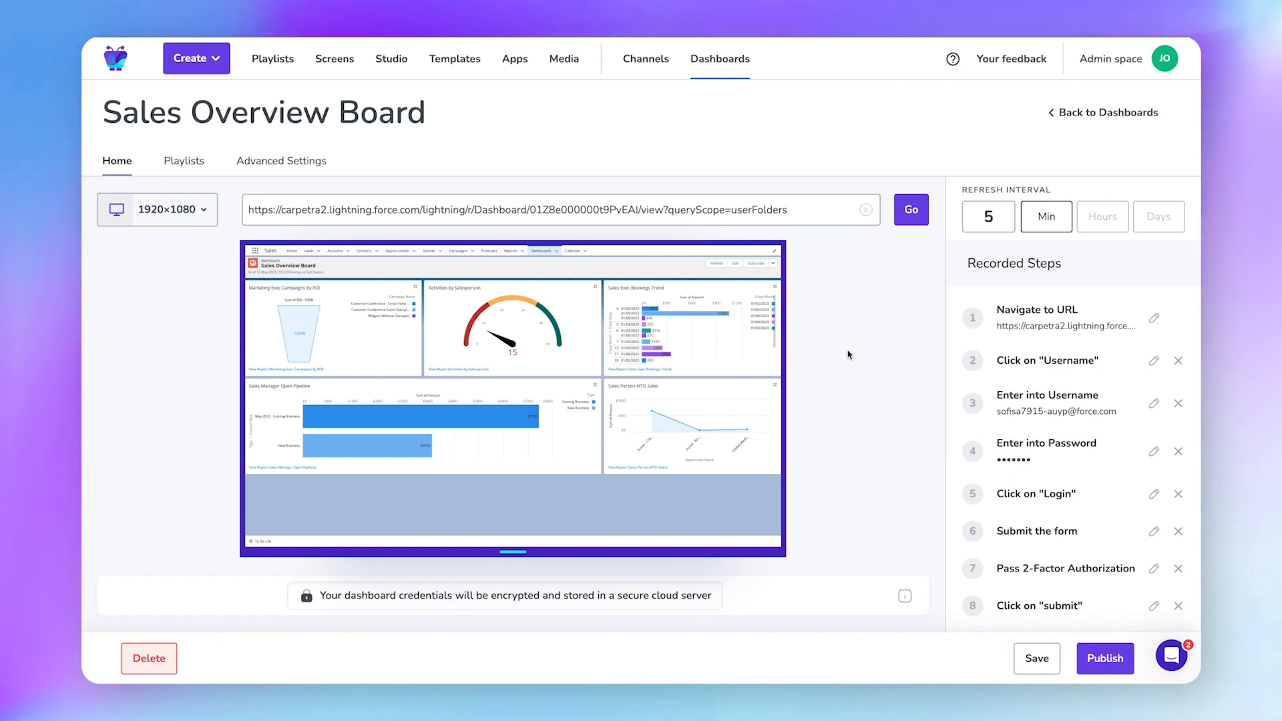
click(386, 62)
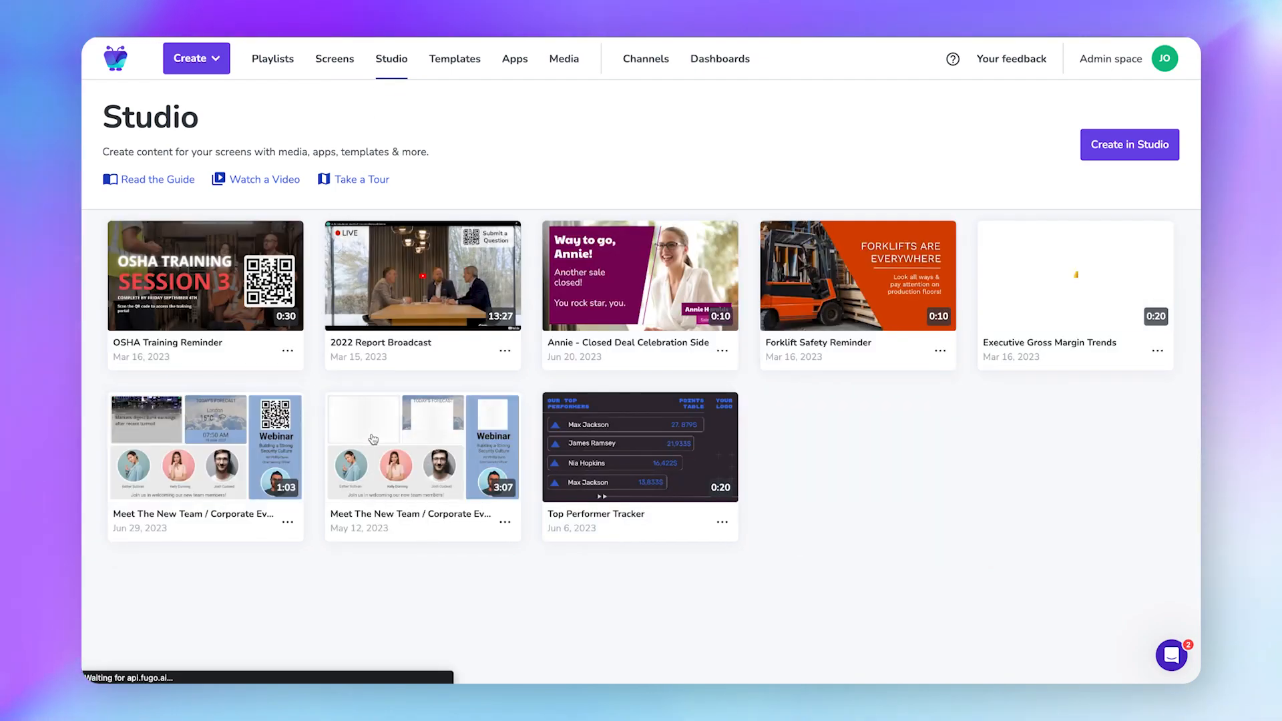
Open the Meet The New Team slideshow at slide 5 and show the PowerBI Dashboards app settings.
click(372, 438)
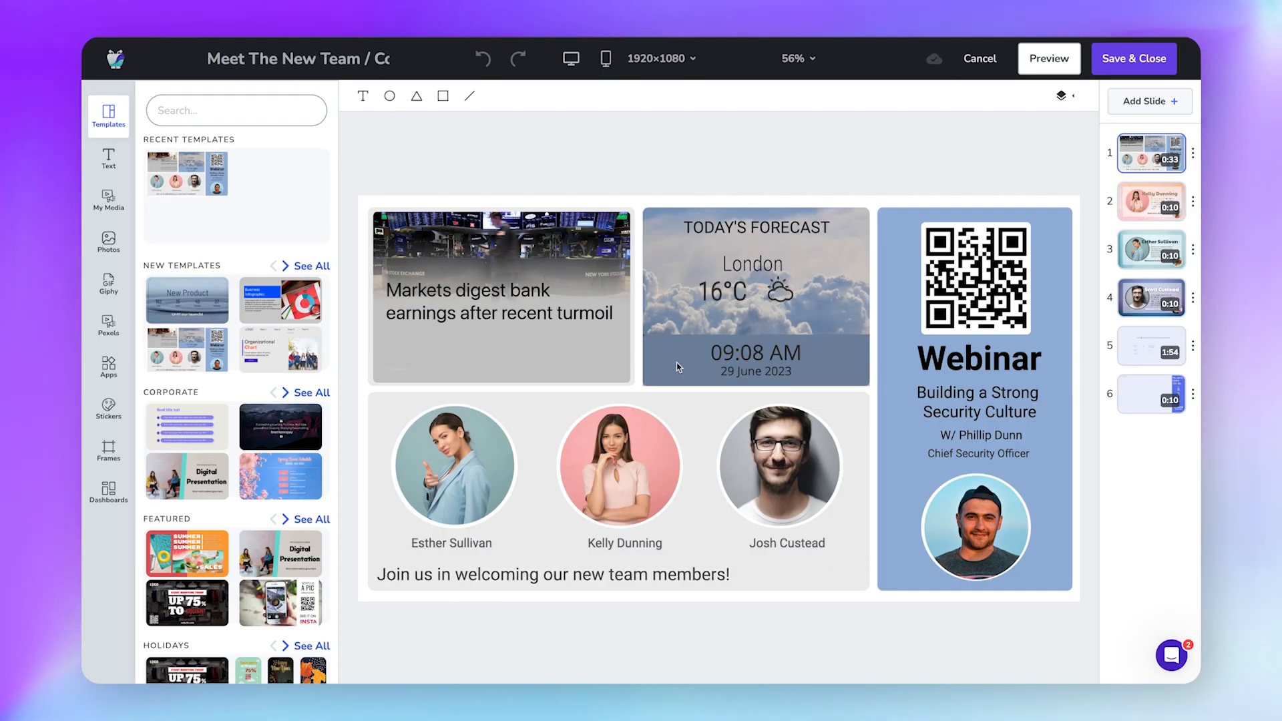
click(1138, 356)
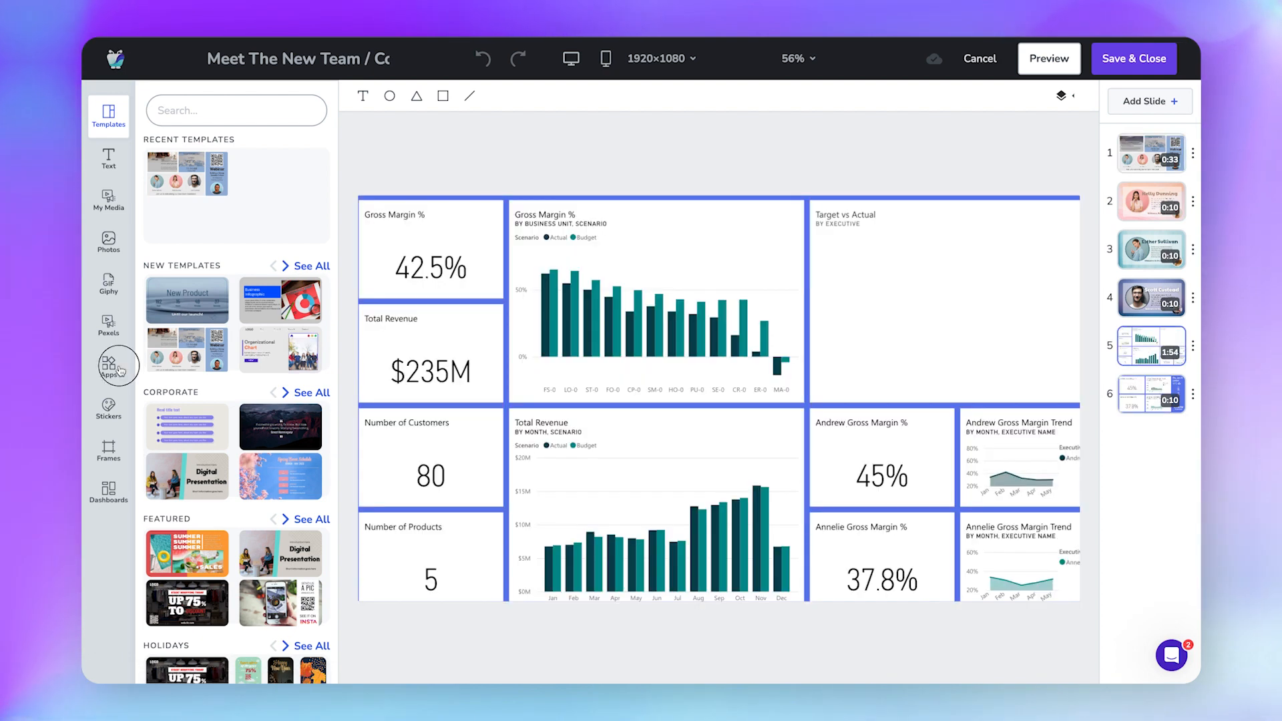
click(120, 367)
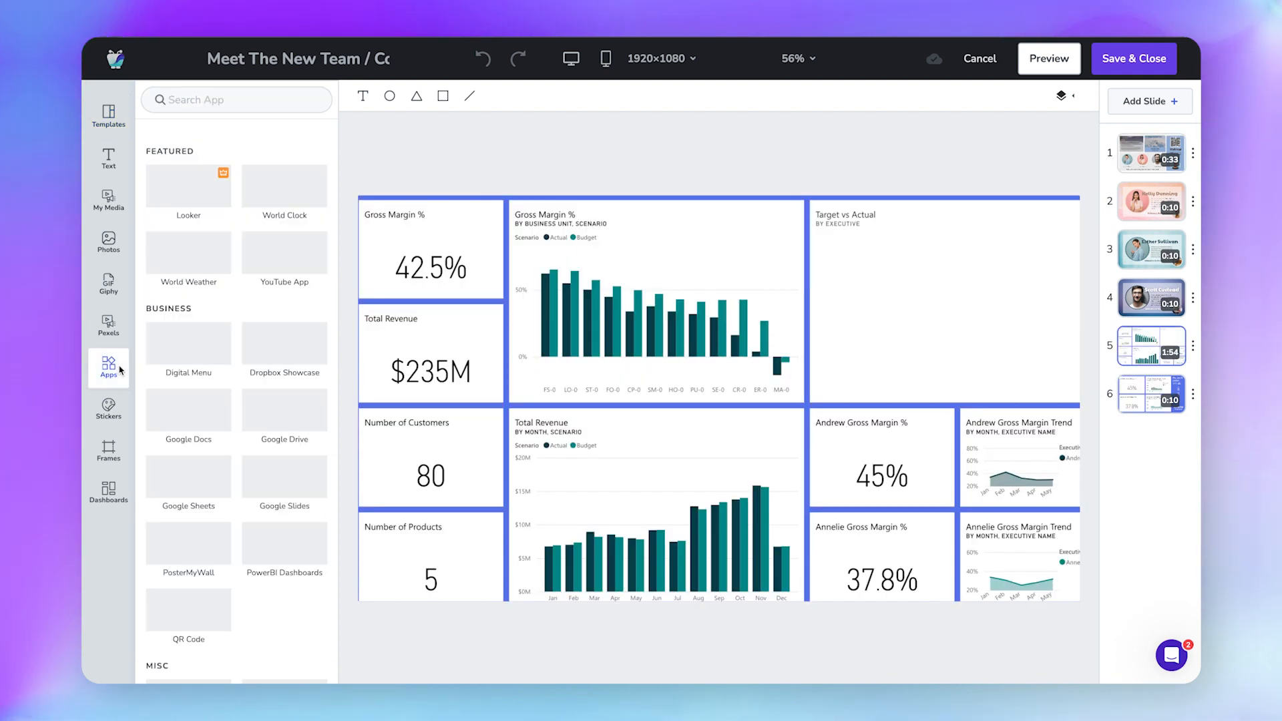
click(284, 544)
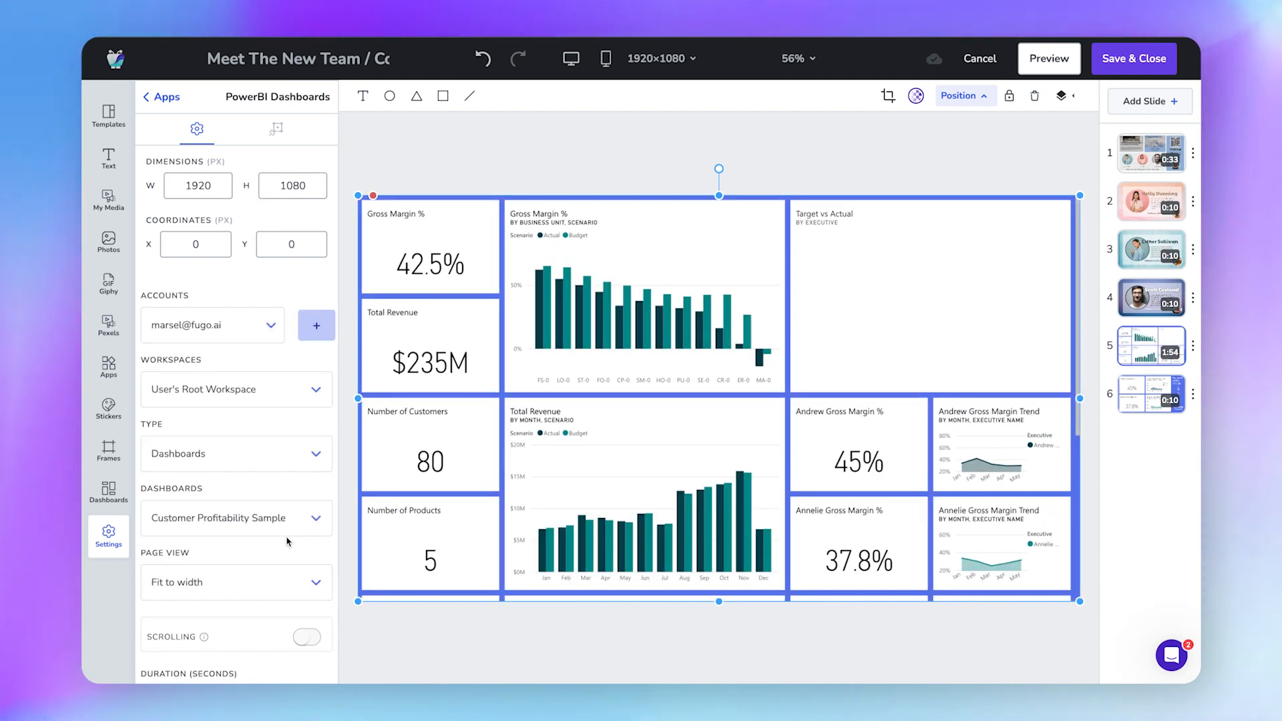
Set the Power BI dashboard's Page View to a single column and turn on scrolling.
scroll(287, 541, down, 2)
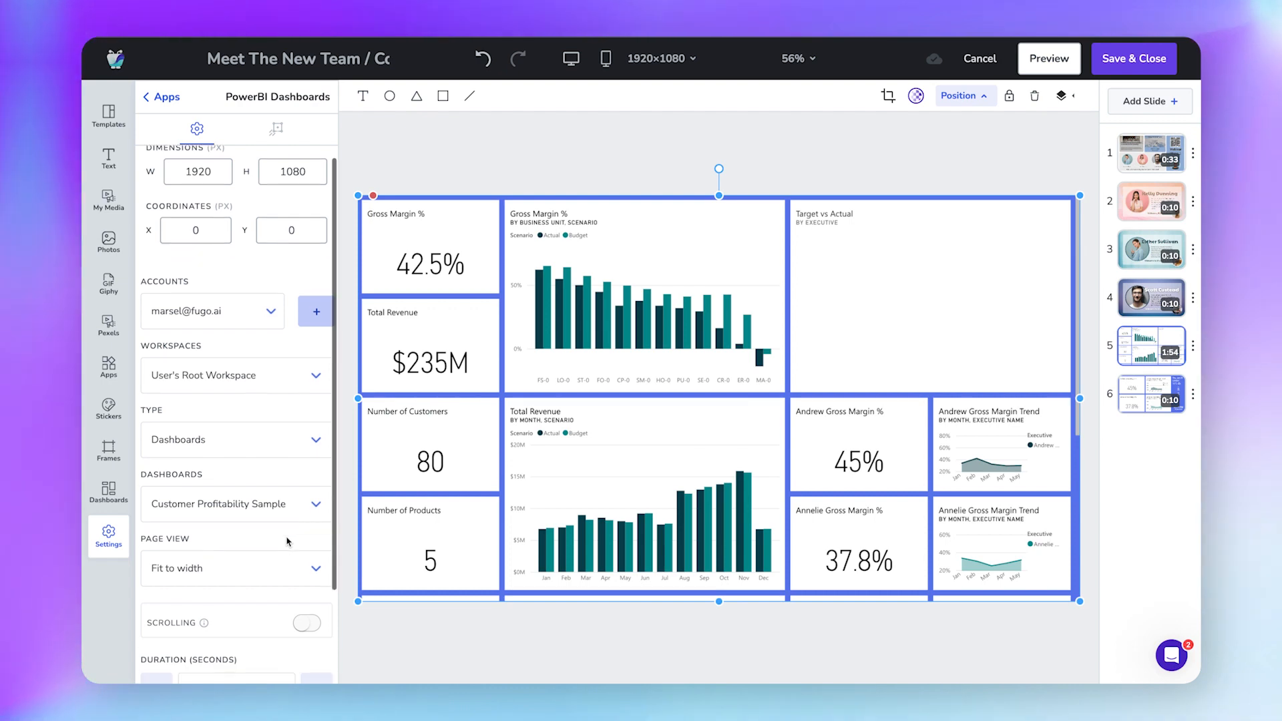
scroll(317, 482, down, 2)
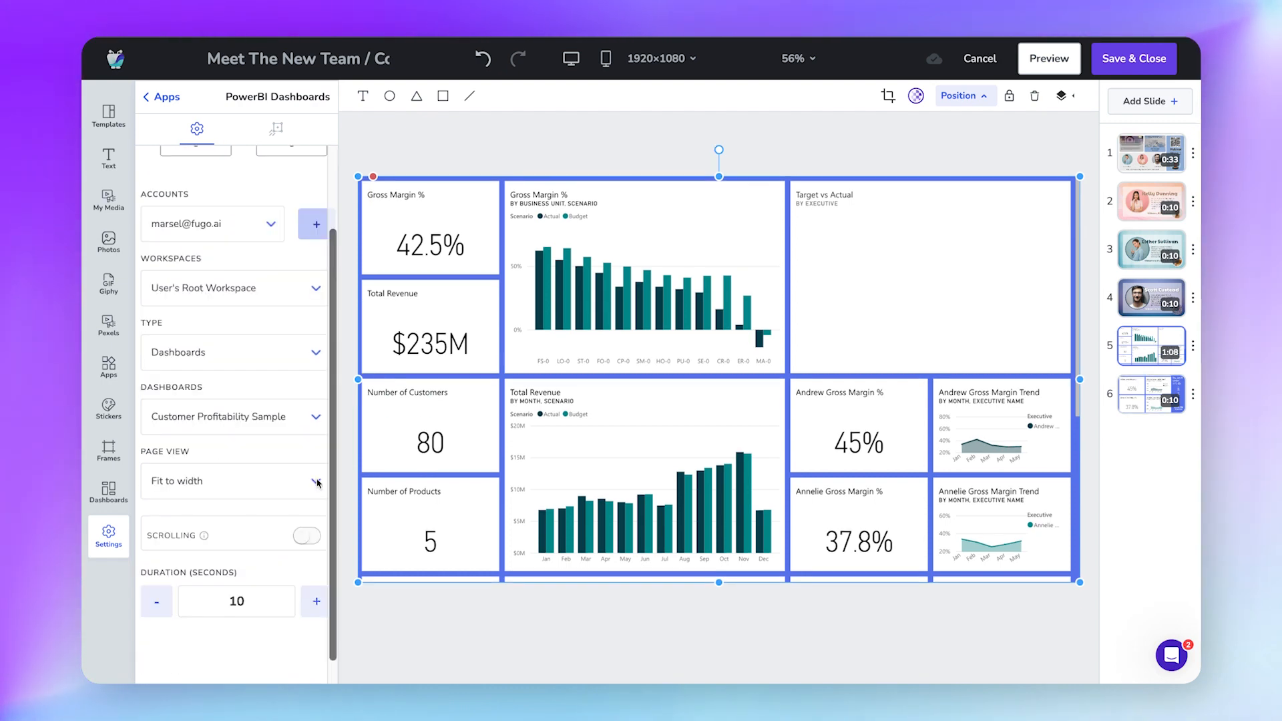
click(319, 483)
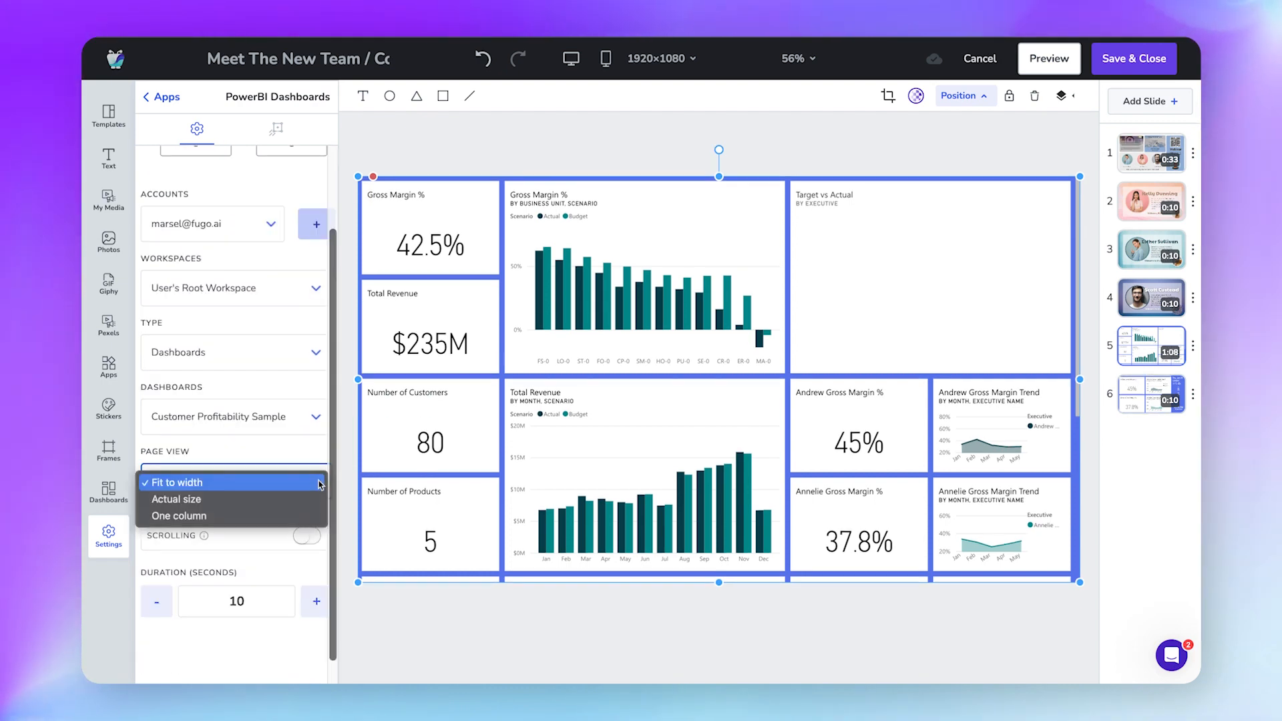
click(285, 514)
click(305, 583)
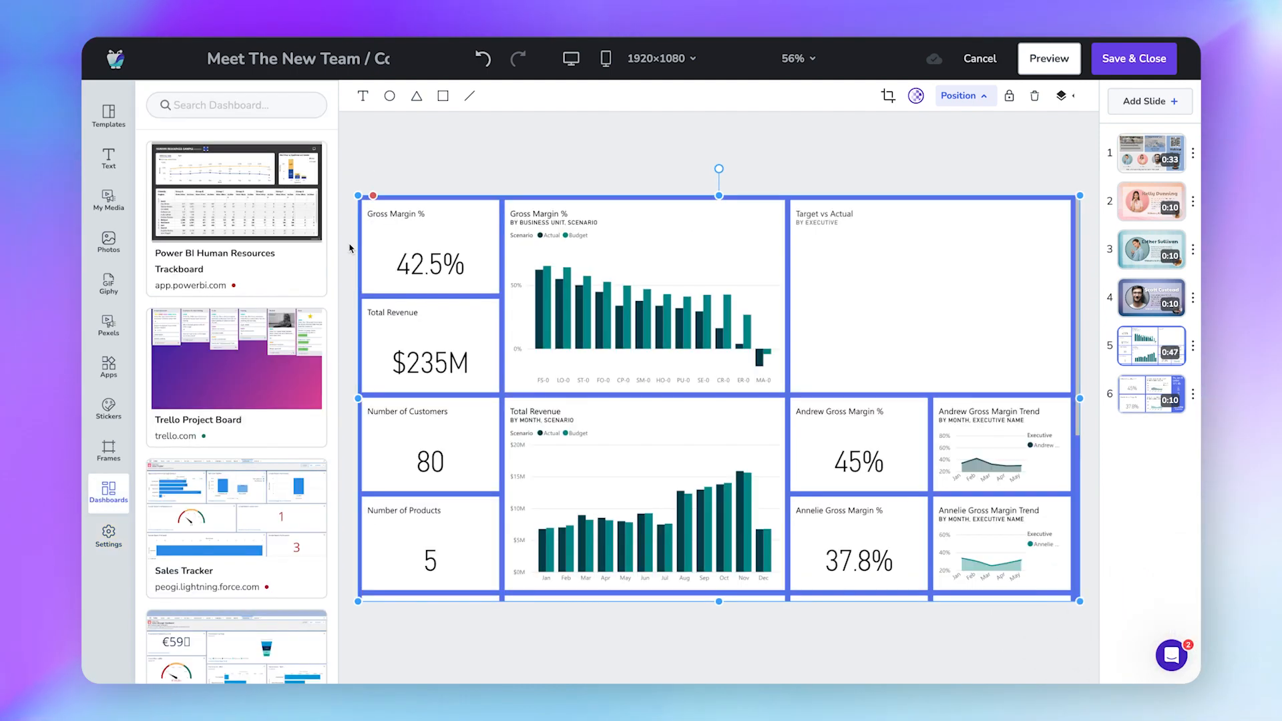
Place the Trello Project Board dashboard on slide 5 and stretch its timeline clip to 10 seconds.
scroll(324, 296, down, 3)
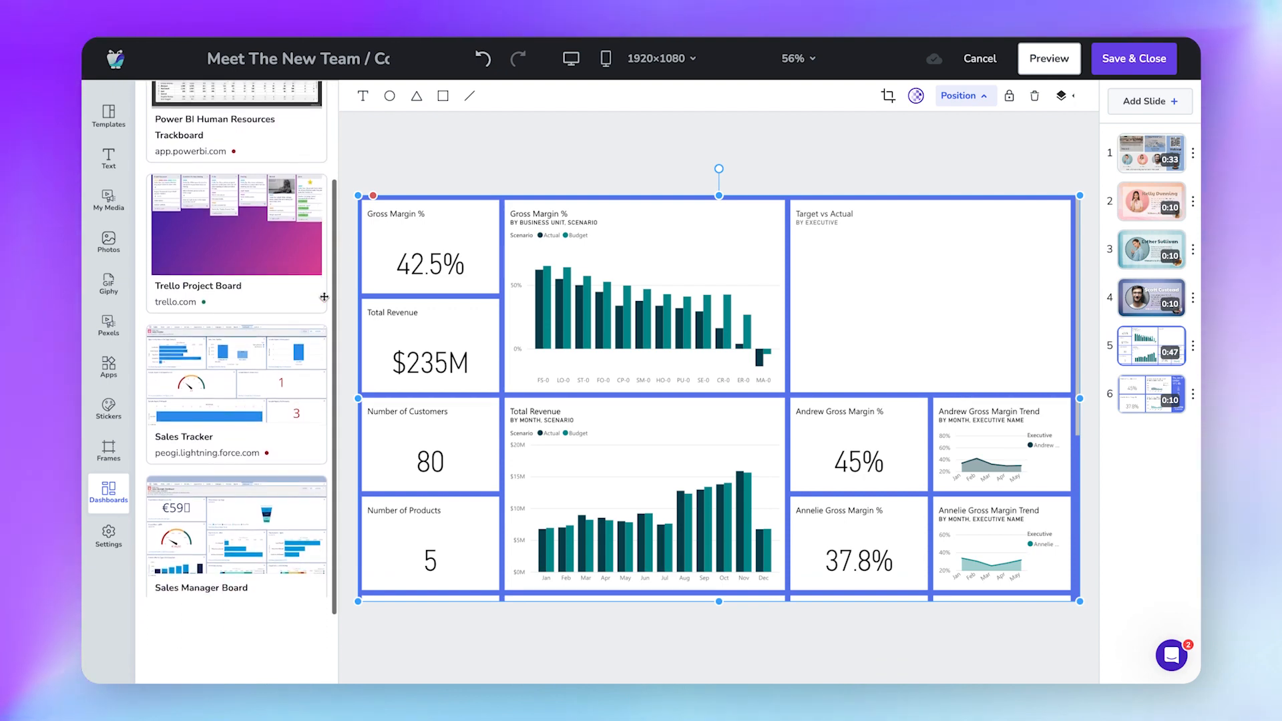
scroll(323, 297, up, 3)
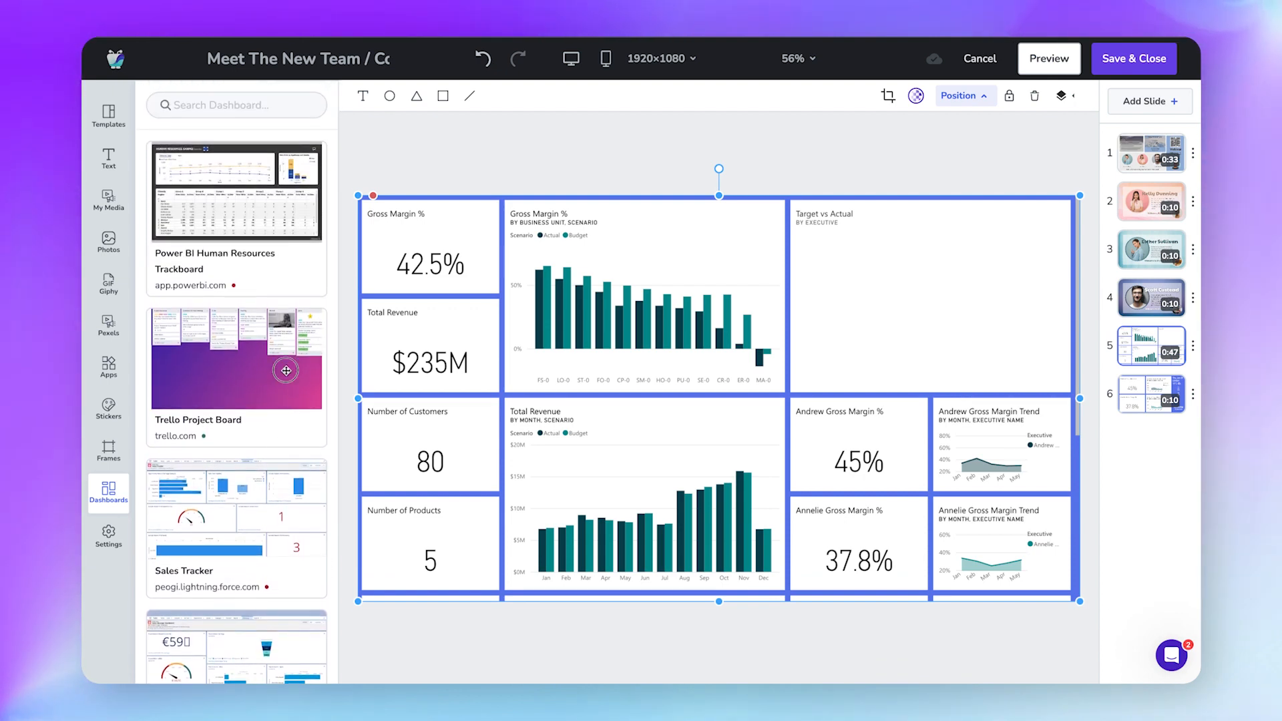
drag(427, 344, 711, 404)
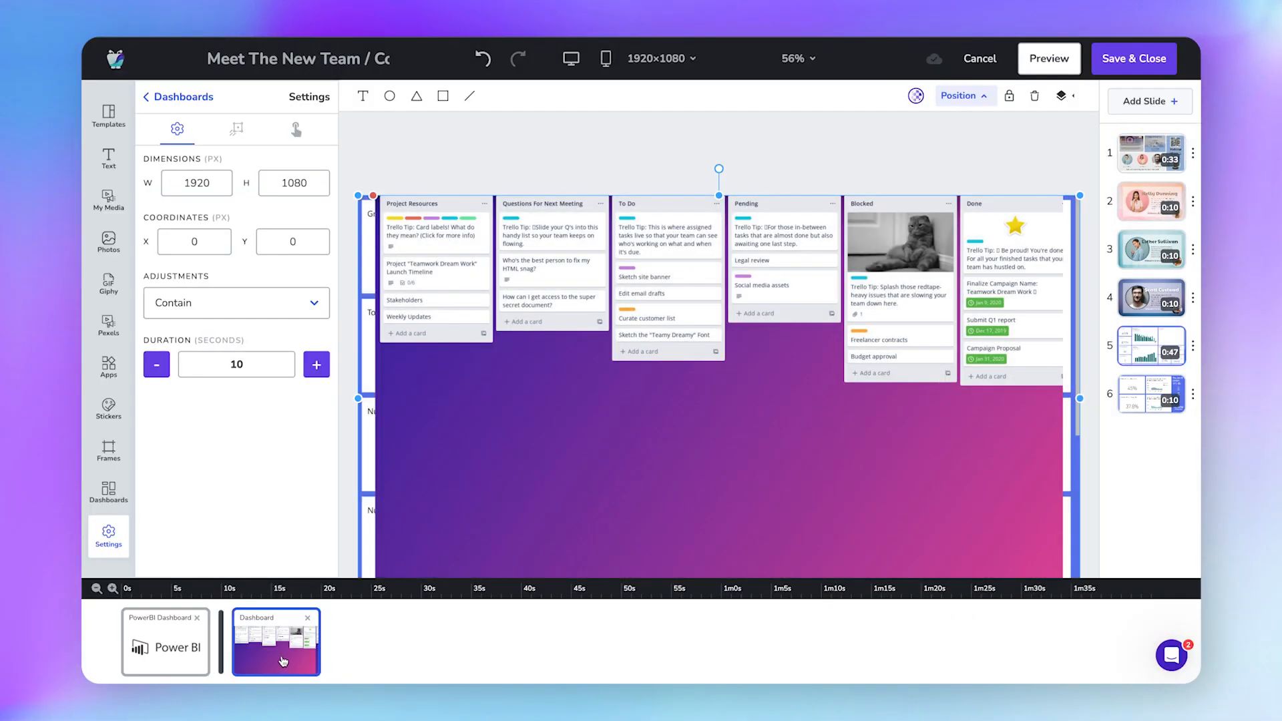
drag(326, 641, 327, 641)
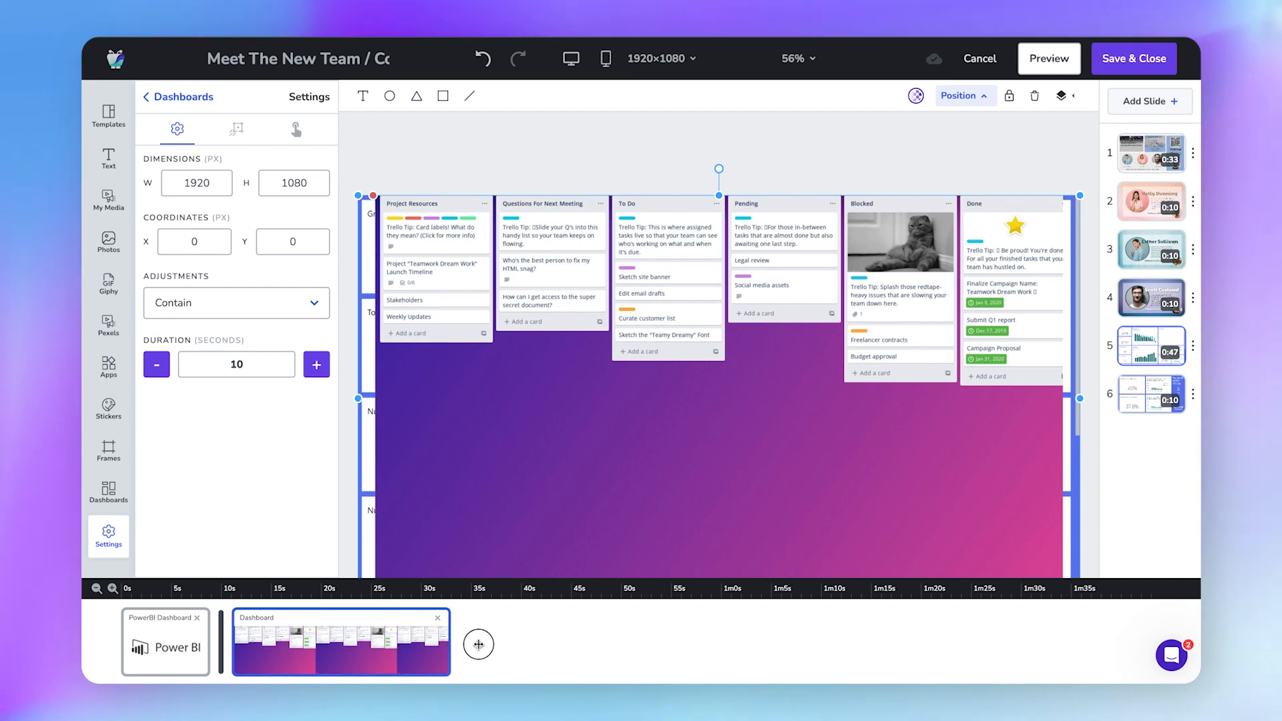
drag(478, 644, 807, 638)
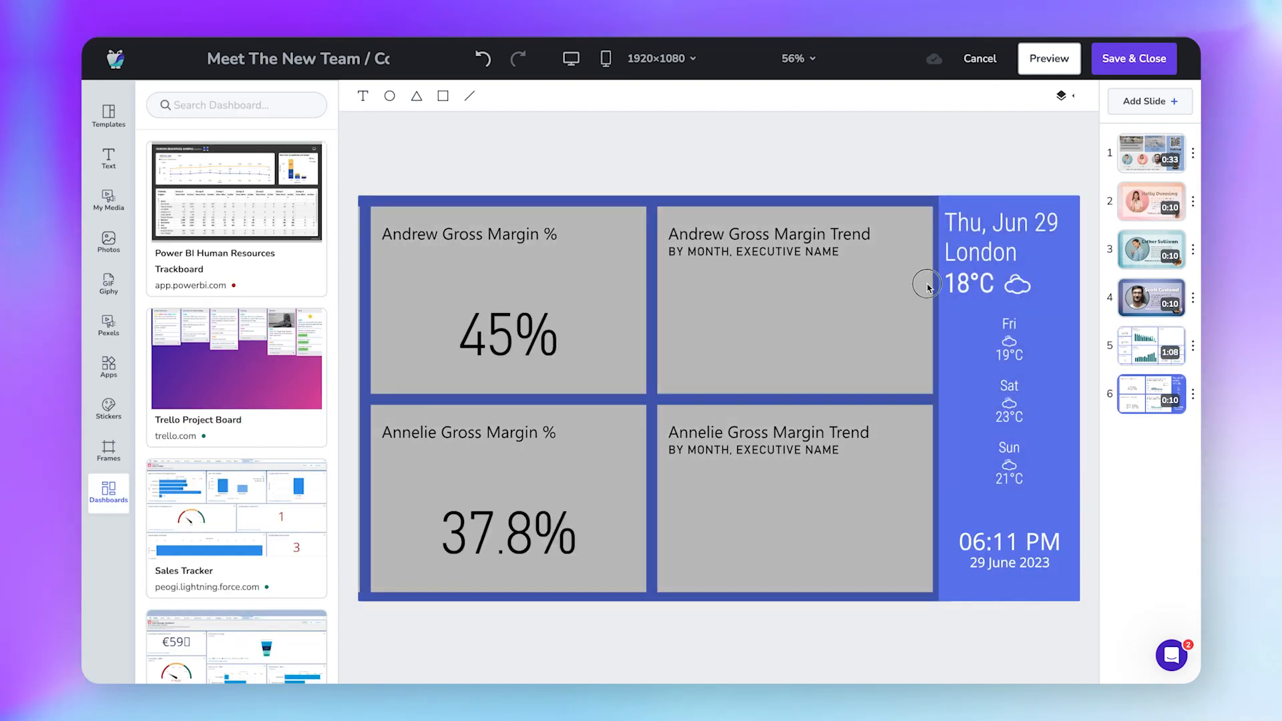
Select and deselect the slide 6 dashboard, then save and close the Meet The New Team slideshow.
click(928, 285)
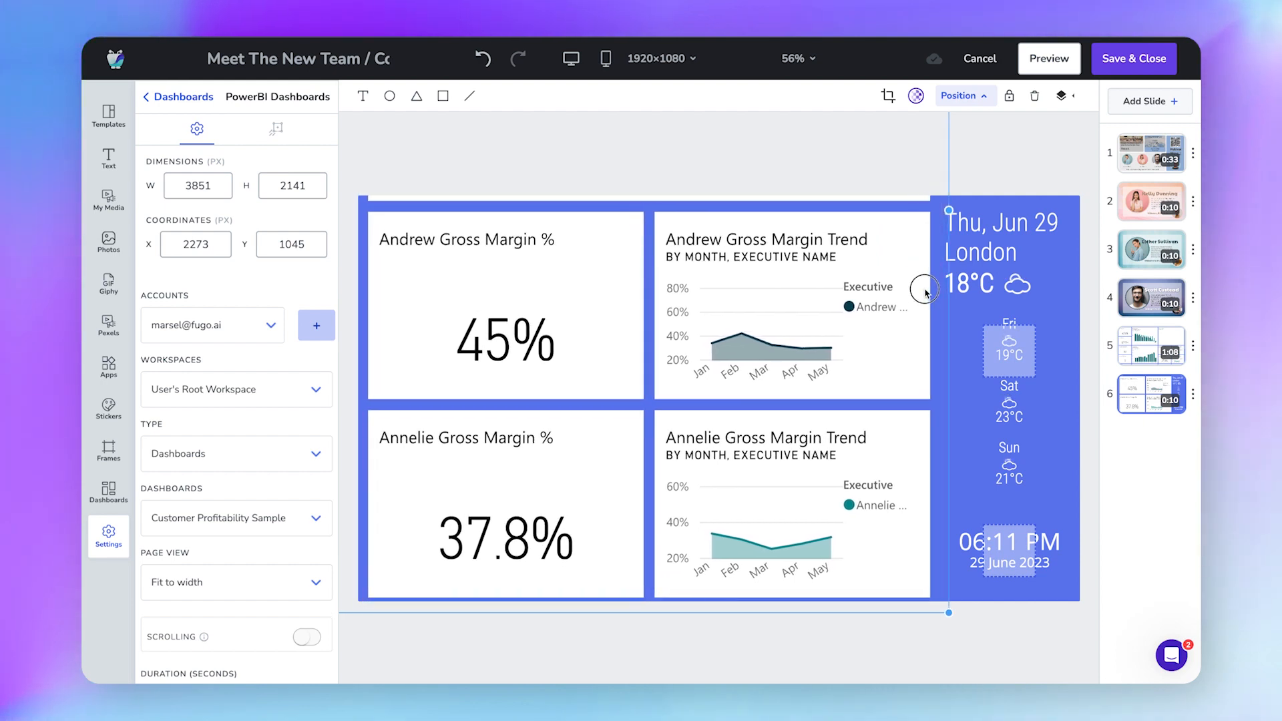
click(1013, 142)
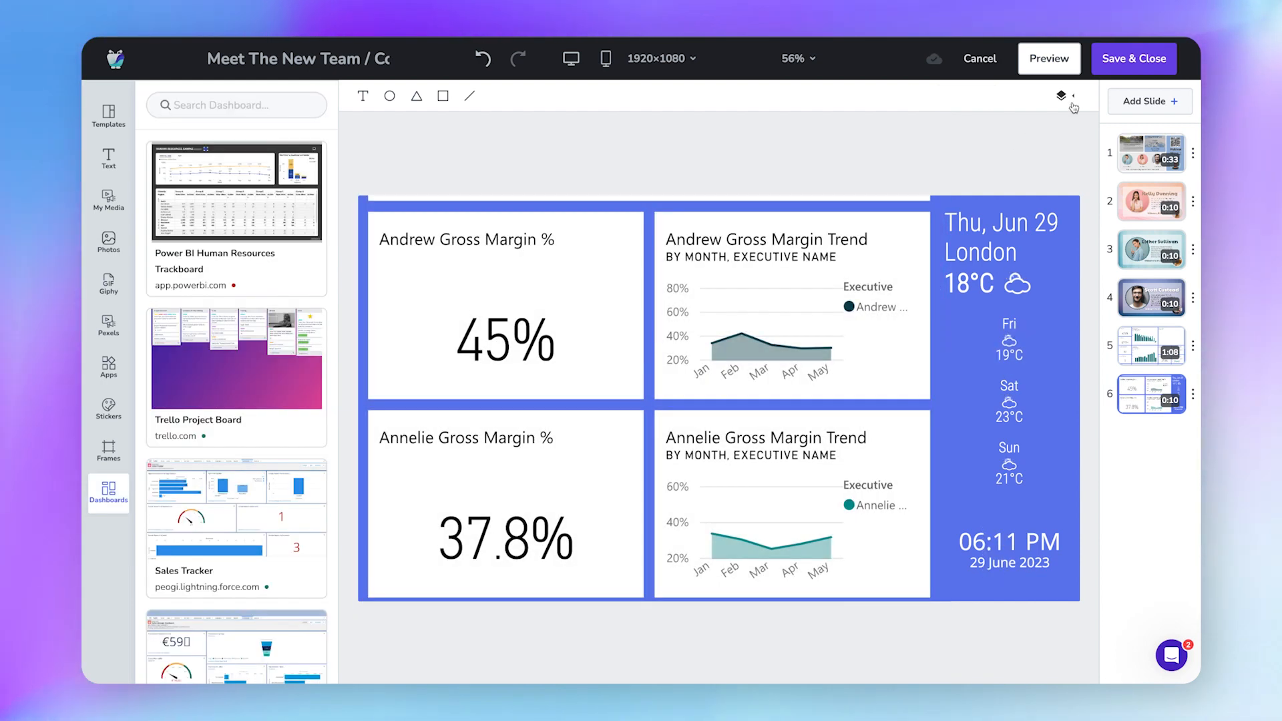
click(1114, 60)
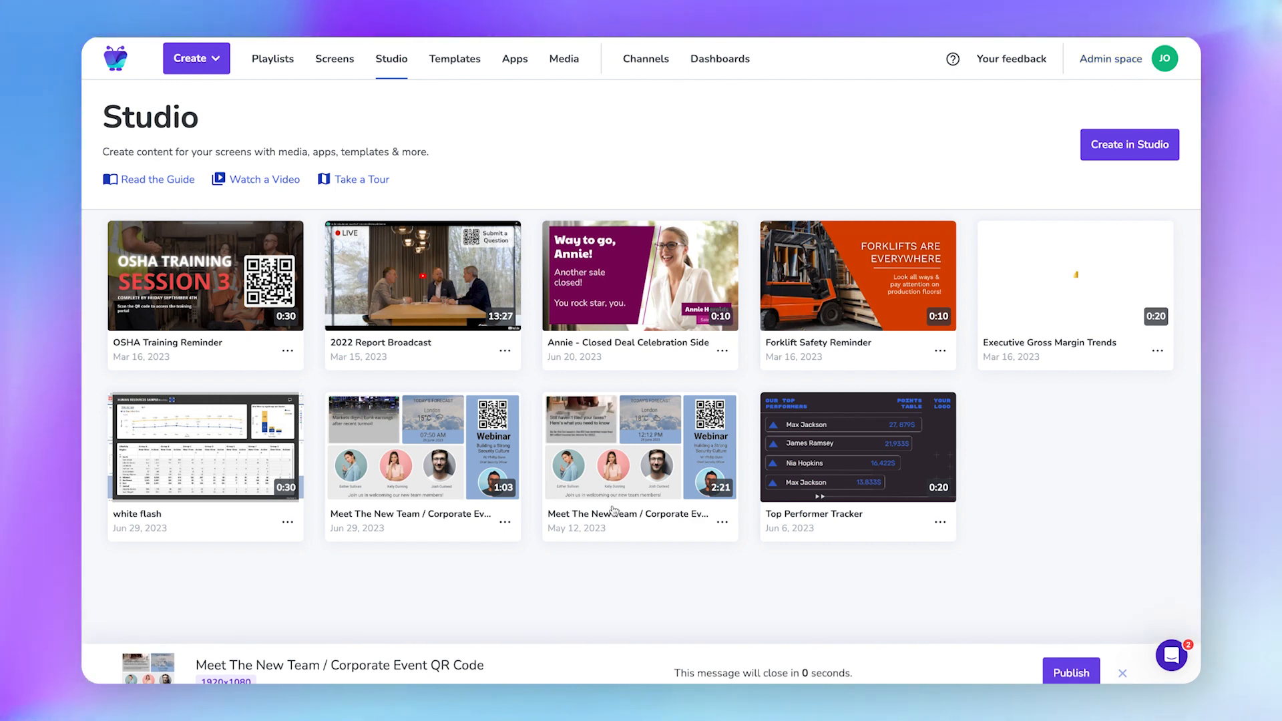
Choose Publish for the May 12 Meet The New Team card and list the available playlists.
click(725, 522)
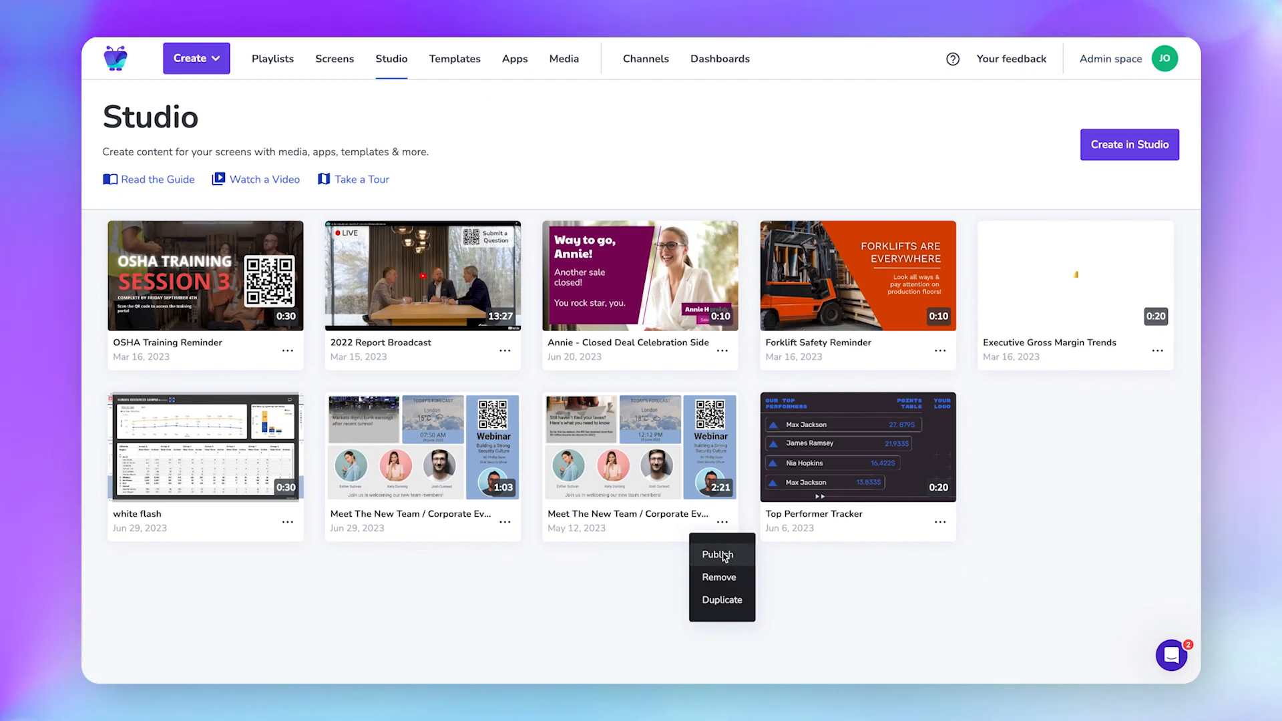
click(724, 556)
click(811, 133)
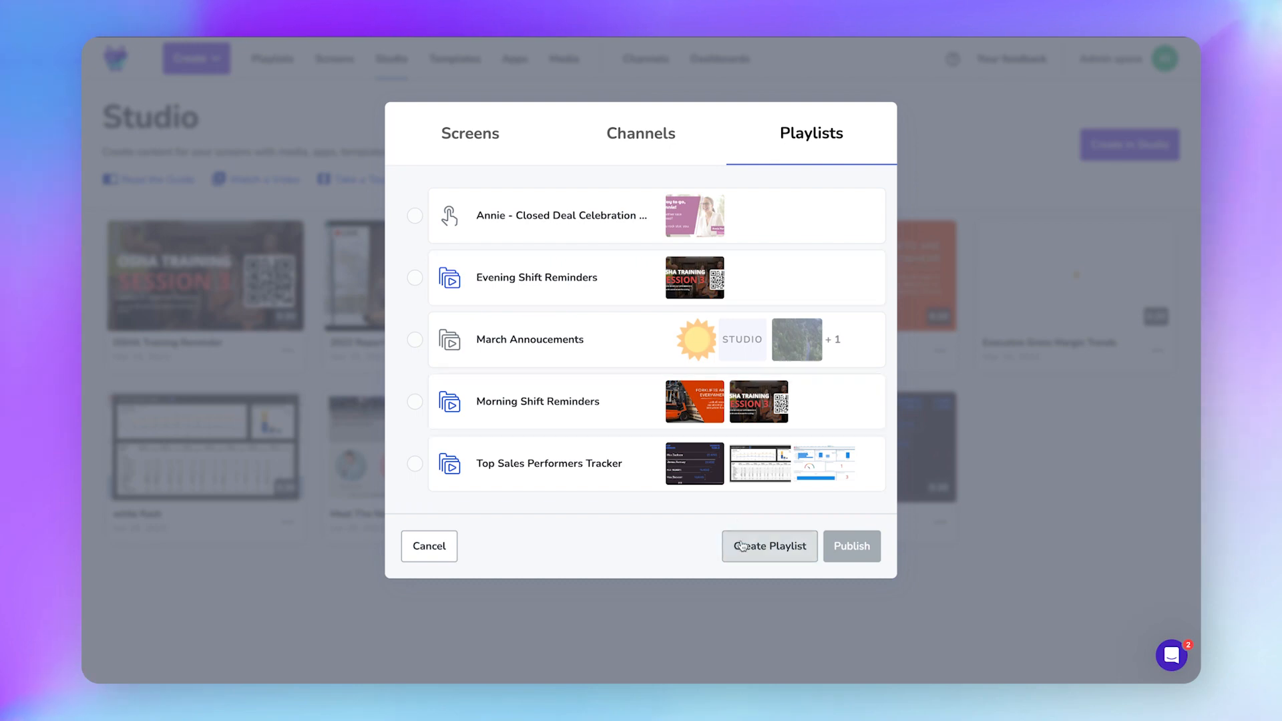
Create a playlist named 'March Announcements' and assign it to the Lobby Screen.
click(742, 546)
text(March)
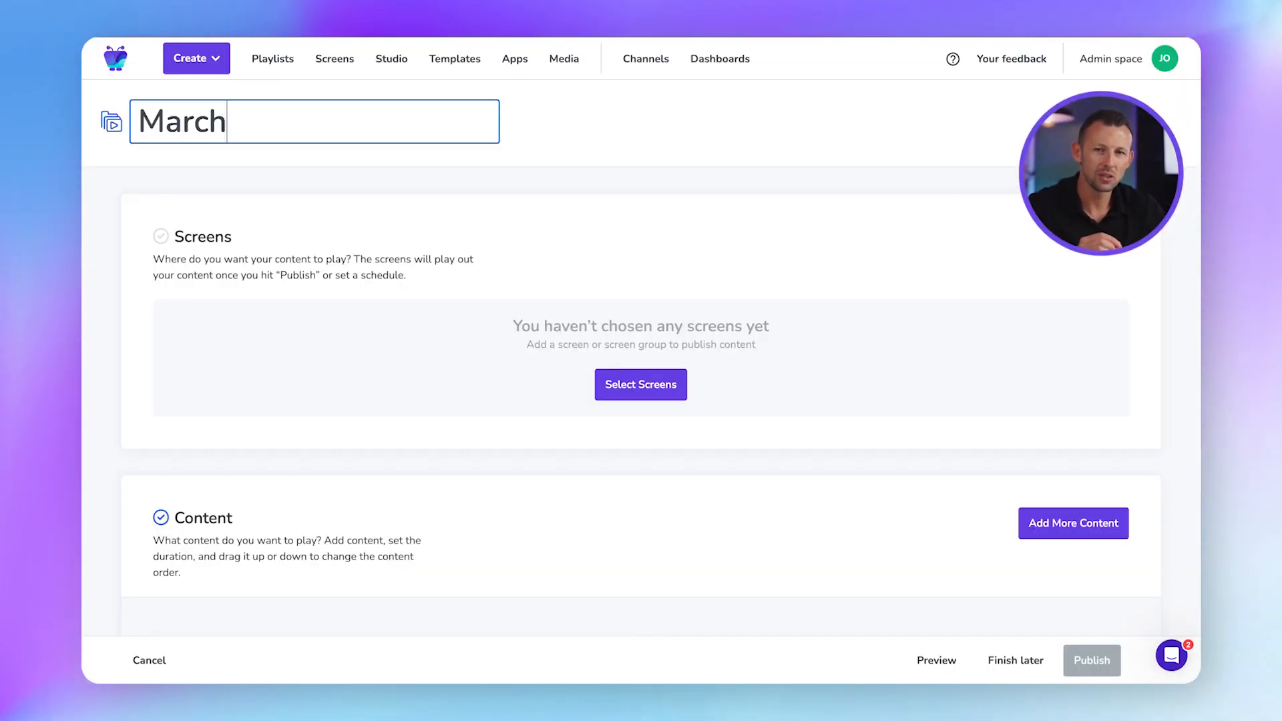
text( Annou)
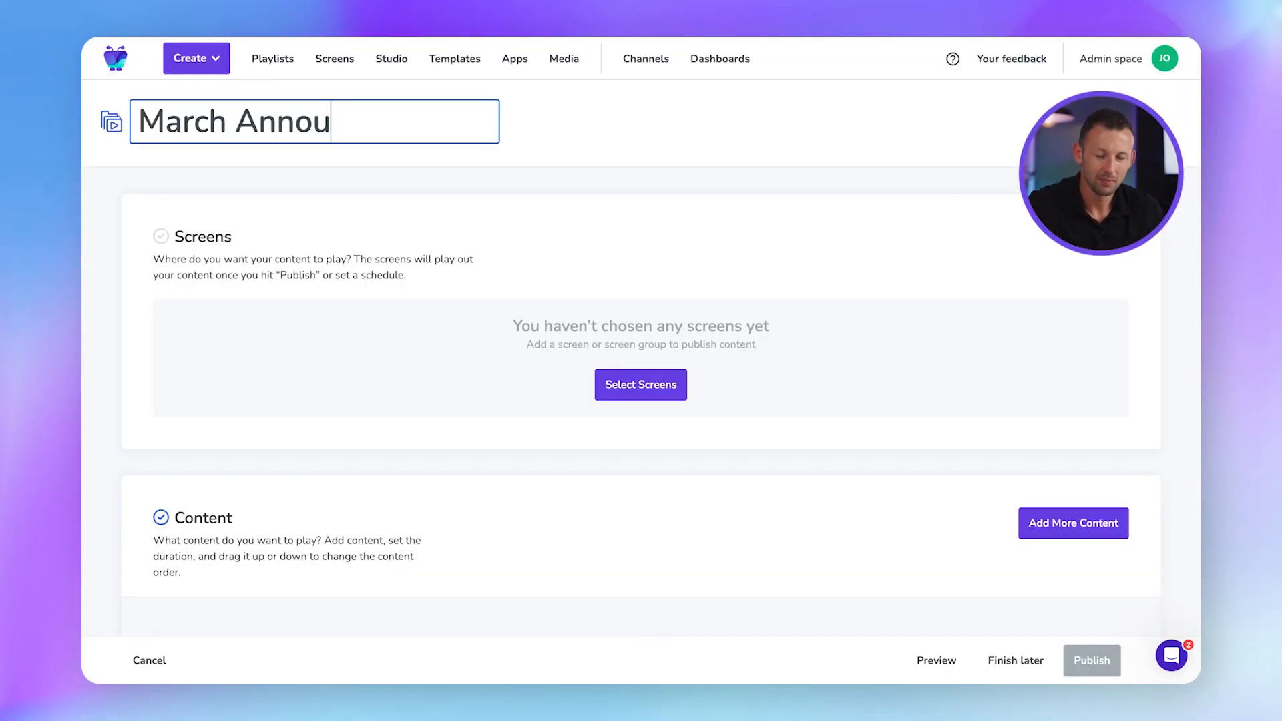
text(ncements)
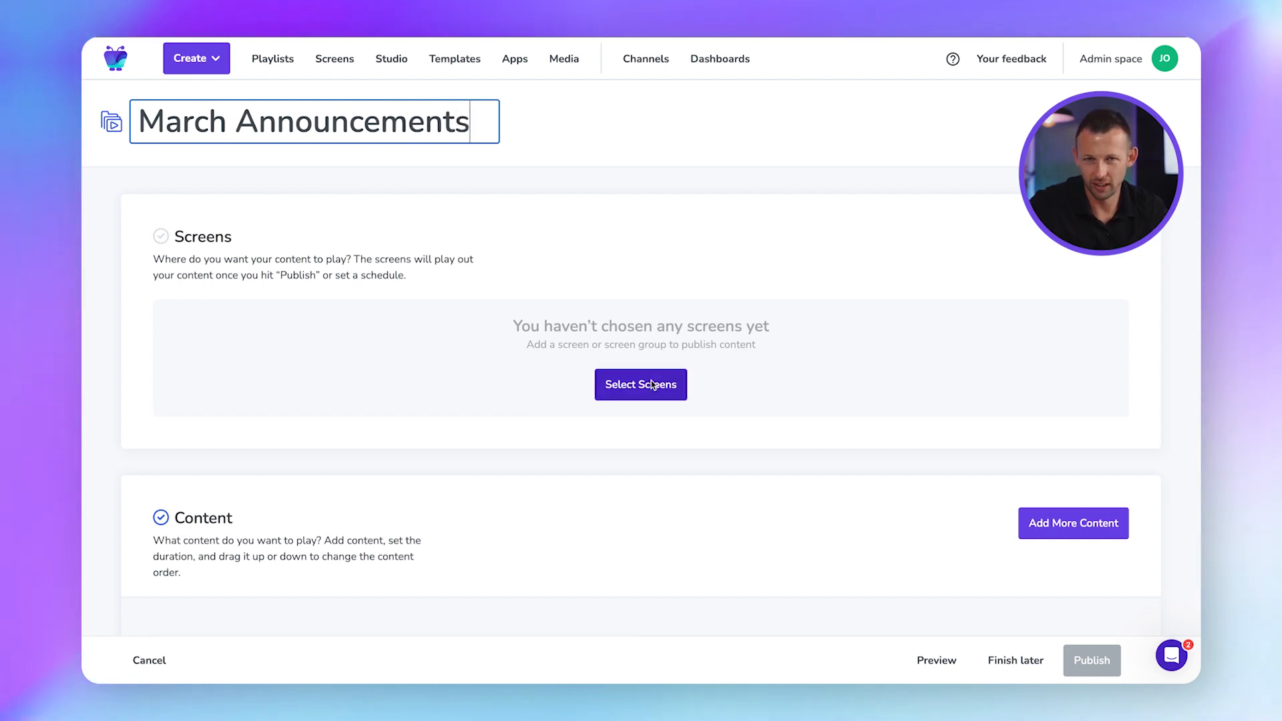
click(652, 385)
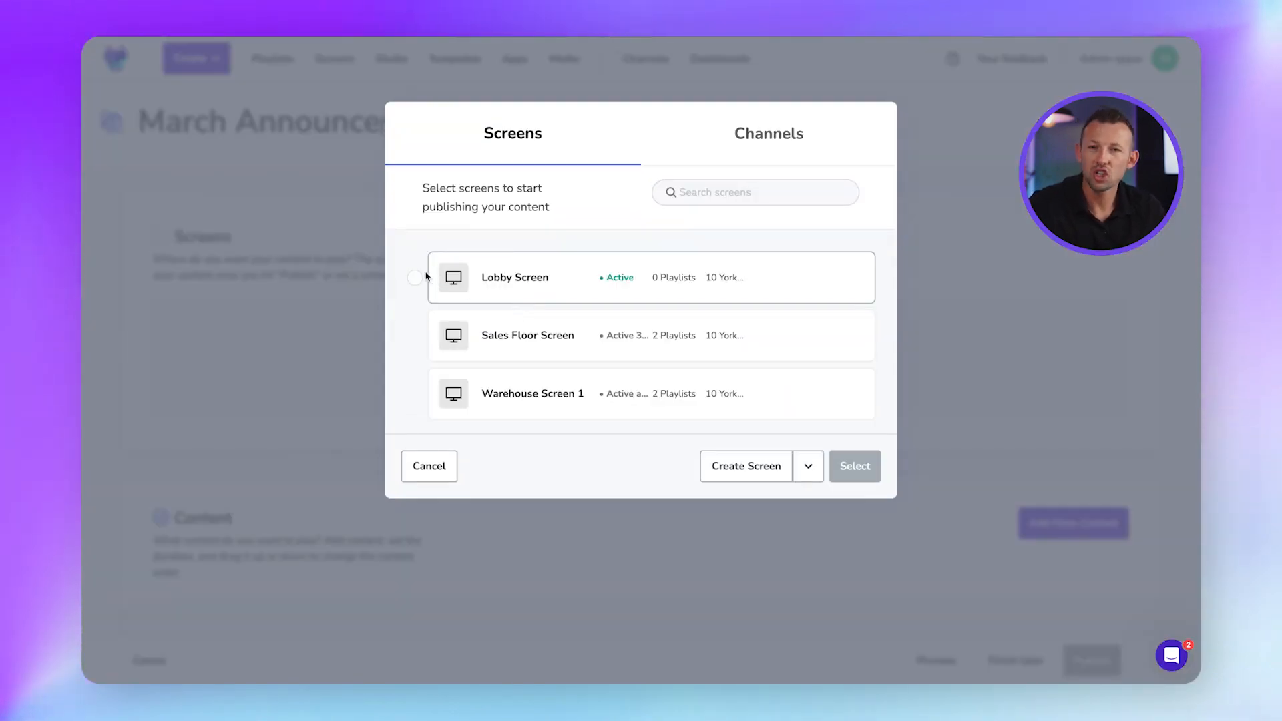
click(855, 466)
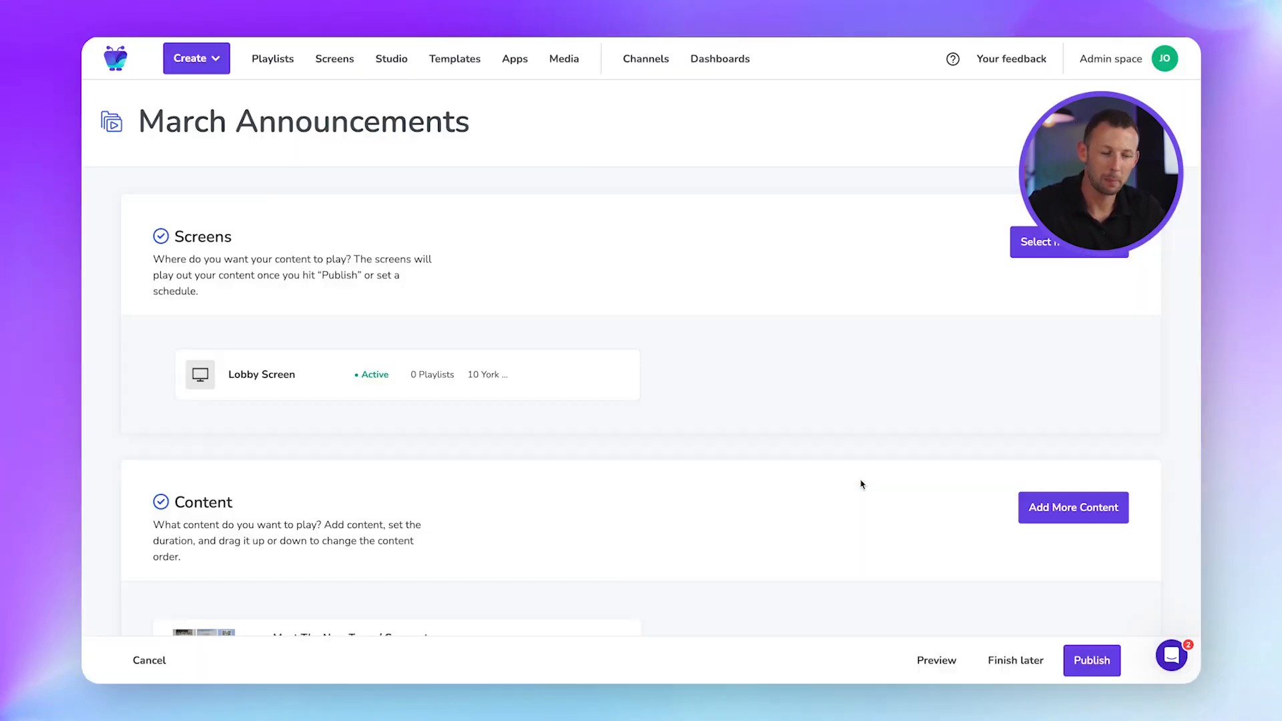
scroll(735, 417, down, 3)
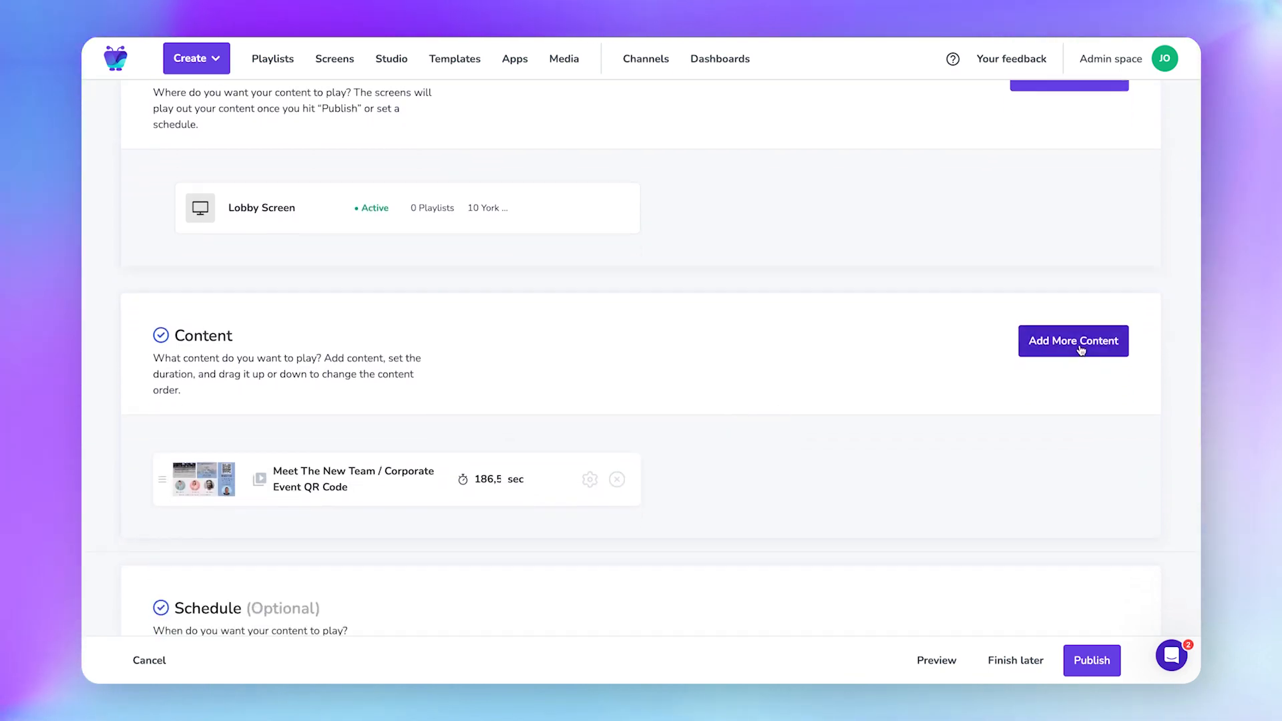
Open the Add More Content picker and browse its Apps, Media, Dashboards and Studio sections.
click(1080, 348)
click(859, 187)
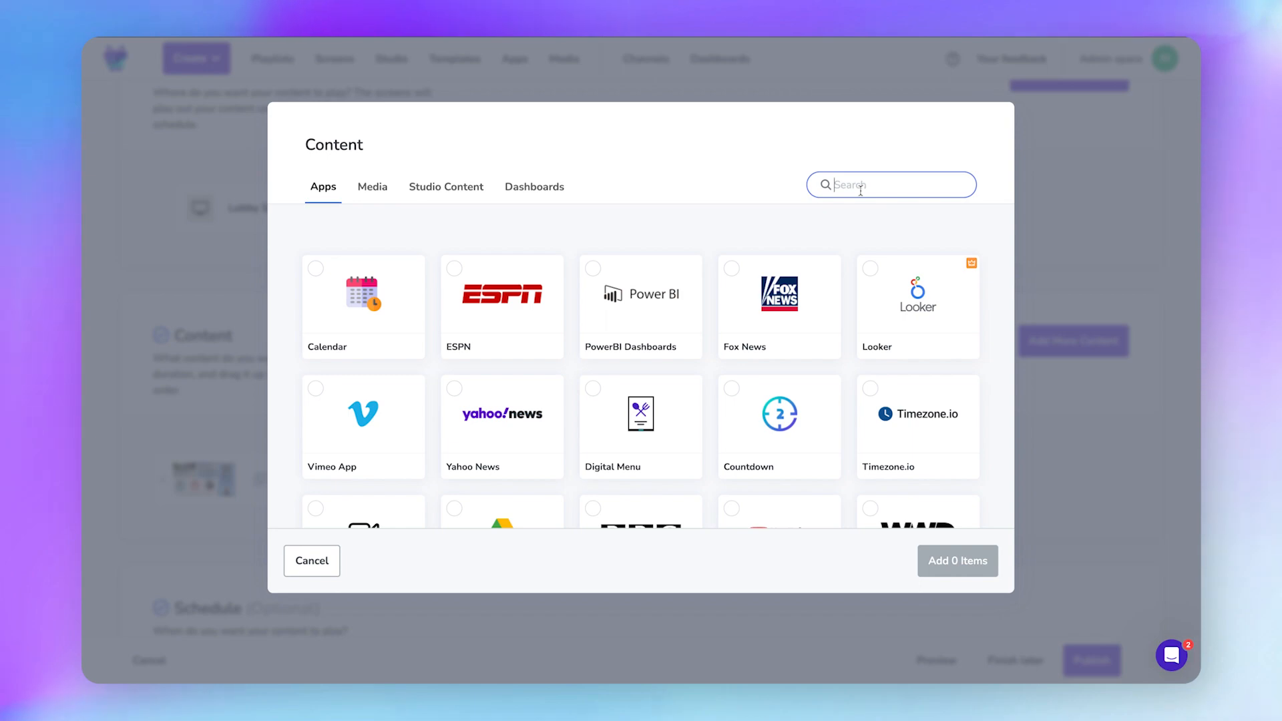
scroll(673, 325, down, 10)
click(376, 193)
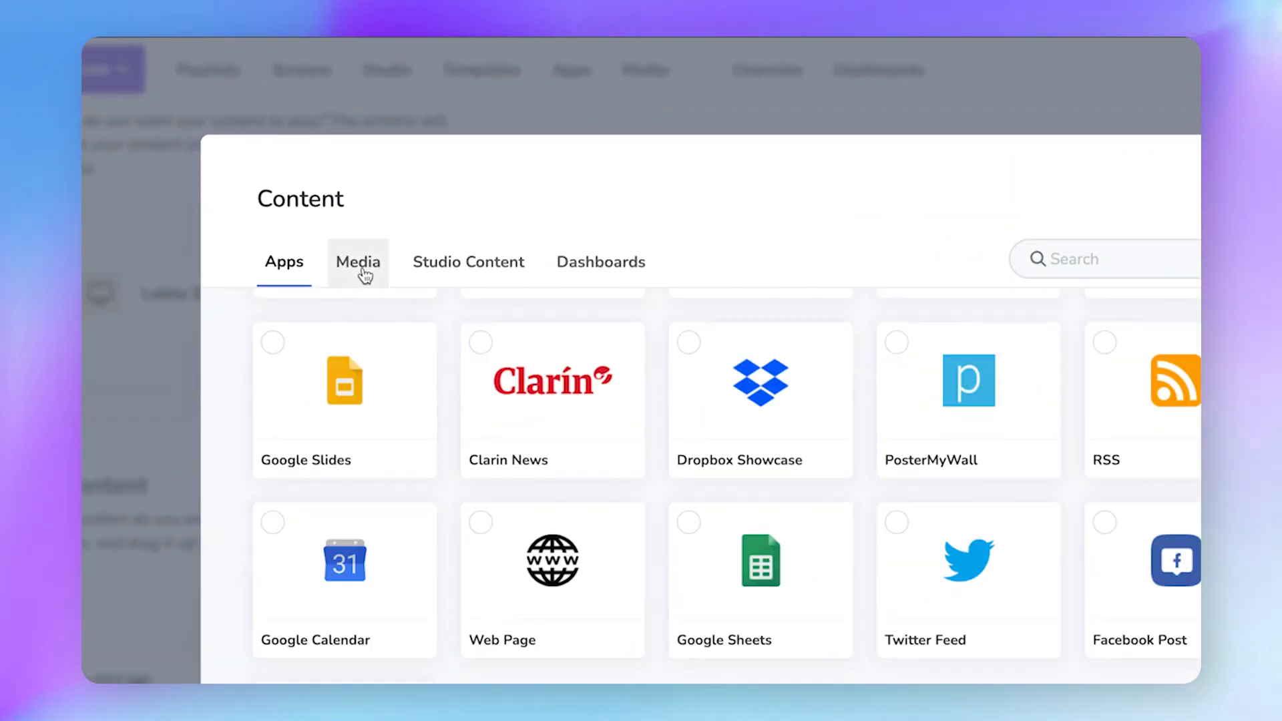
click(364, 275)
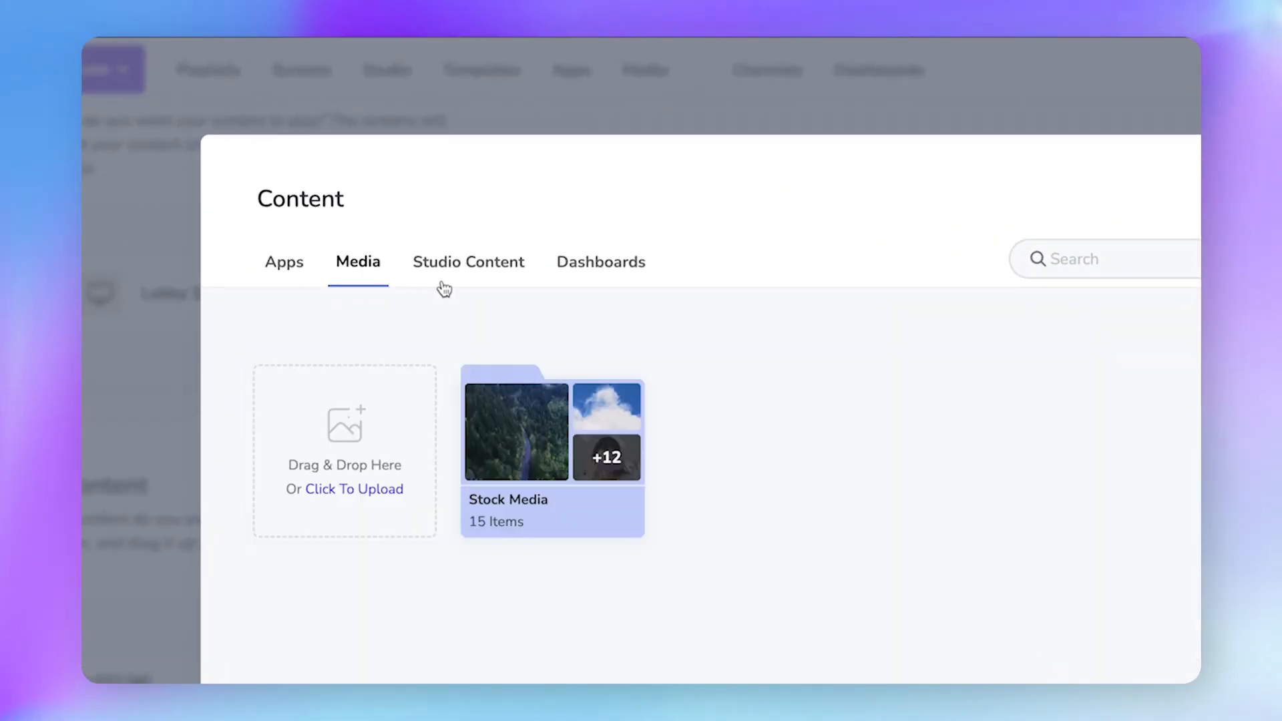
click(624, 267)
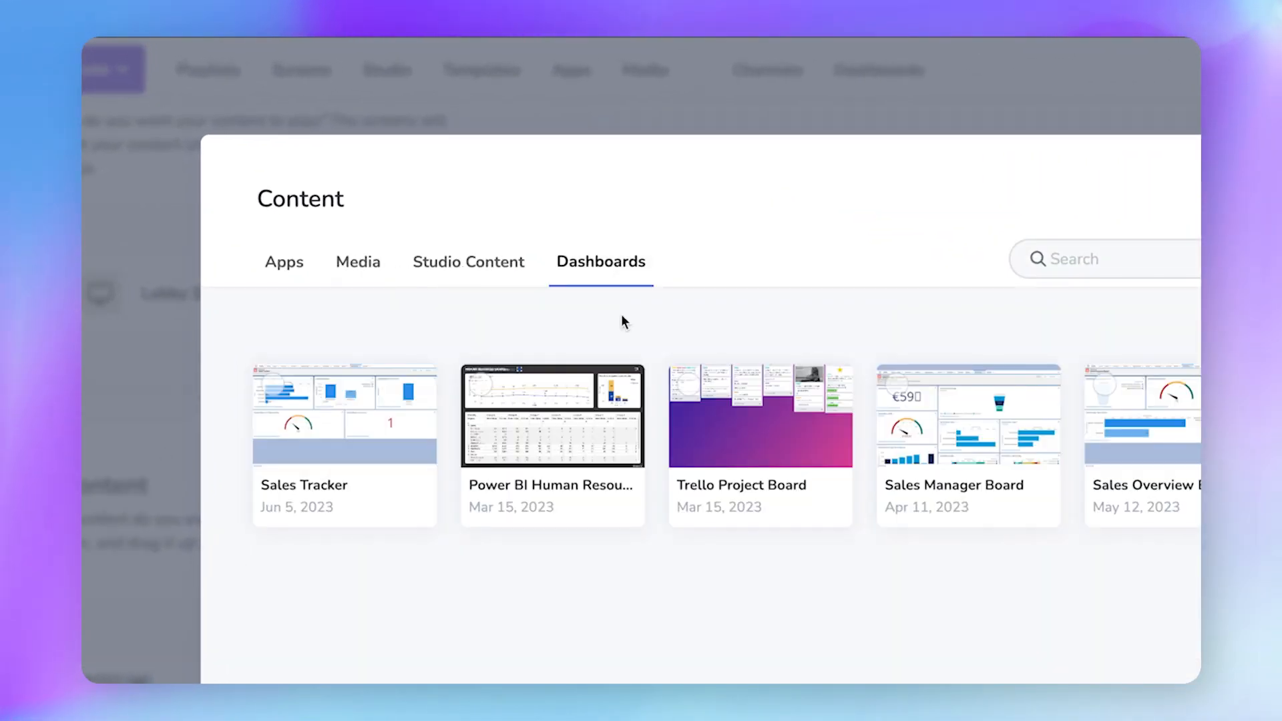
click(473, 260)
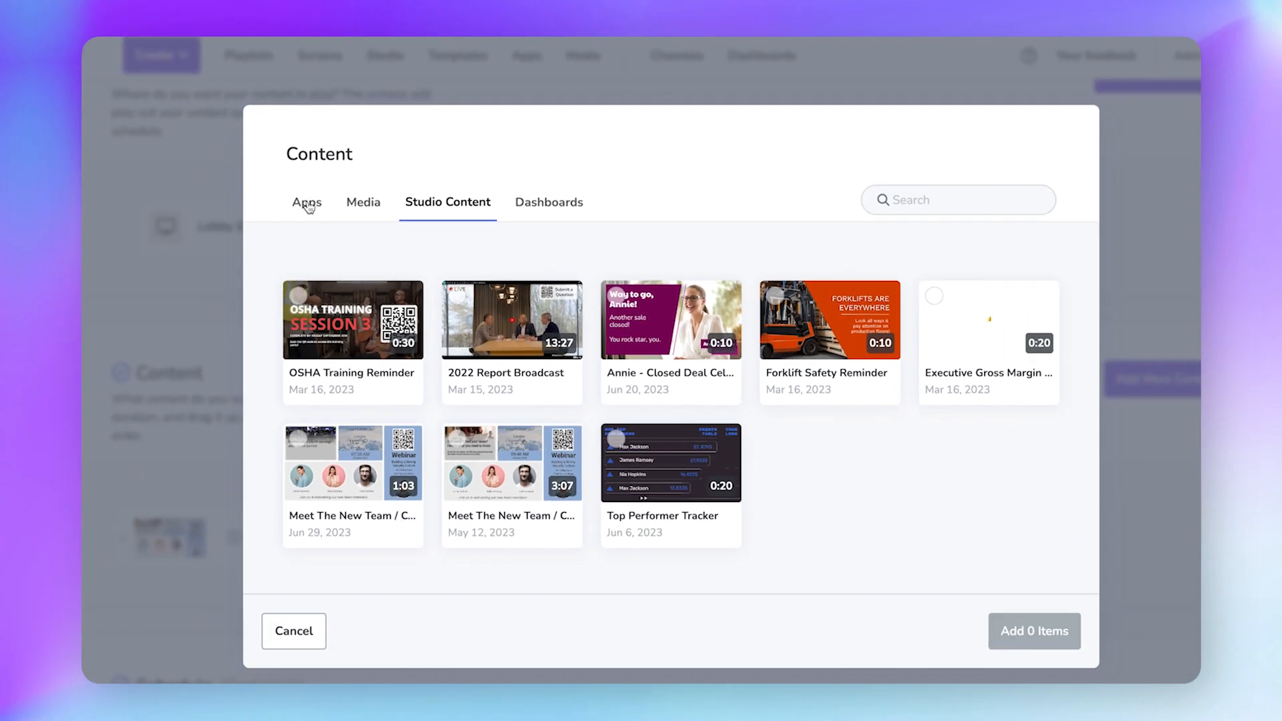
click(284, 262)
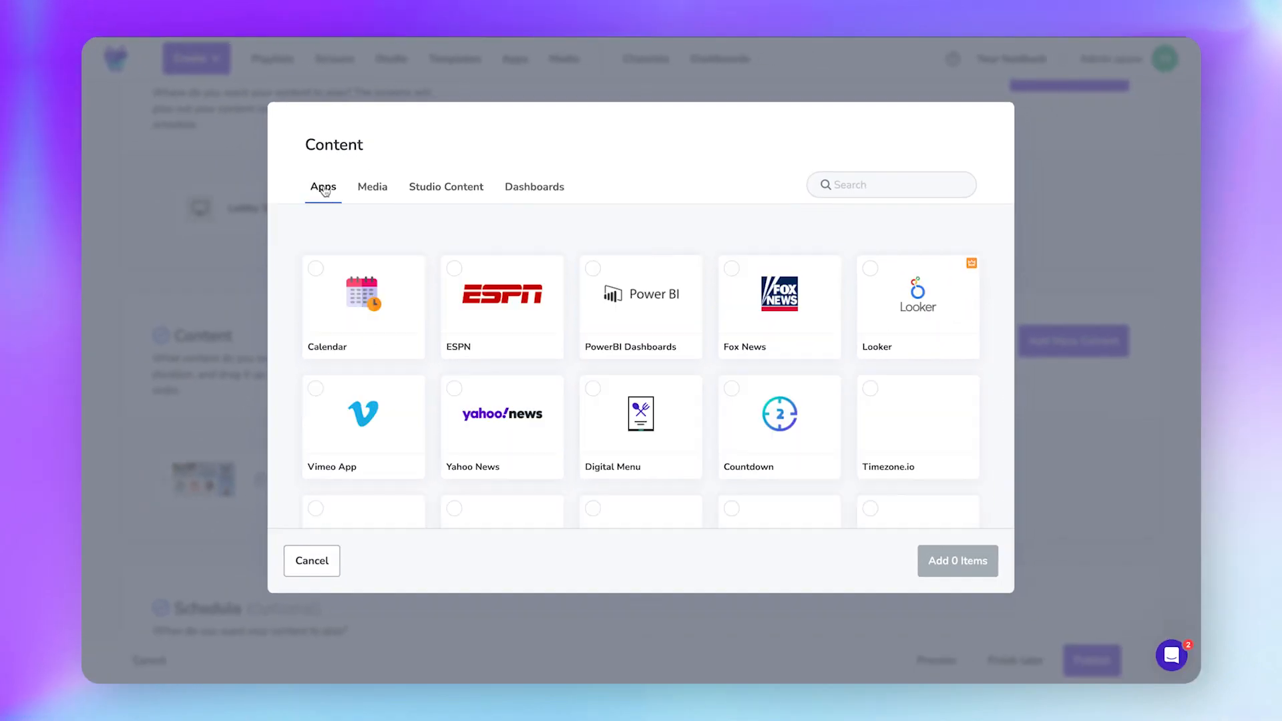
Add World Weather, the Woods stock video and a Meet The New Team item, putting World Weather first.
click(861, 190)
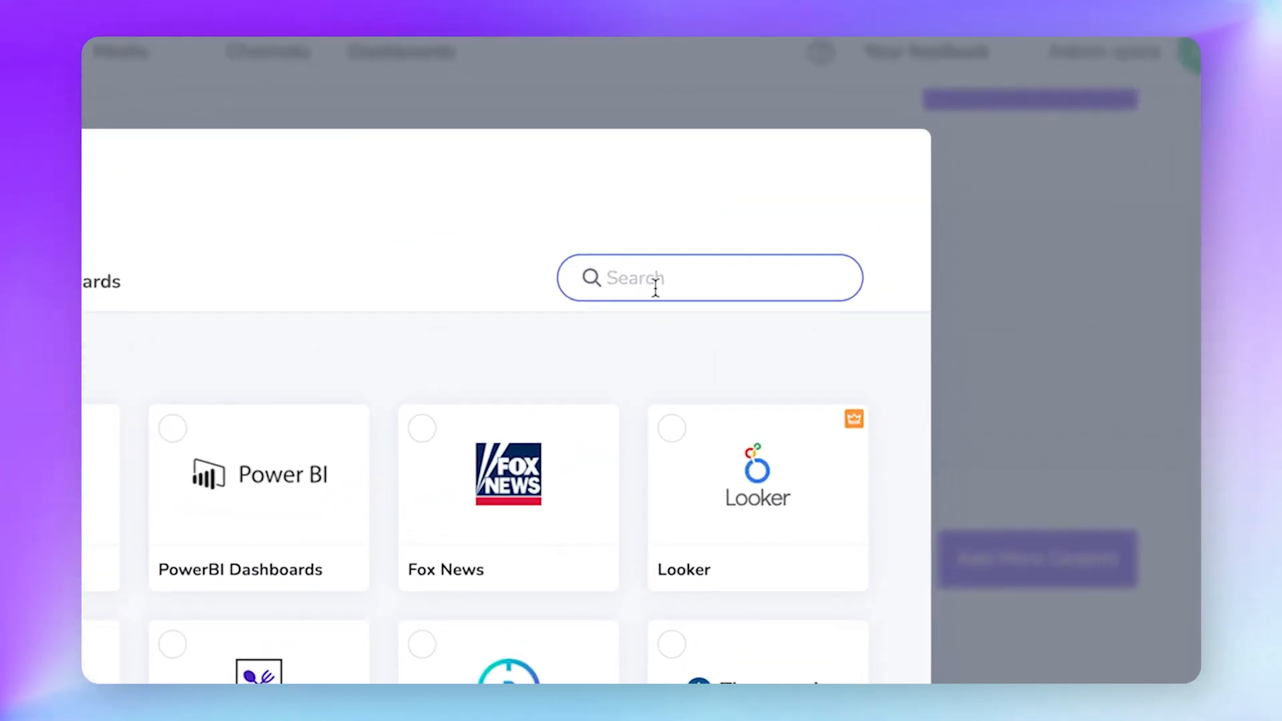
scroll(316, 529, down, 10)
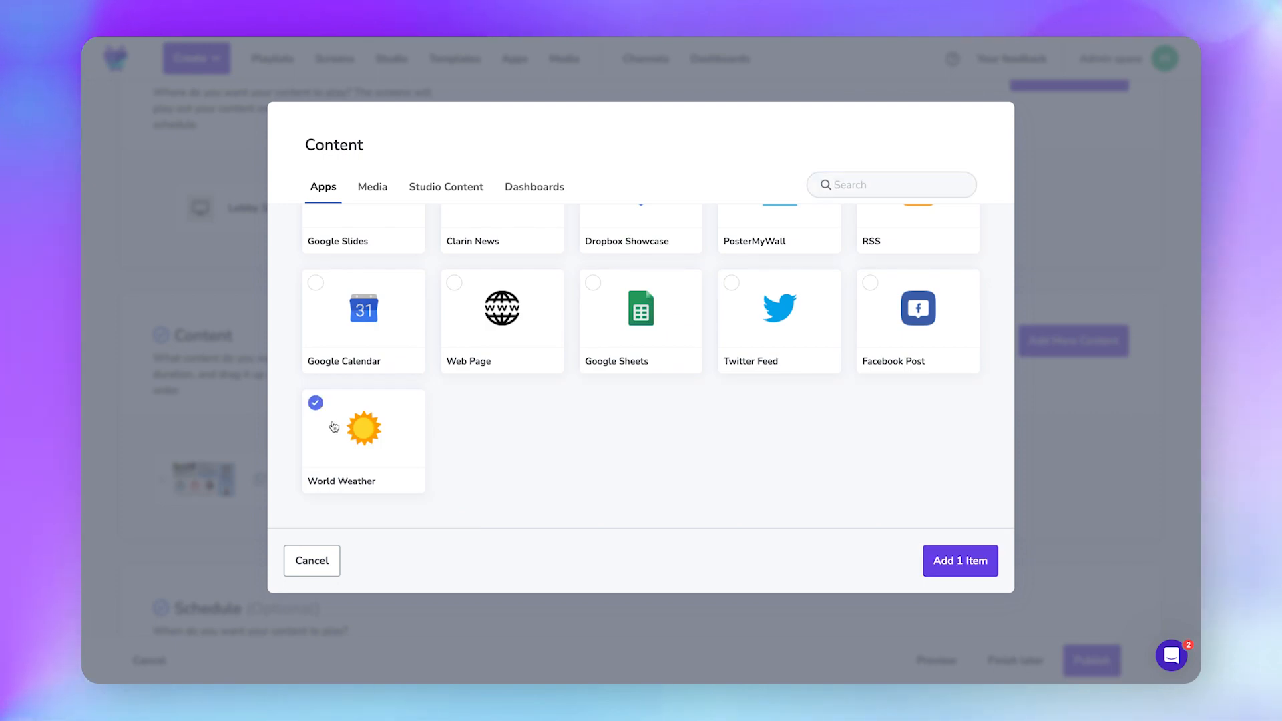
click(375, 189)
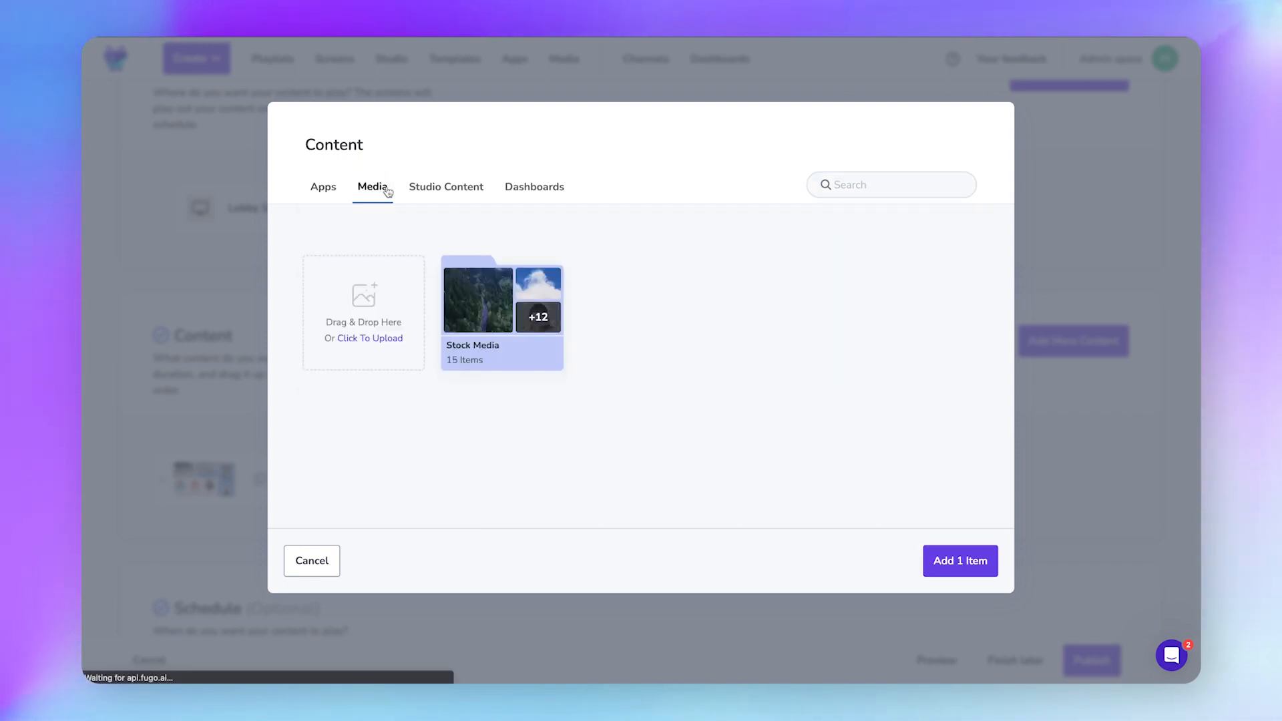
click(485, 313)
click(364, 288)
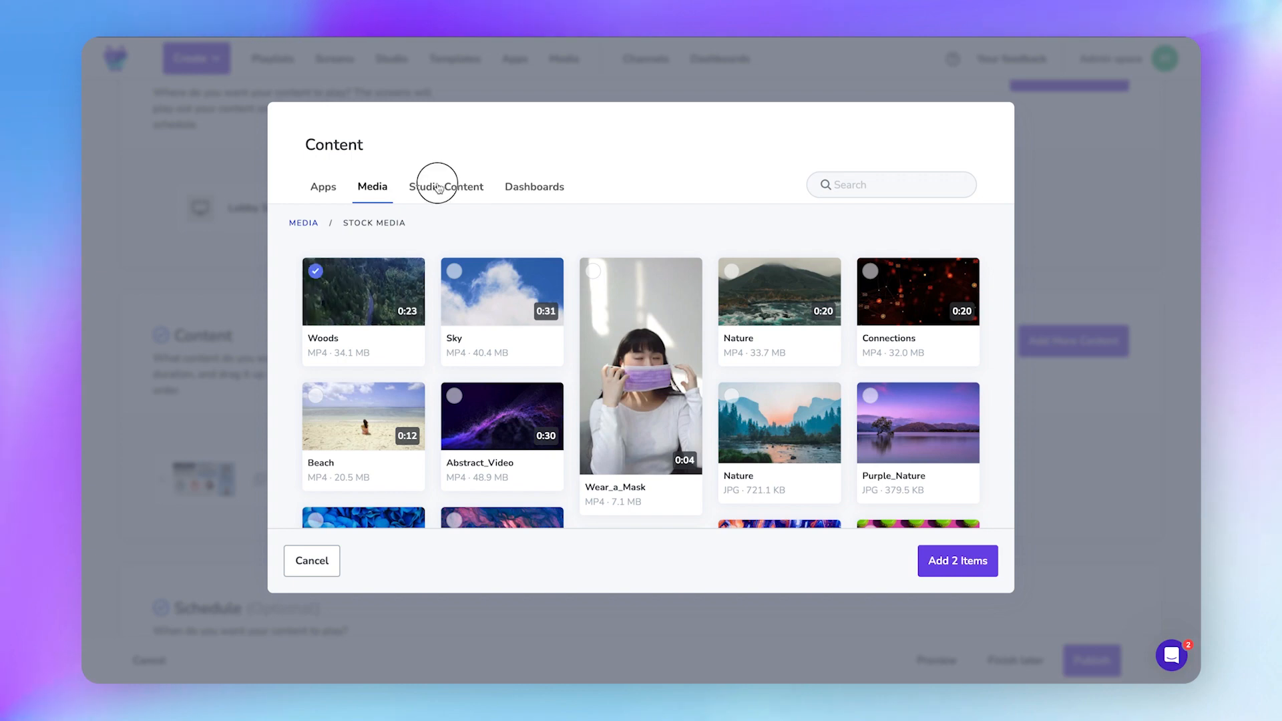
click(440, 185)
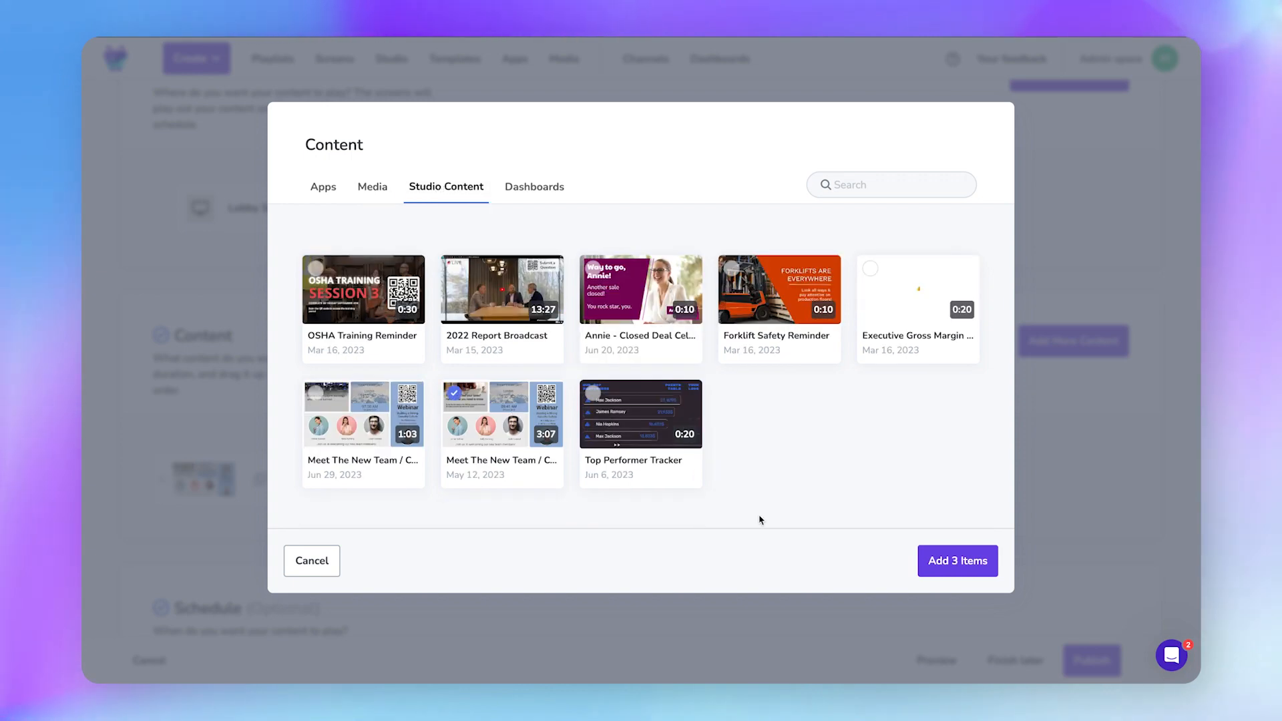
click(958, 560)
drag(375, 364, 374, 304)
drag(347, 475, 307, 374)
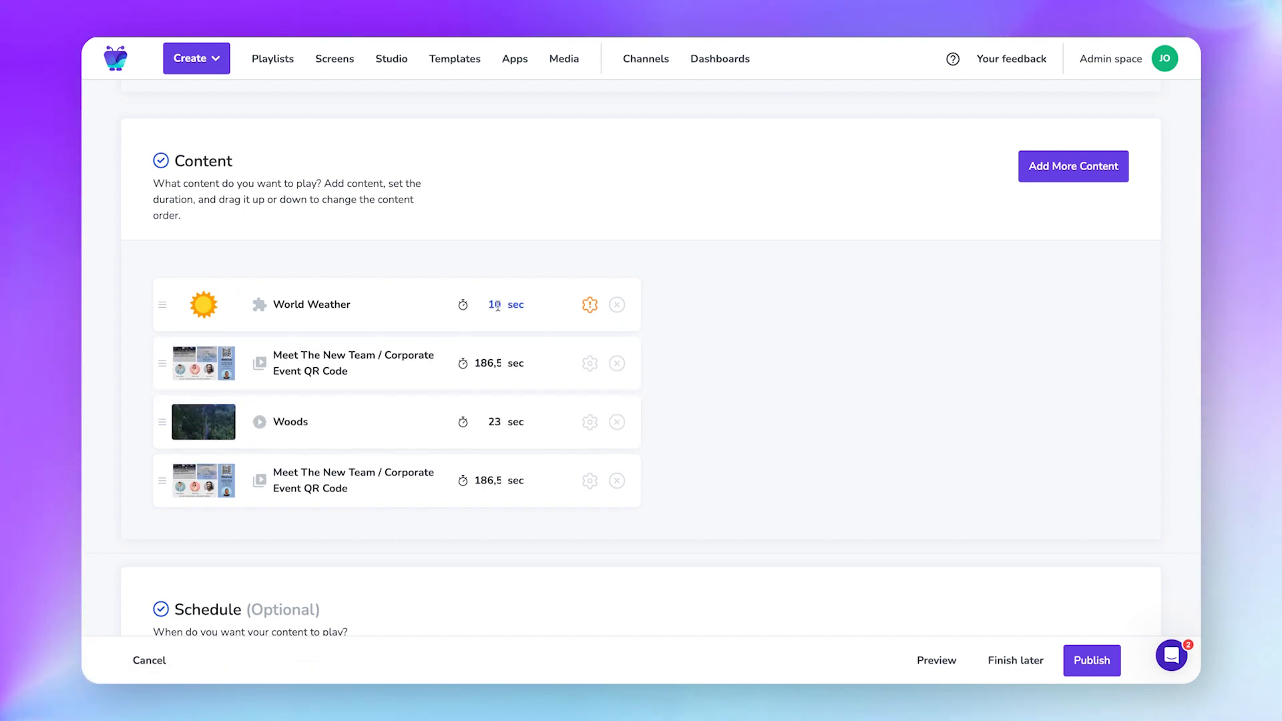
Set World Weather to play for 30 seconds and save its settings.
text(30)
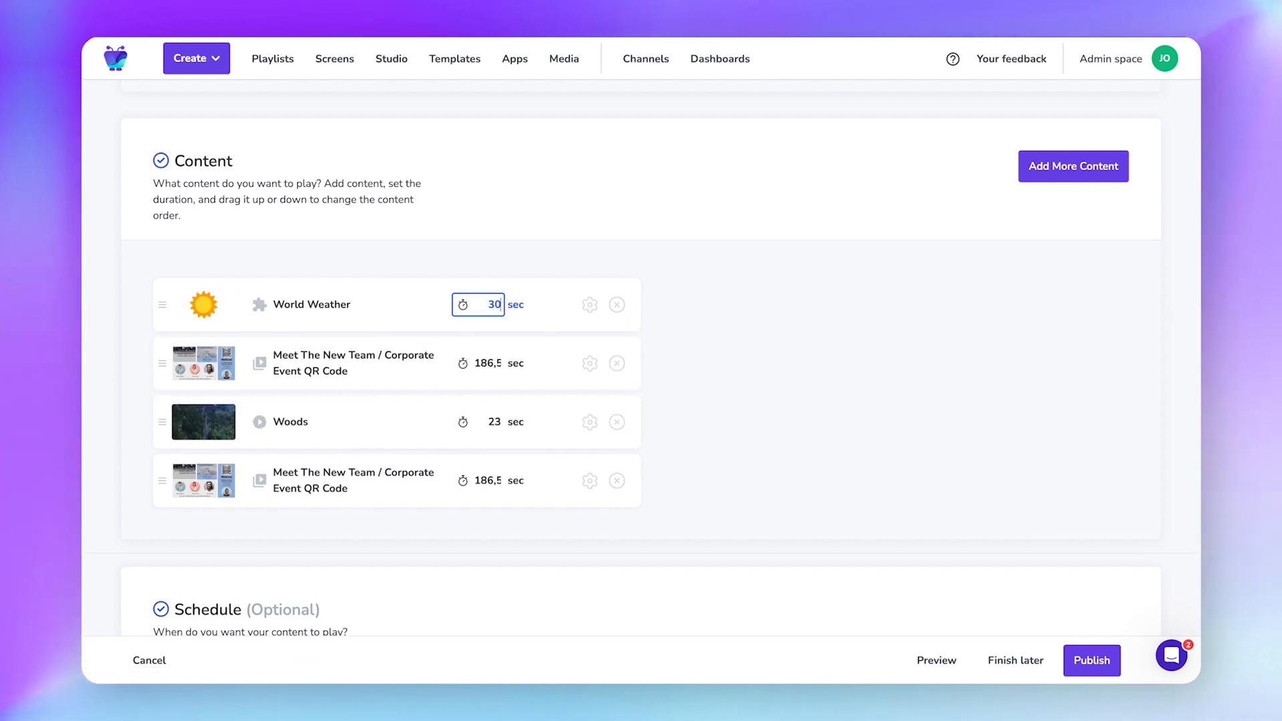
click(590, 304)
scroll(953, 310, down, 6)
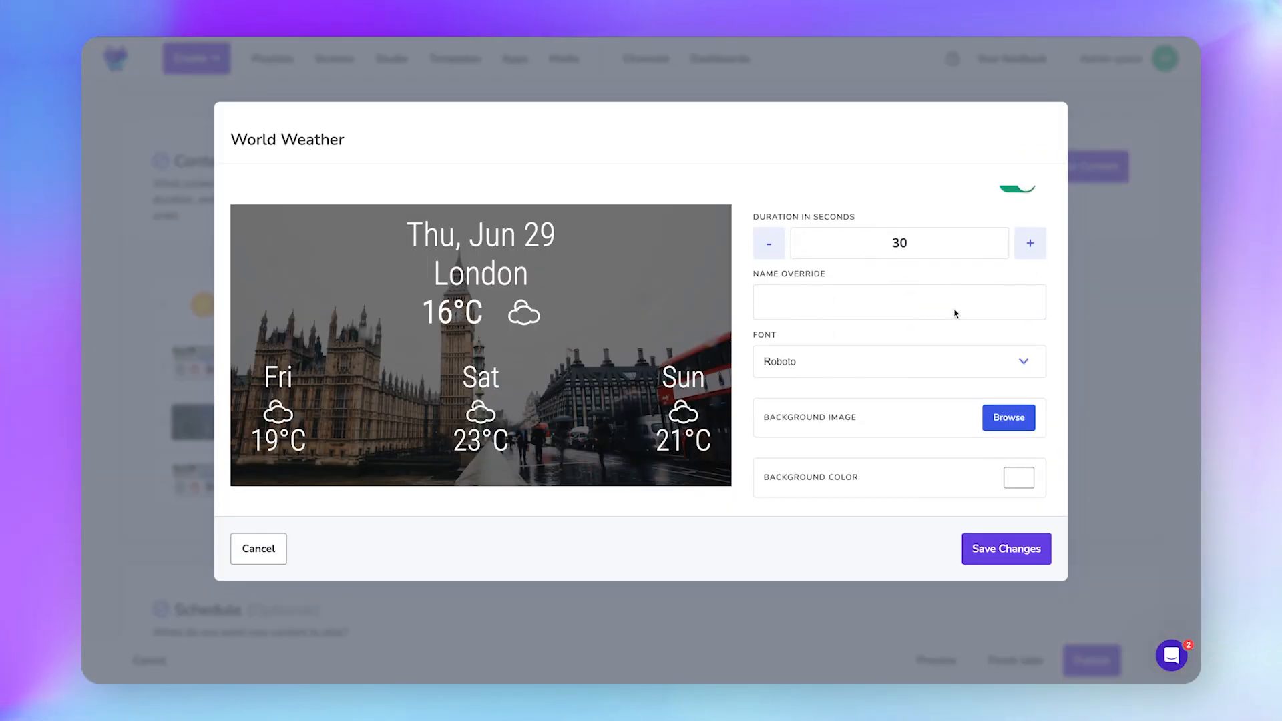
scroll(955, 314, up, 1)
scroll(954, 312, up, 5)
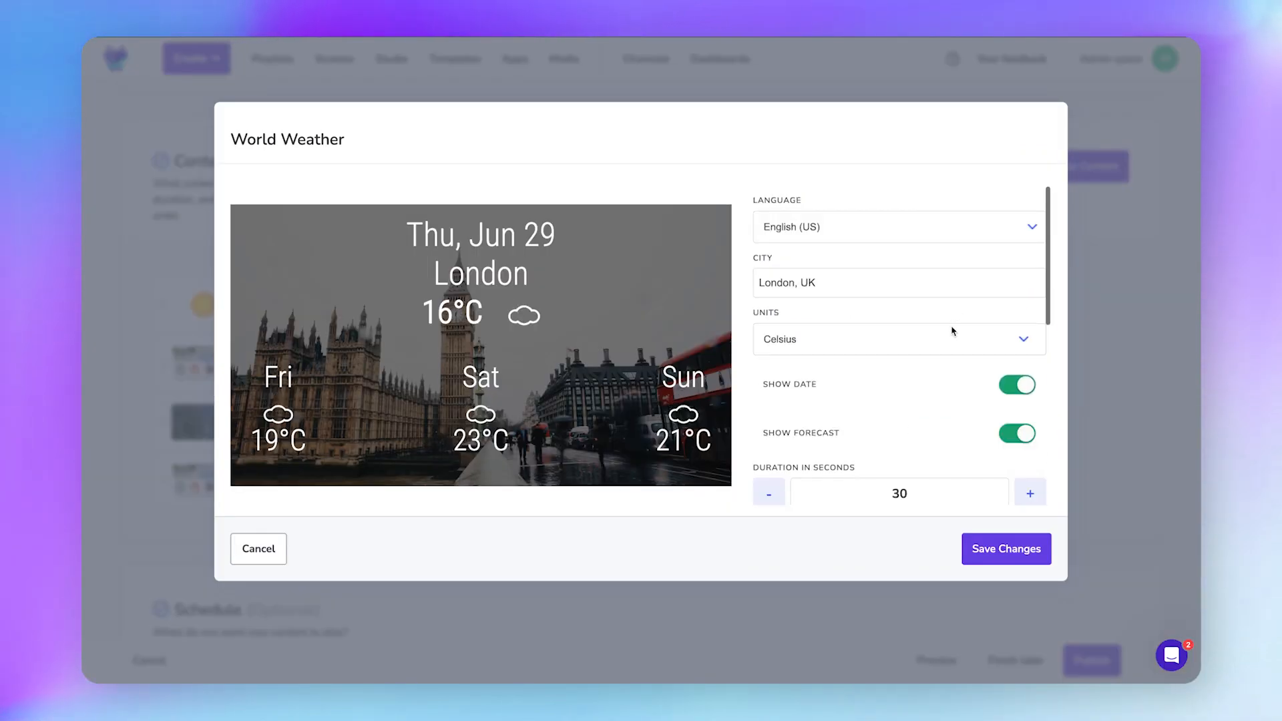
click(995, 551)
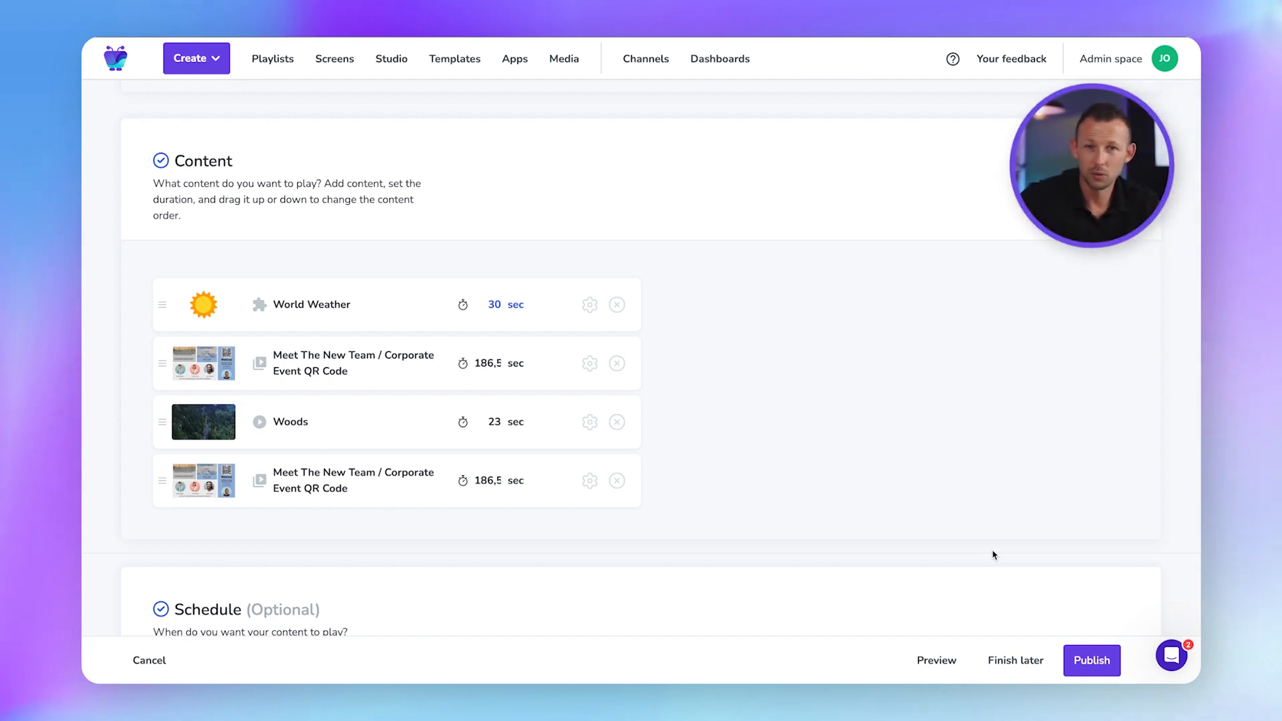
scroll(993, 554, down, 5)
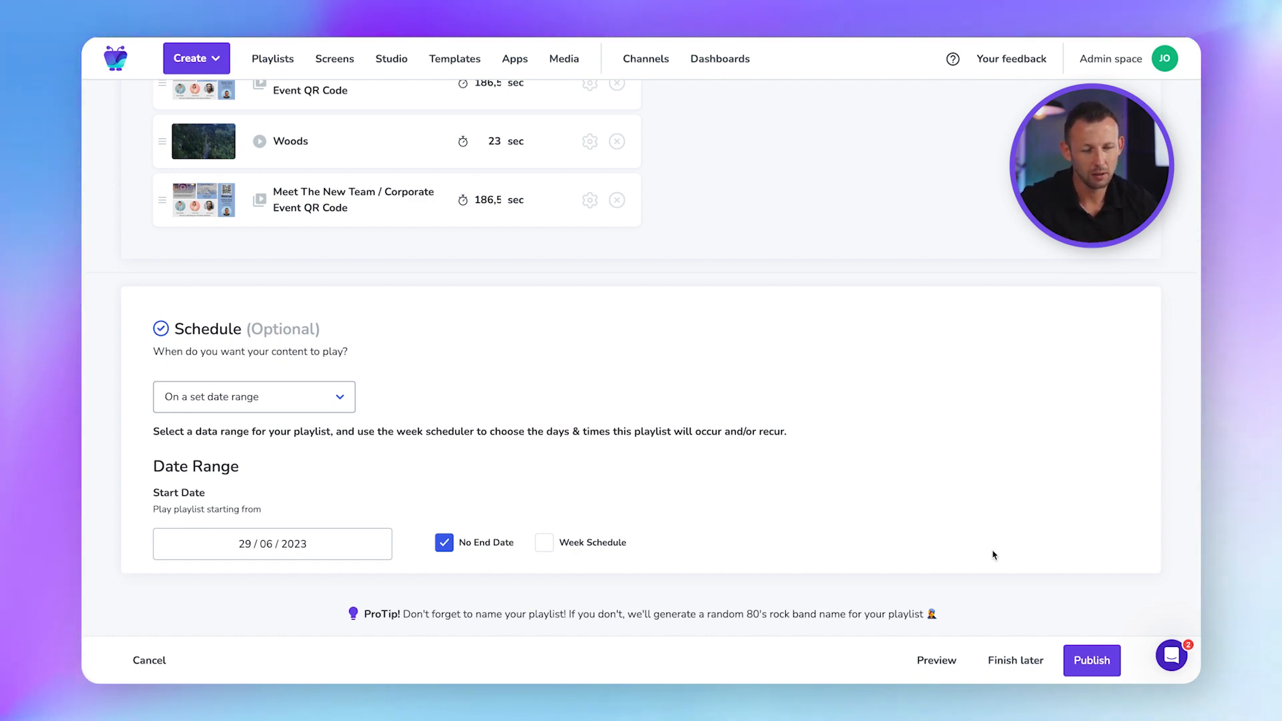
Toggle an end date on for the playlist, then switch back to No End Date.
scroll(993, 555, down, 1)
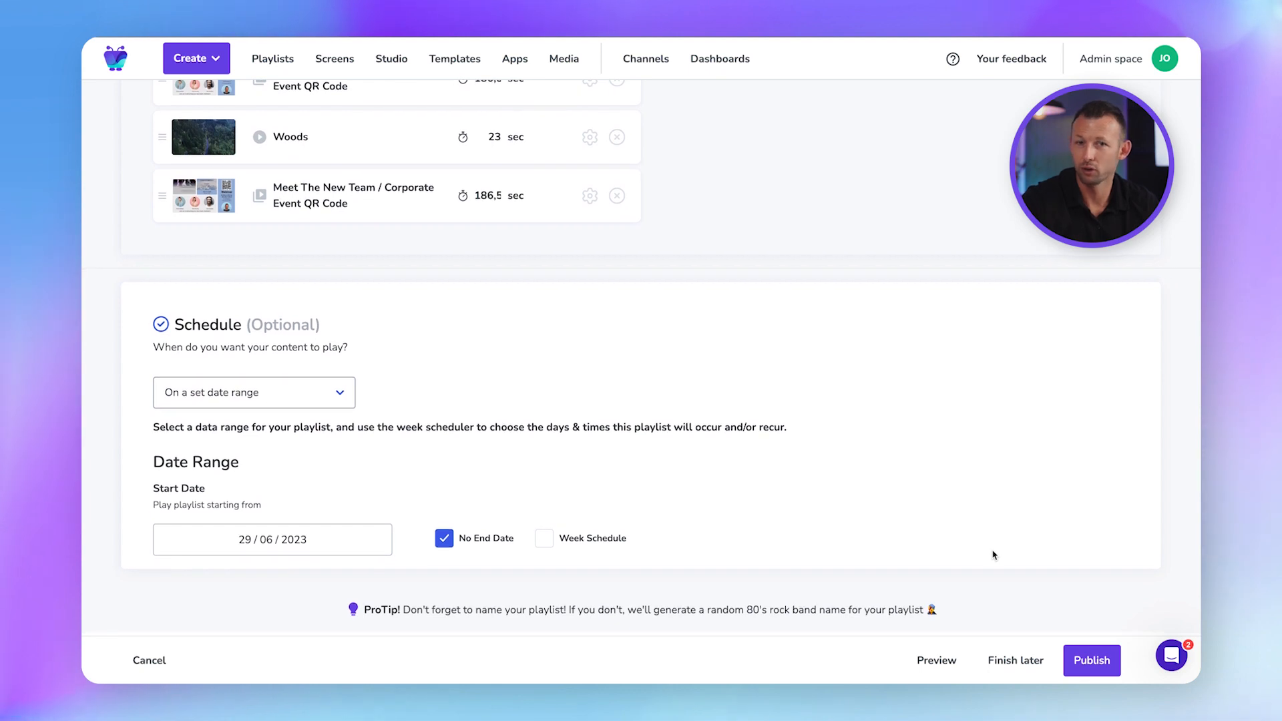
scroll(992, 555, up, 1)
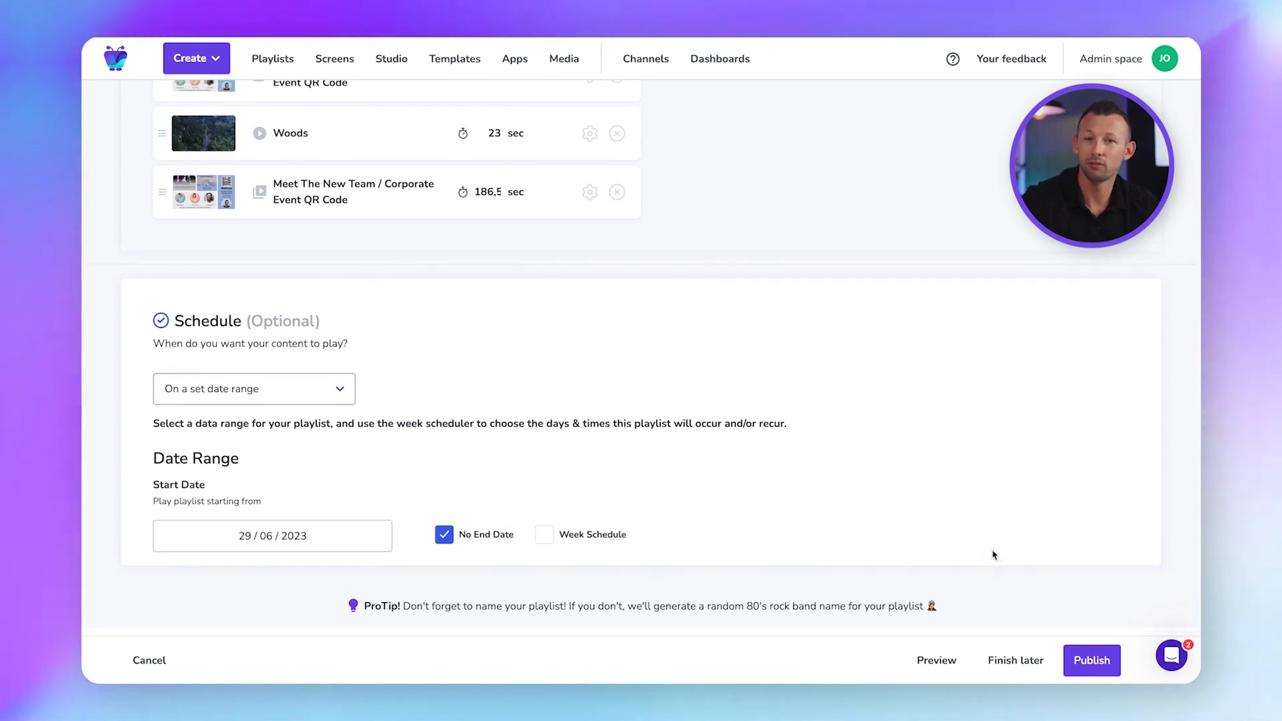
click(447, 546)
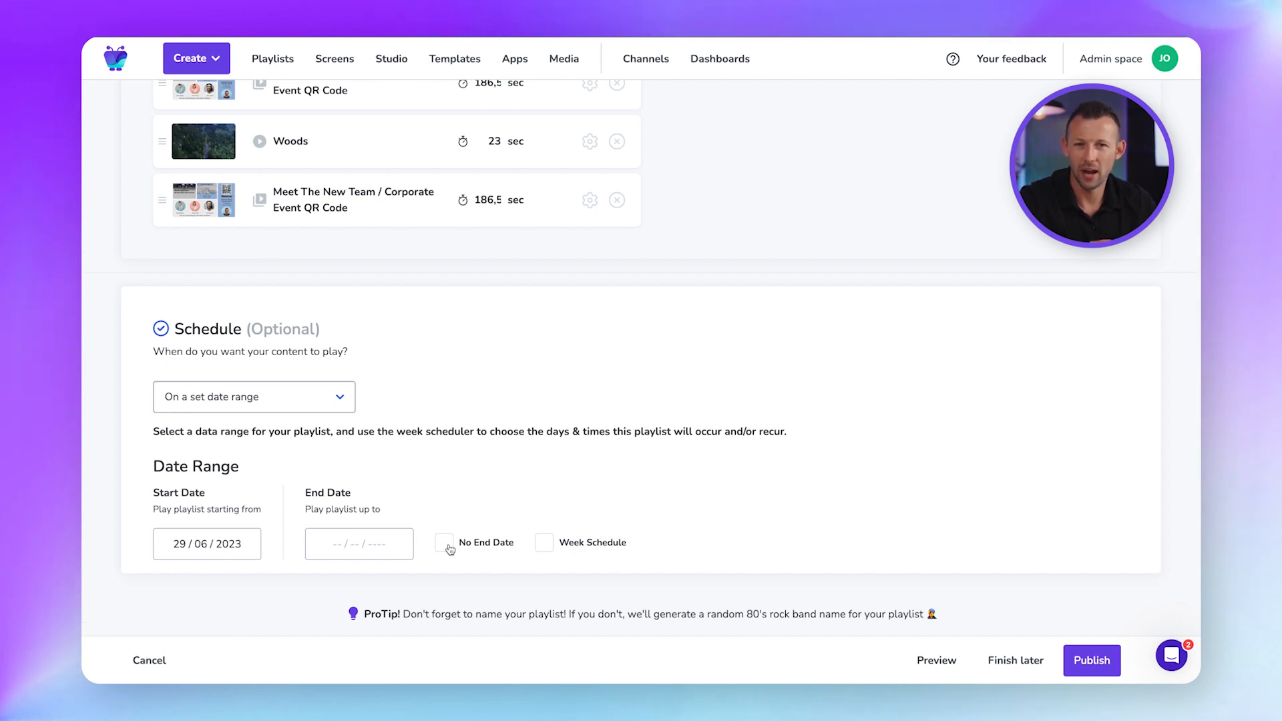
click(448, 546)
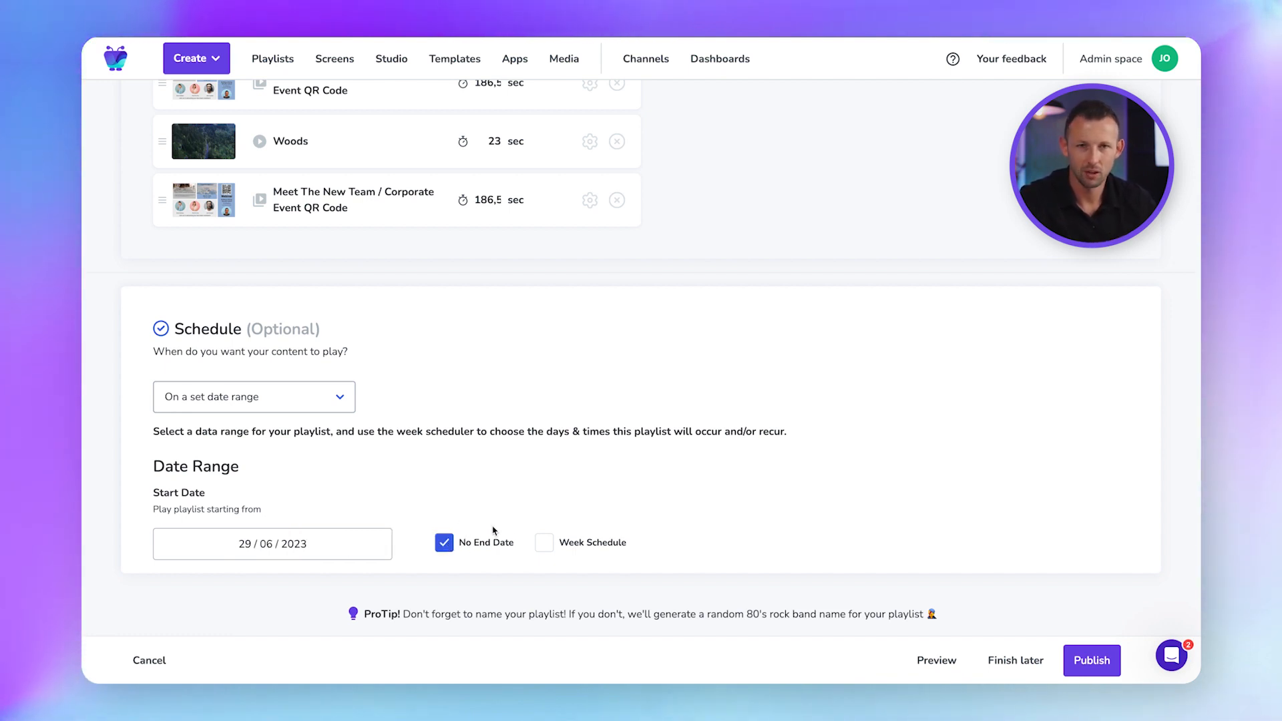
Enable a Week Schedule covering 8:30 AM–1 PM, Monday through Saturday.
click(546, 542)
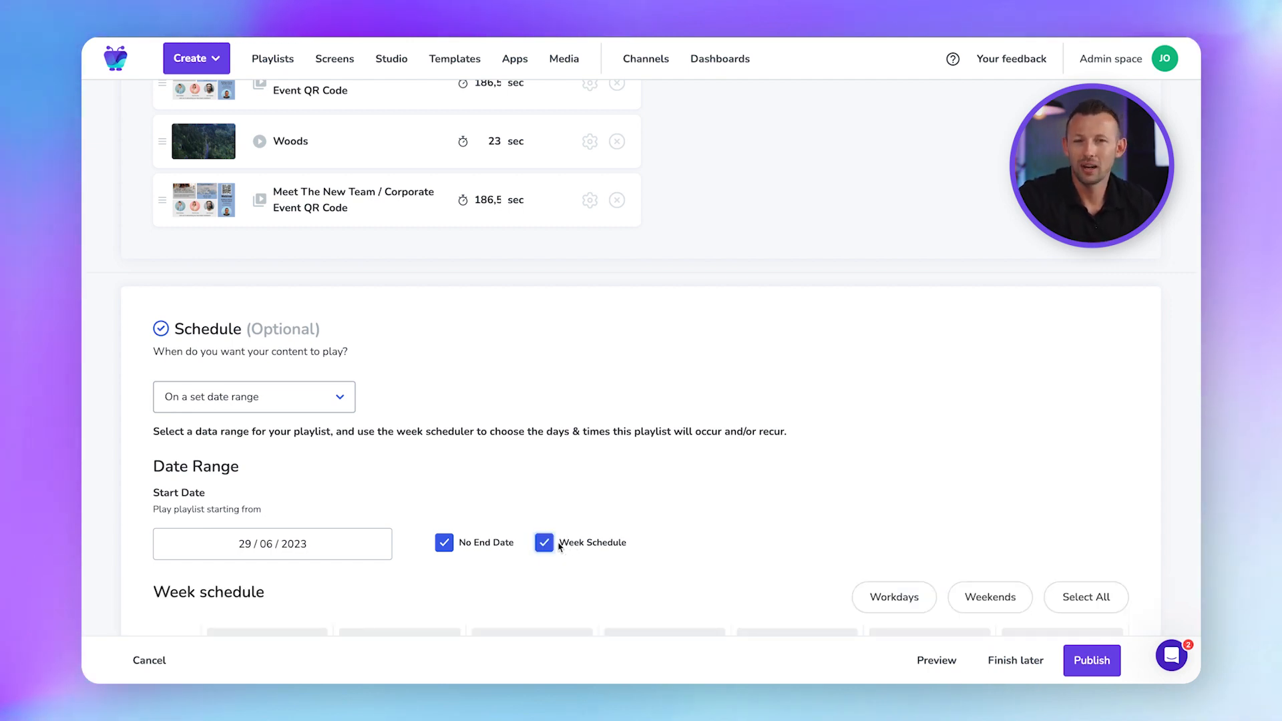
scroll(590, 534, down, 1)
scroll(590, 534, down, 4)
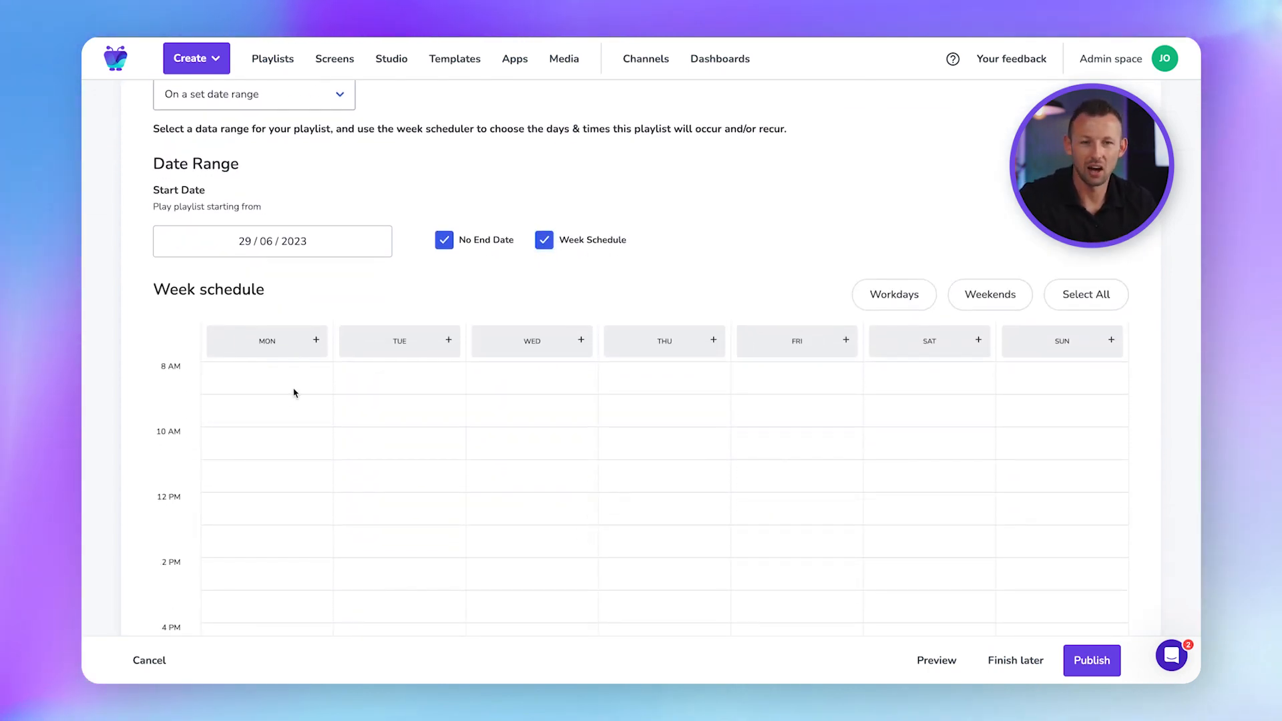
drag(294, 392, 938, 514)
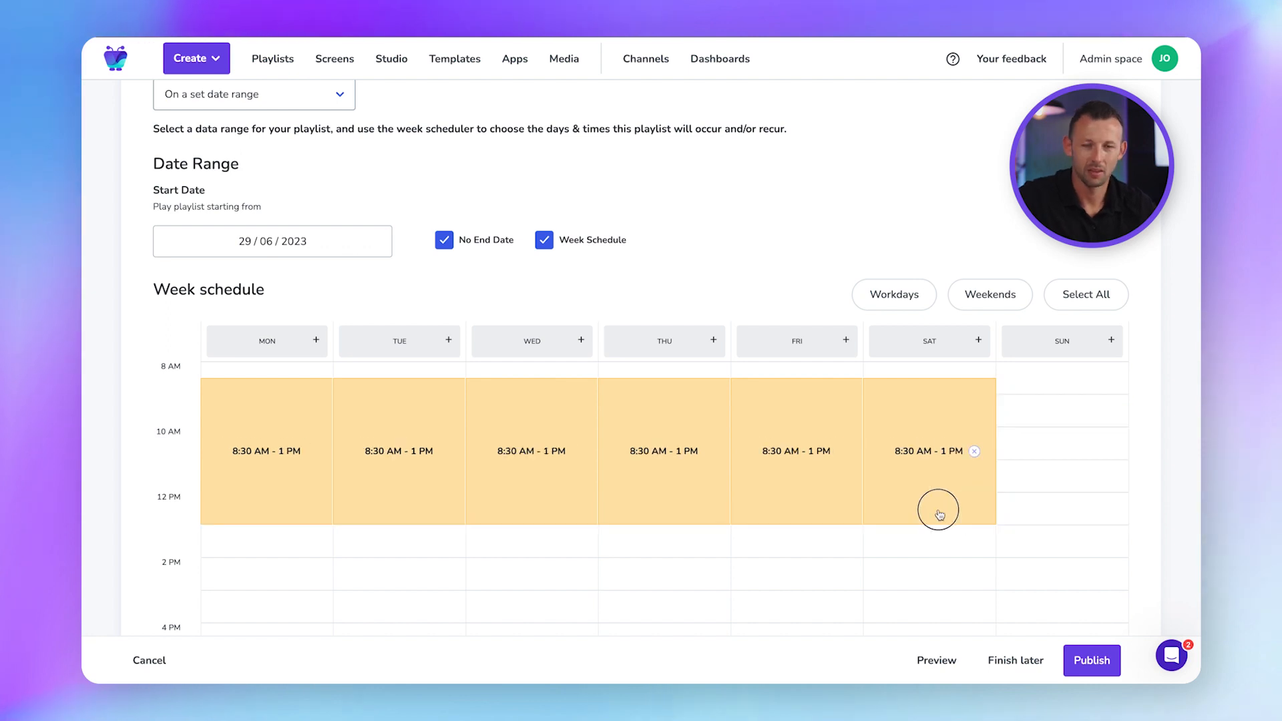
Set the playlist to play as a priority takeover.
scroll(758, 611, up, 3)
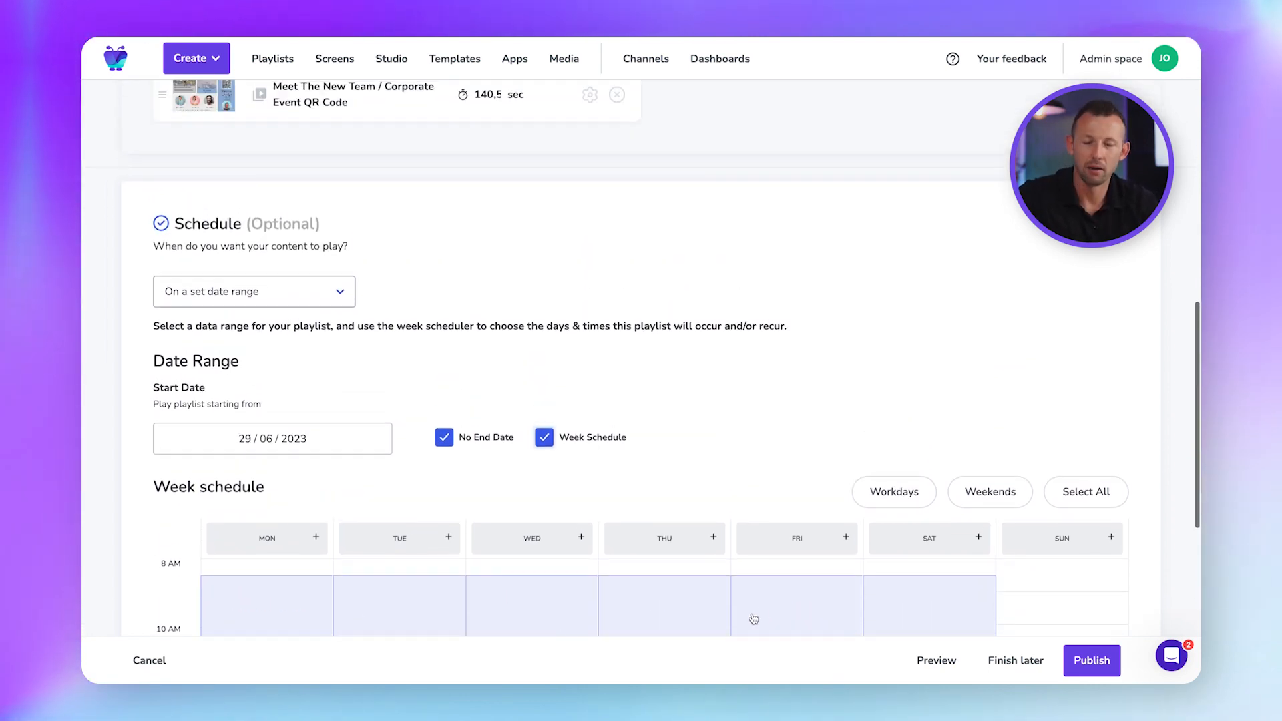
click(341, 298)
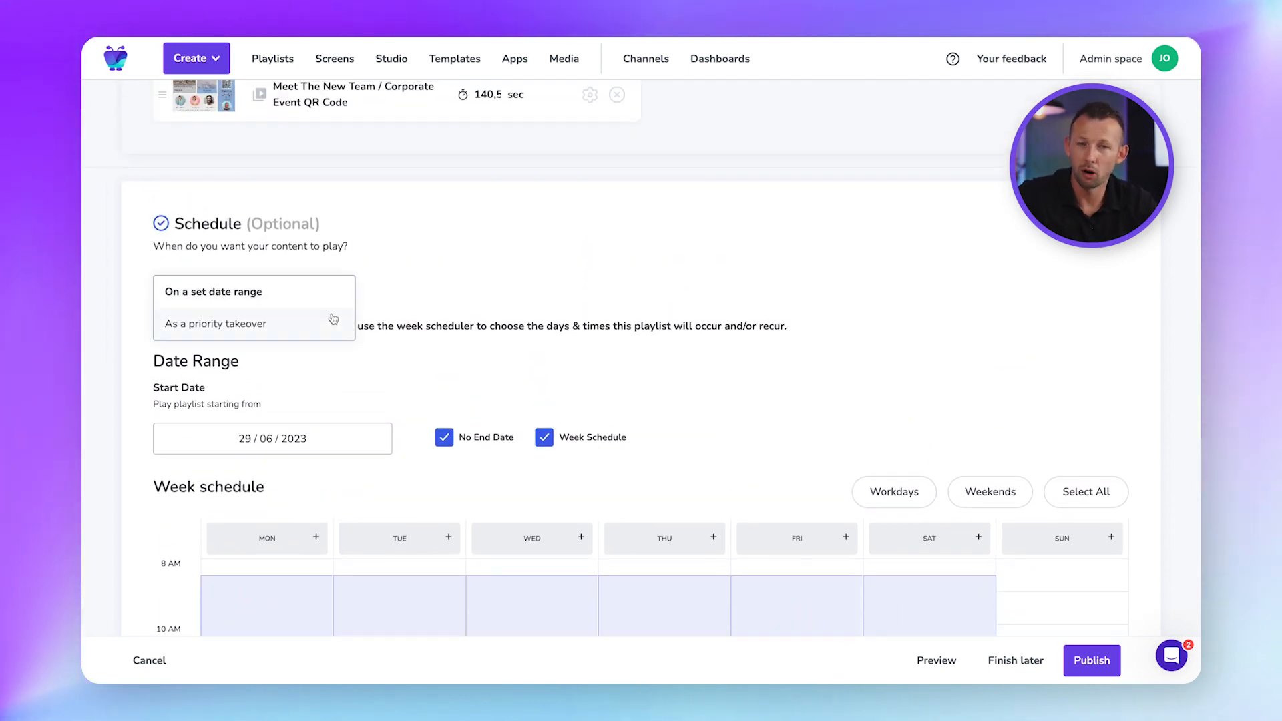
click(333, 319)
scroll(291, 265, down, 1)
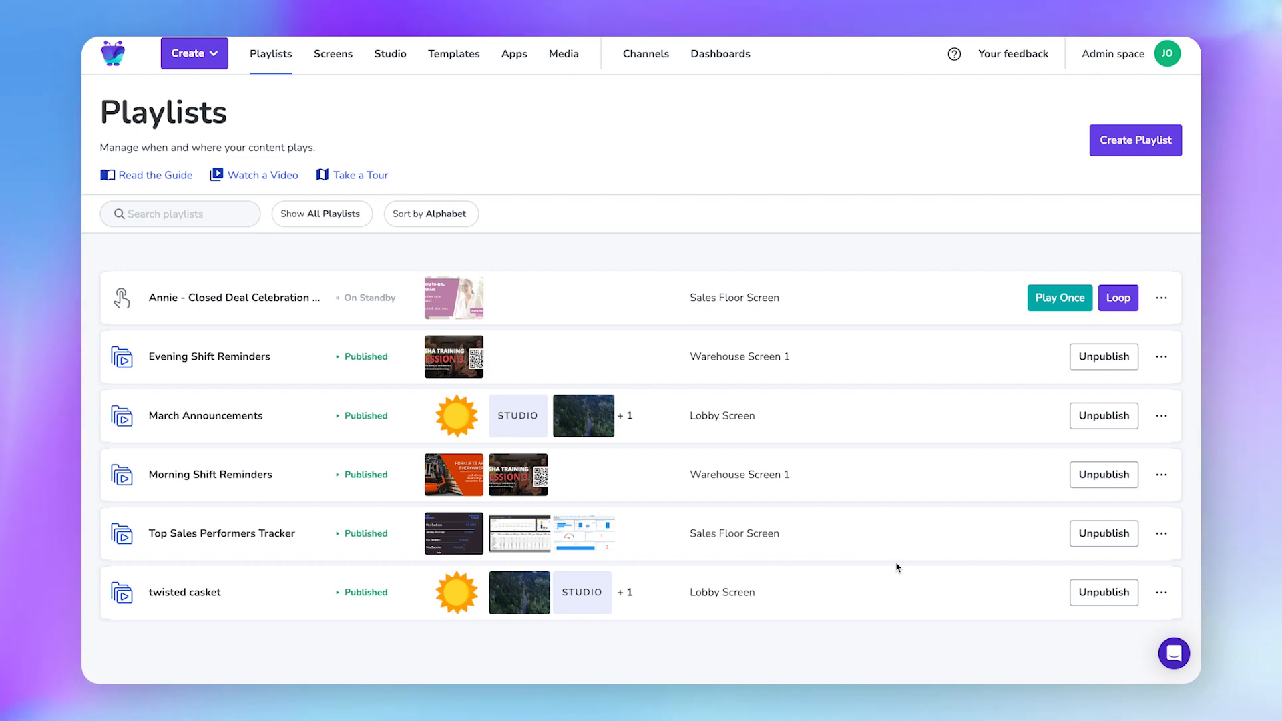
Preview the playlist's second slide with the Woods forest-road video, then publish it to Lobby Screen.
mouse_move(447, 306)
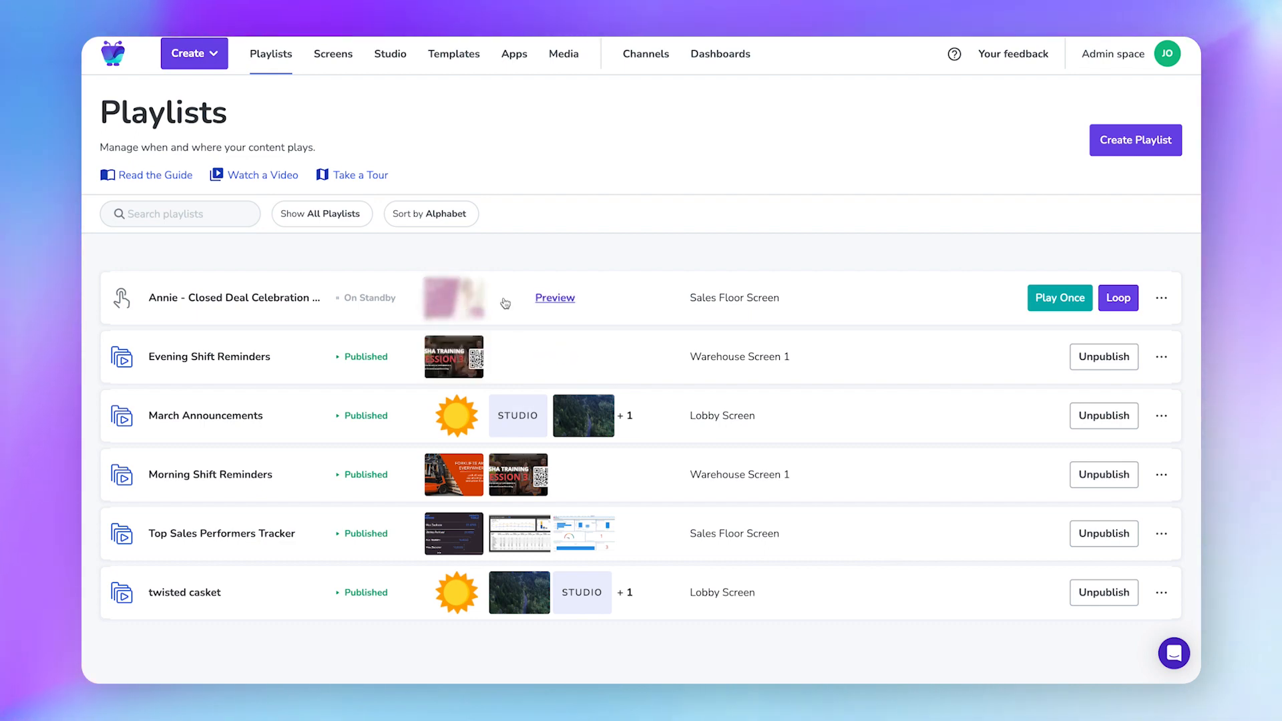
click(546, 297)
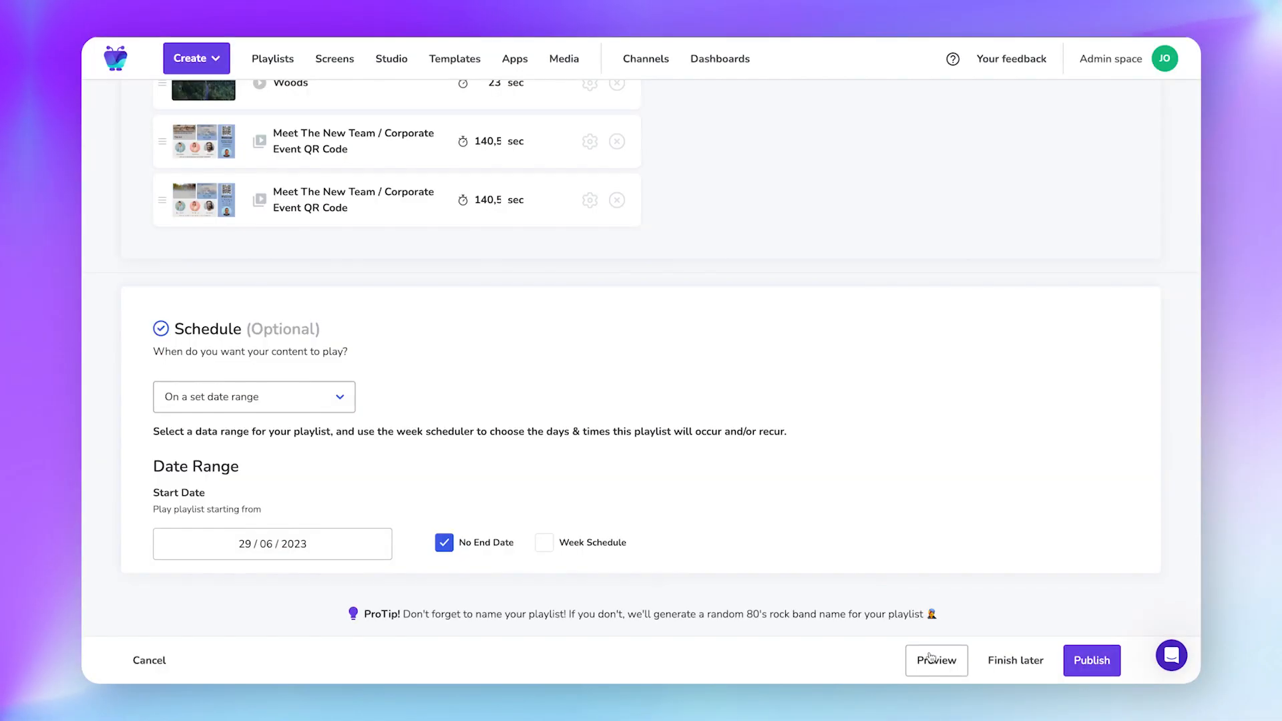
click(936, 660)
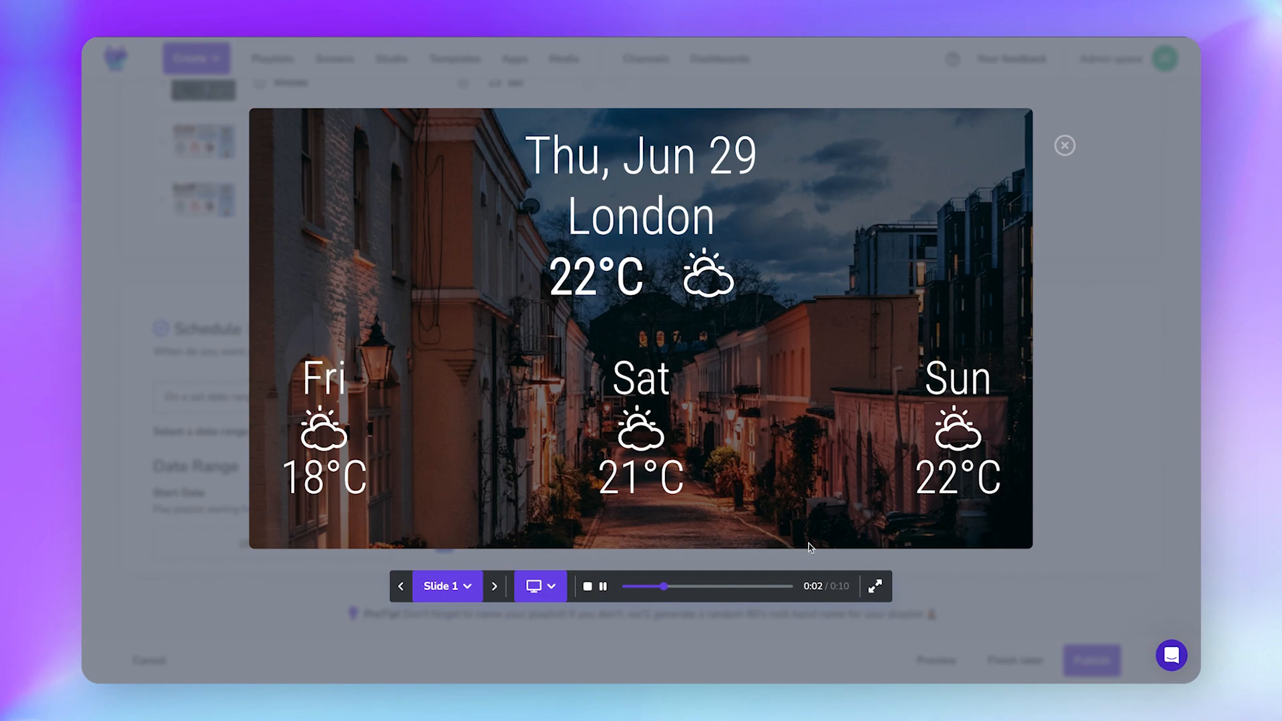
click(447, 585)
click(462, 565)
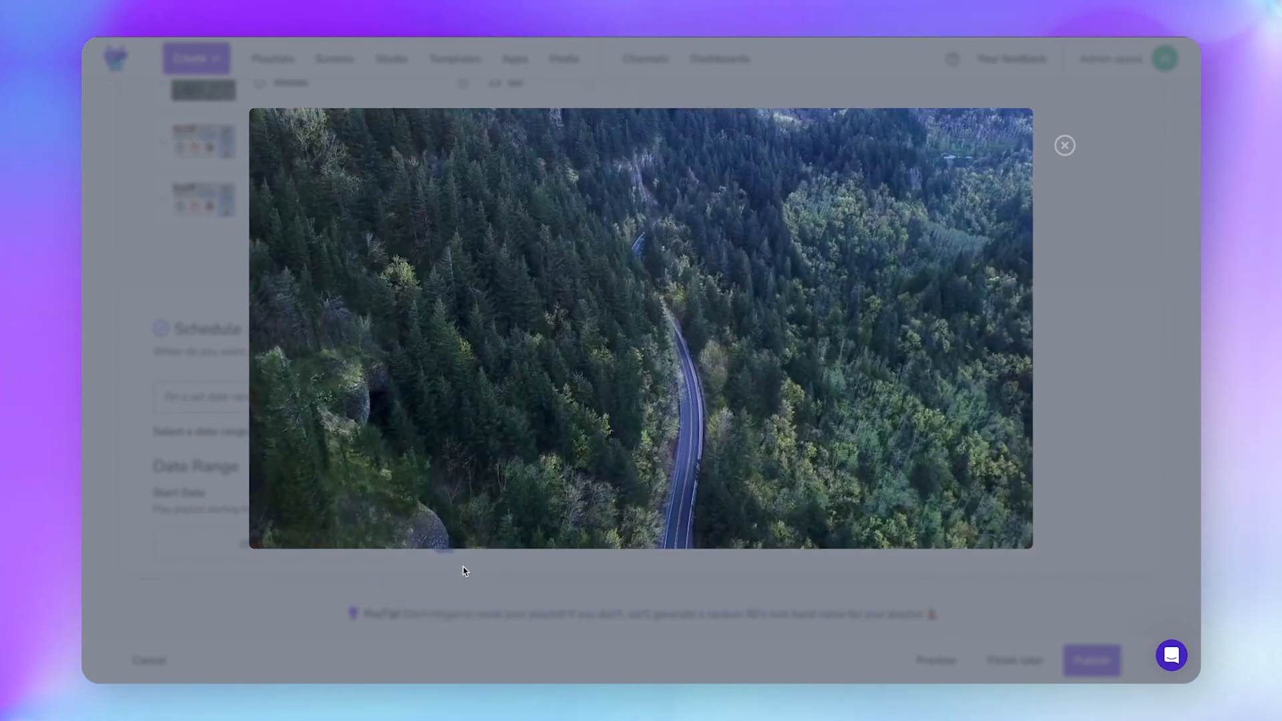
click(1064, 145)
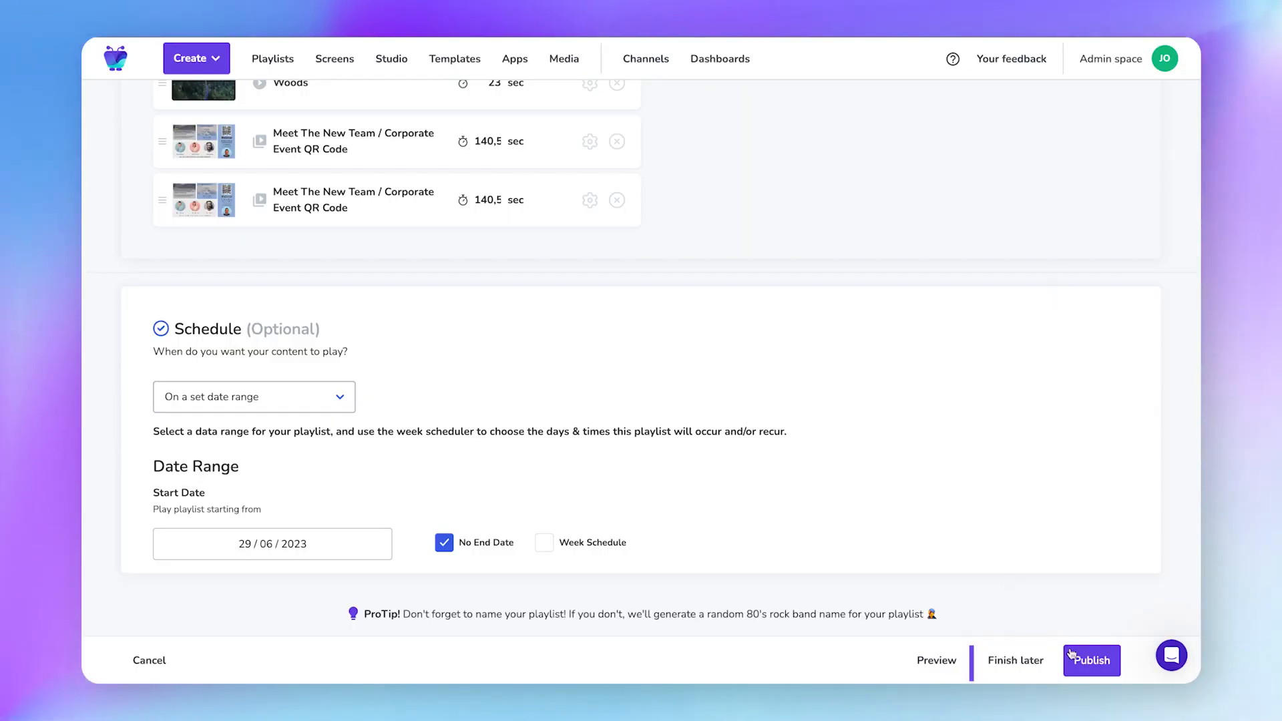
click(1093, 660)
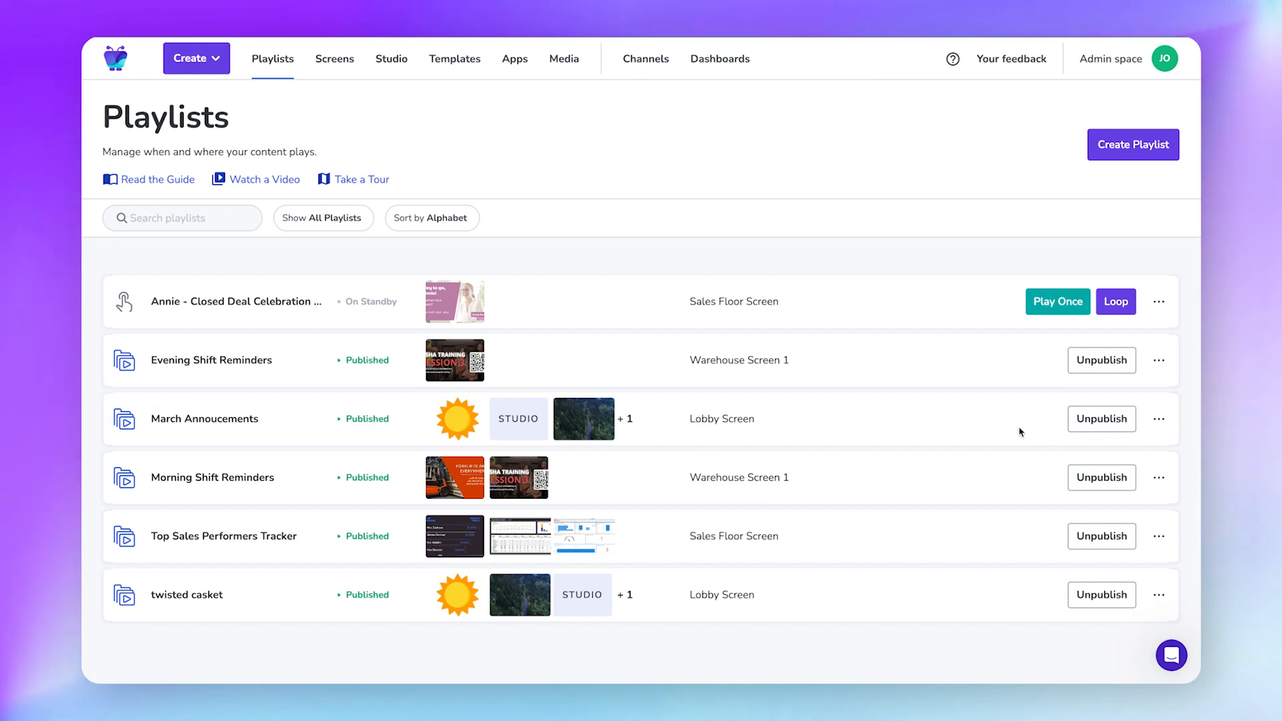
Open and close the March Annoucements options menu, then go to the Dashboards page.
click(1094, 431)
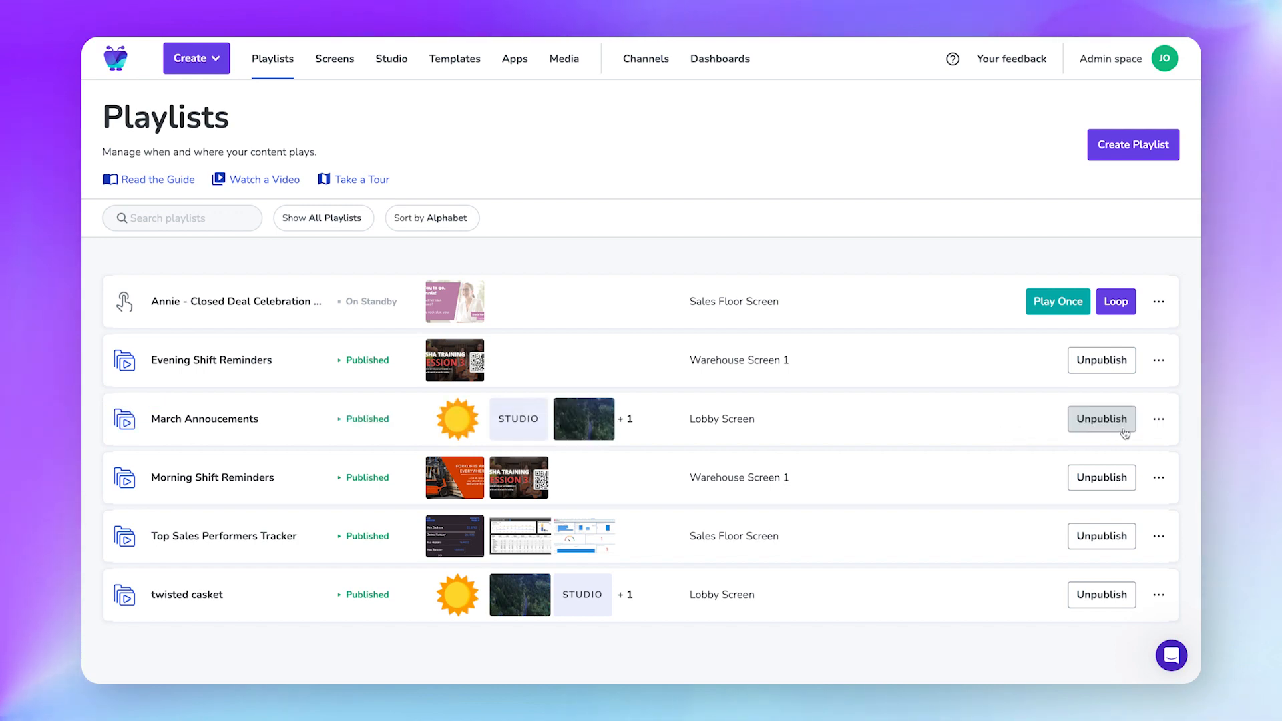
click(1157, 421)
click(1157, 420)
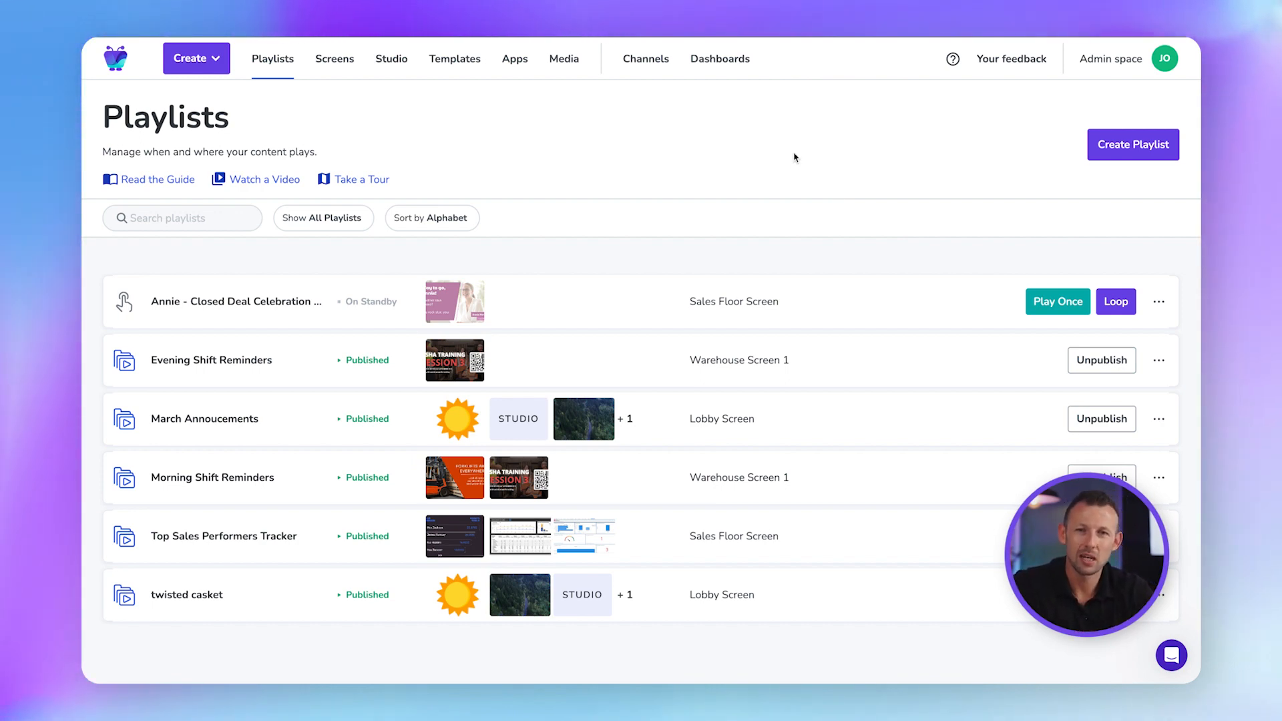
click(727, 67)
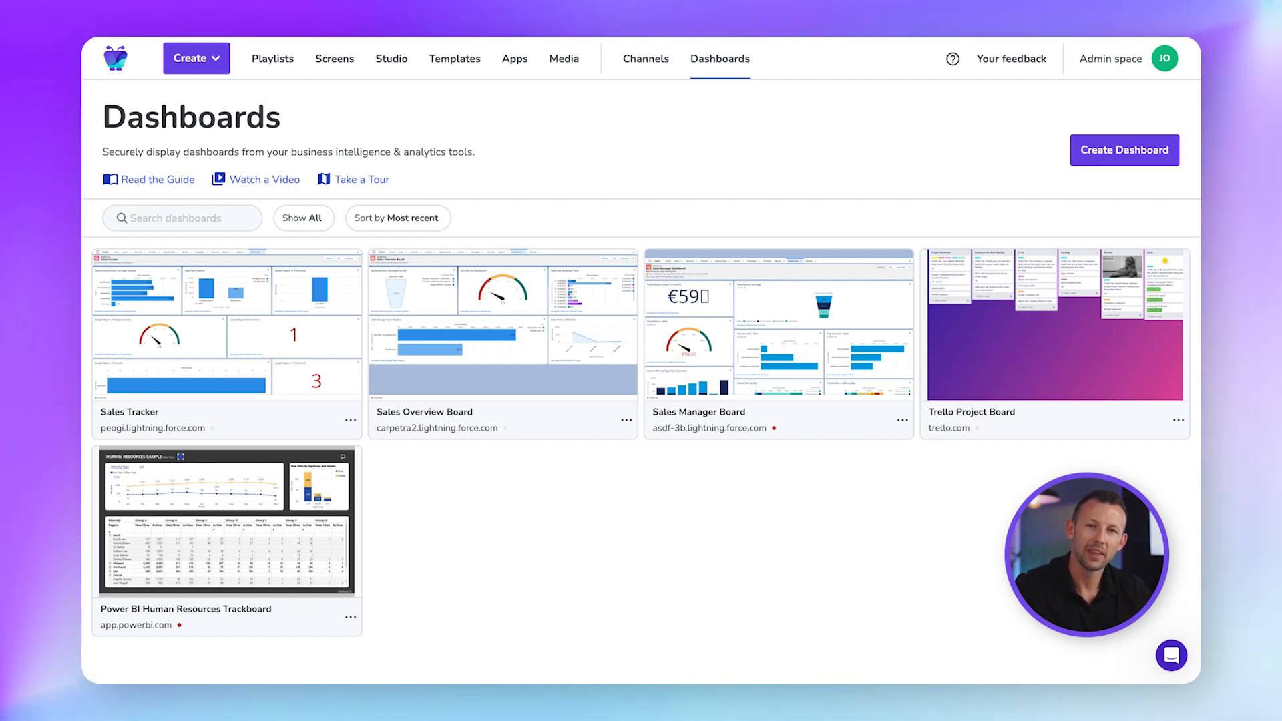
Start a new dashboard from the pasted dashboard URL and open the Fugo Dashboard Recorder store page.
click(1111, 163)
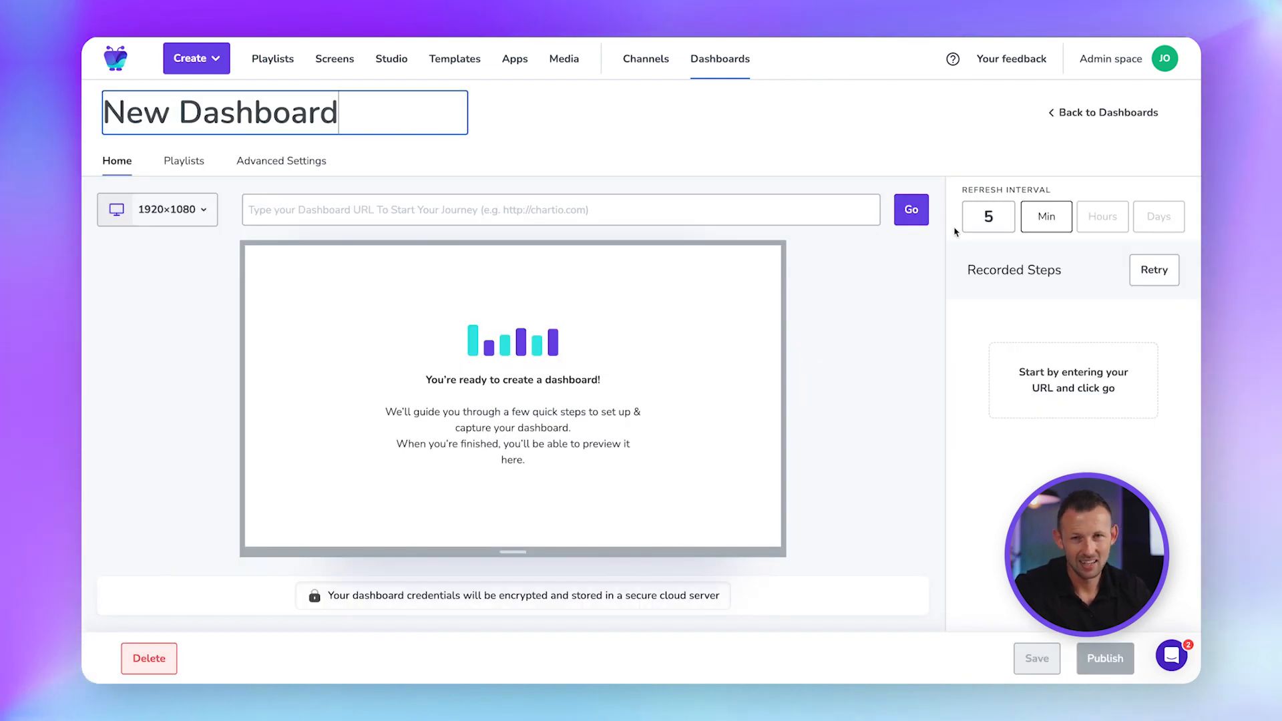
click(373, 202)
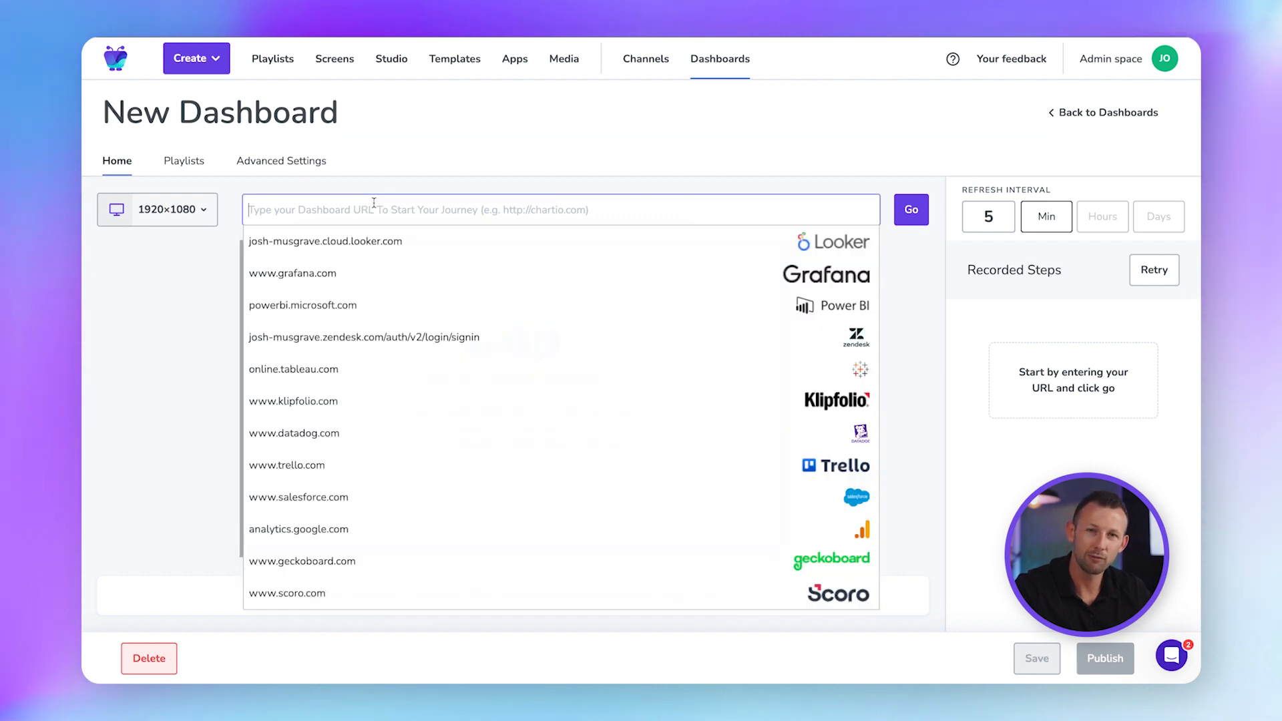
key(ctrl+v)
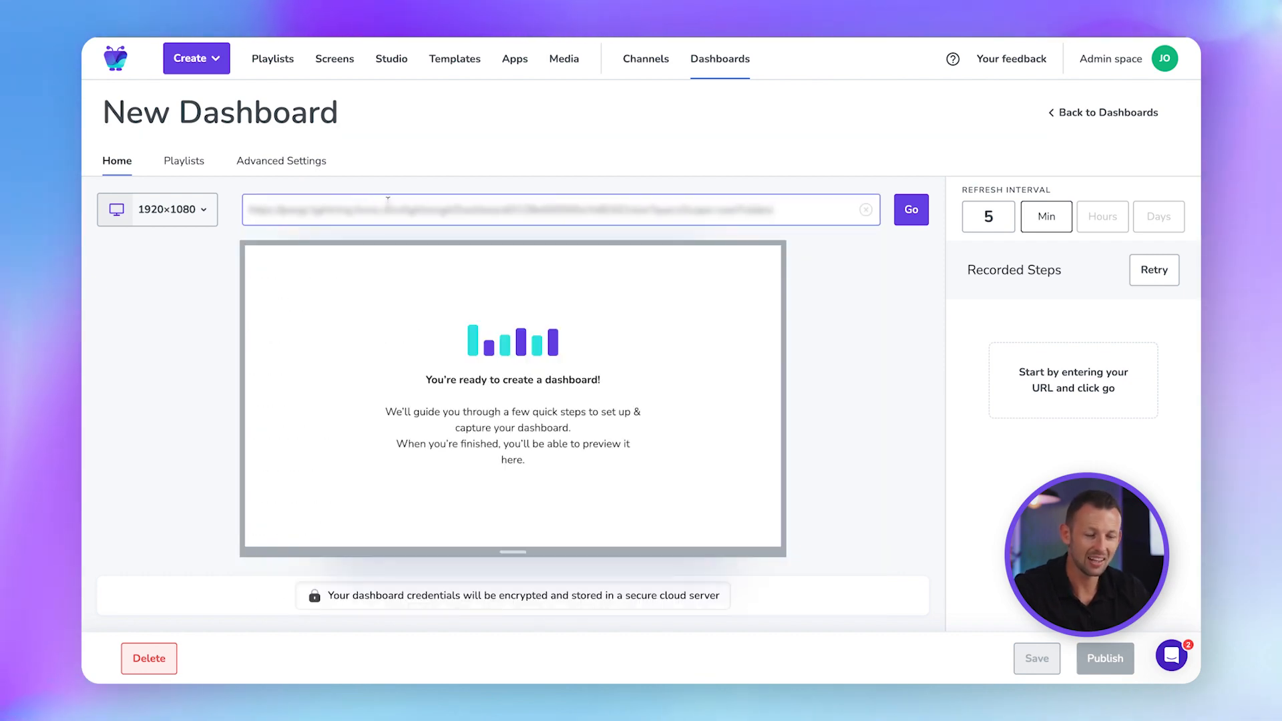
click(916, 223)
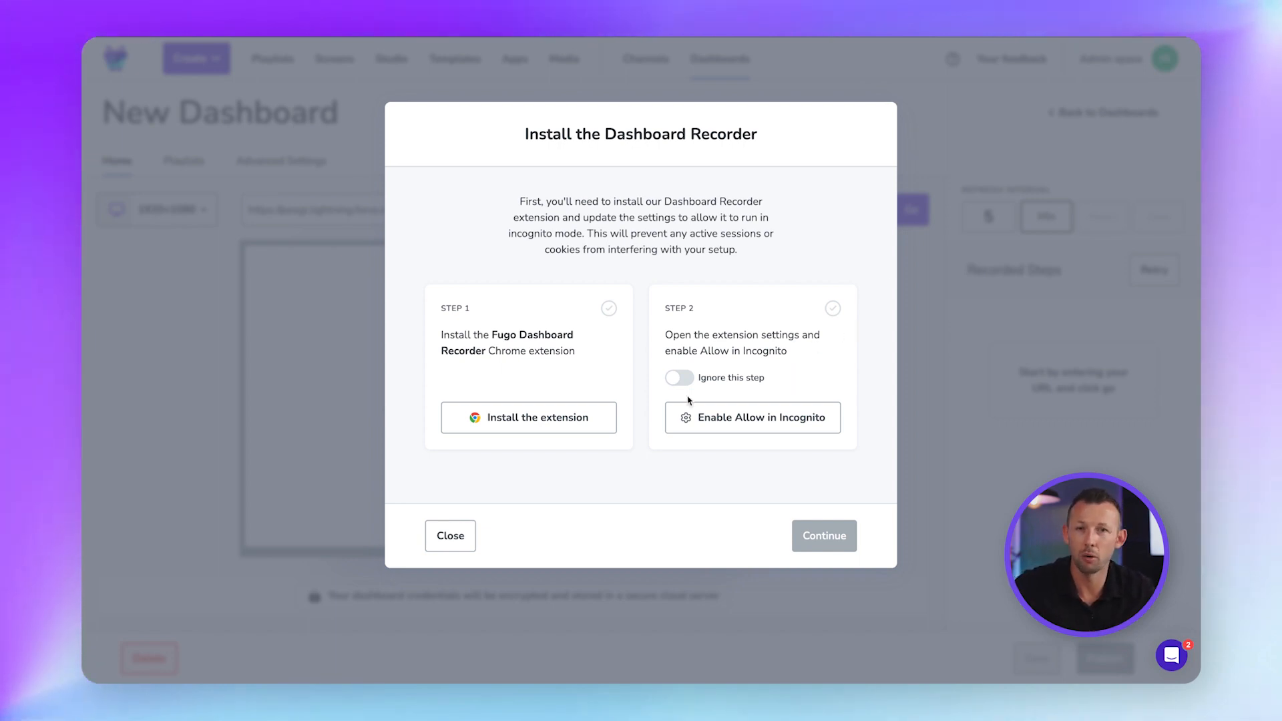
click(531, 418)
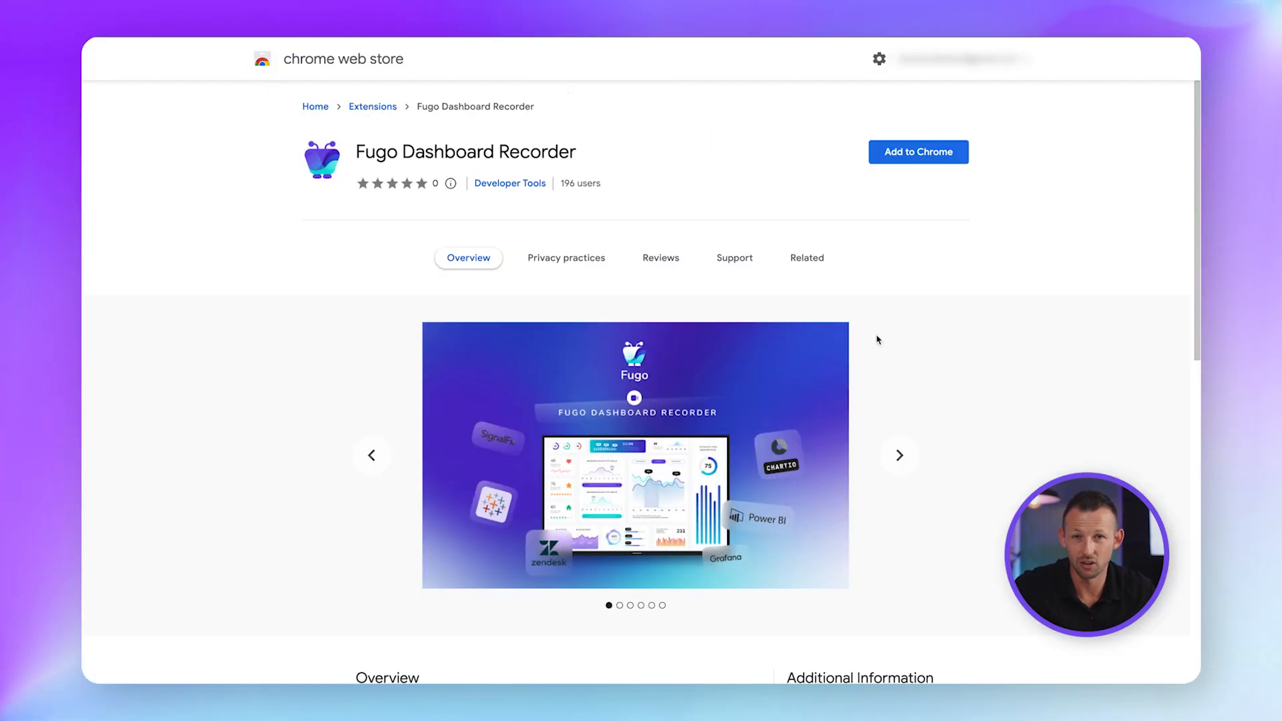
Add the Fugo Dashboard Recorder extension to Chrome and confirm the install.
click(937, 155)
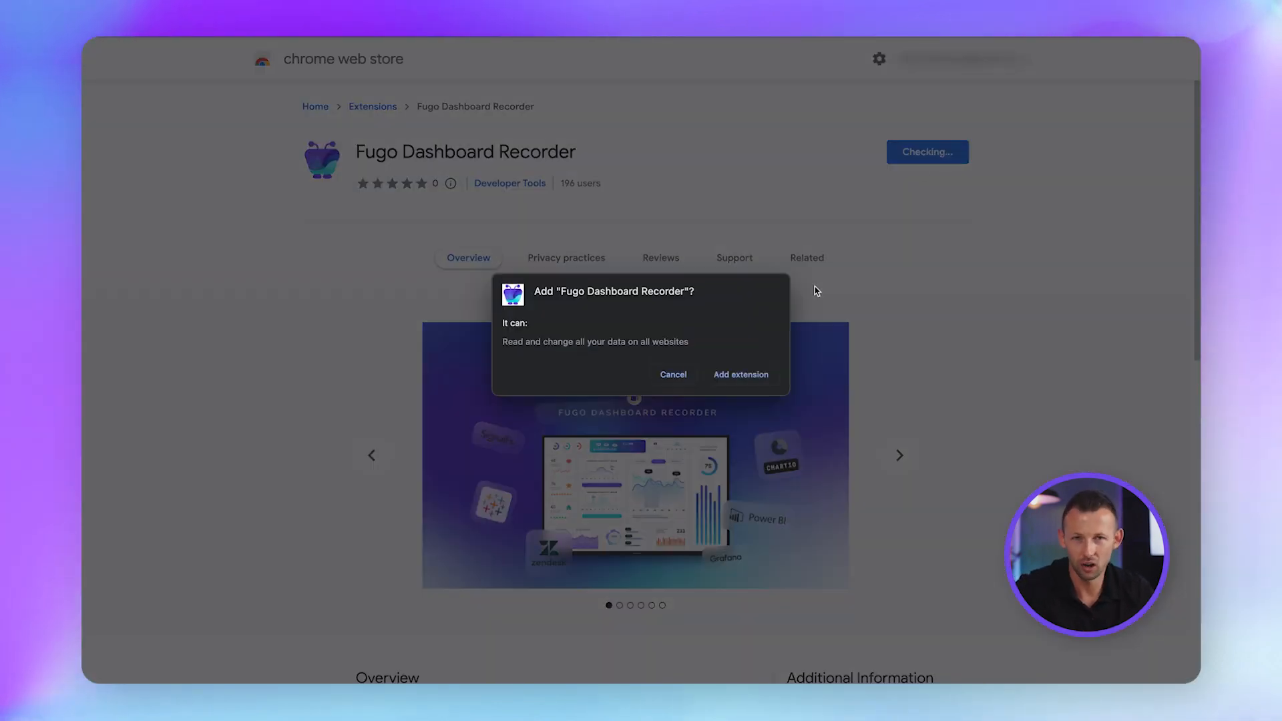
click(755, 378)
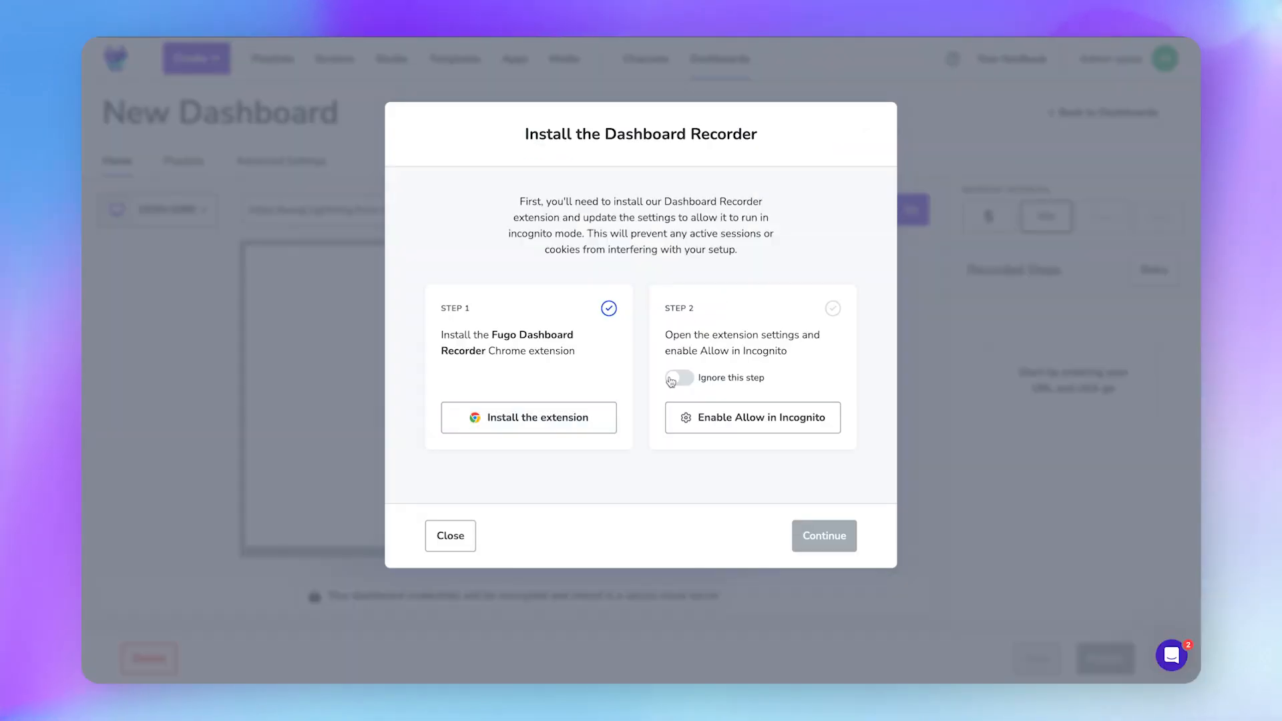
Skip the Step 2 incognito permission and continue to recording on the Salesforce login page.
click(673, 379)
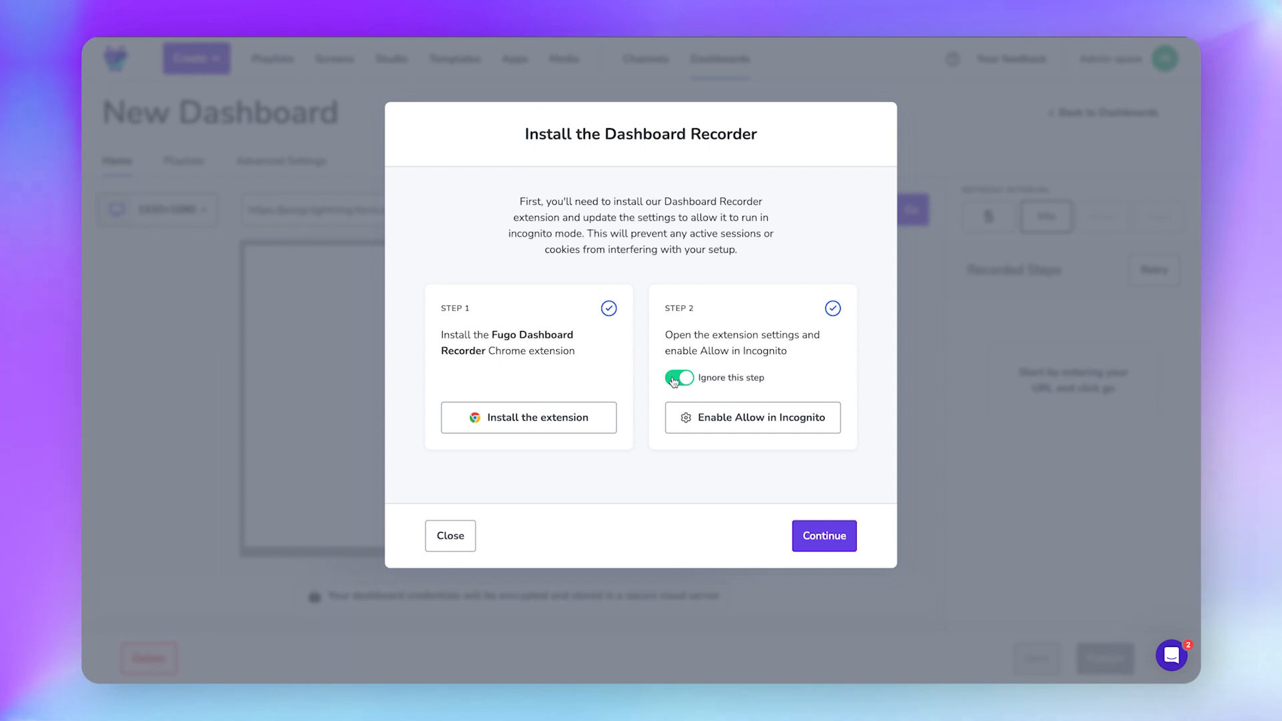
click(814, 531)
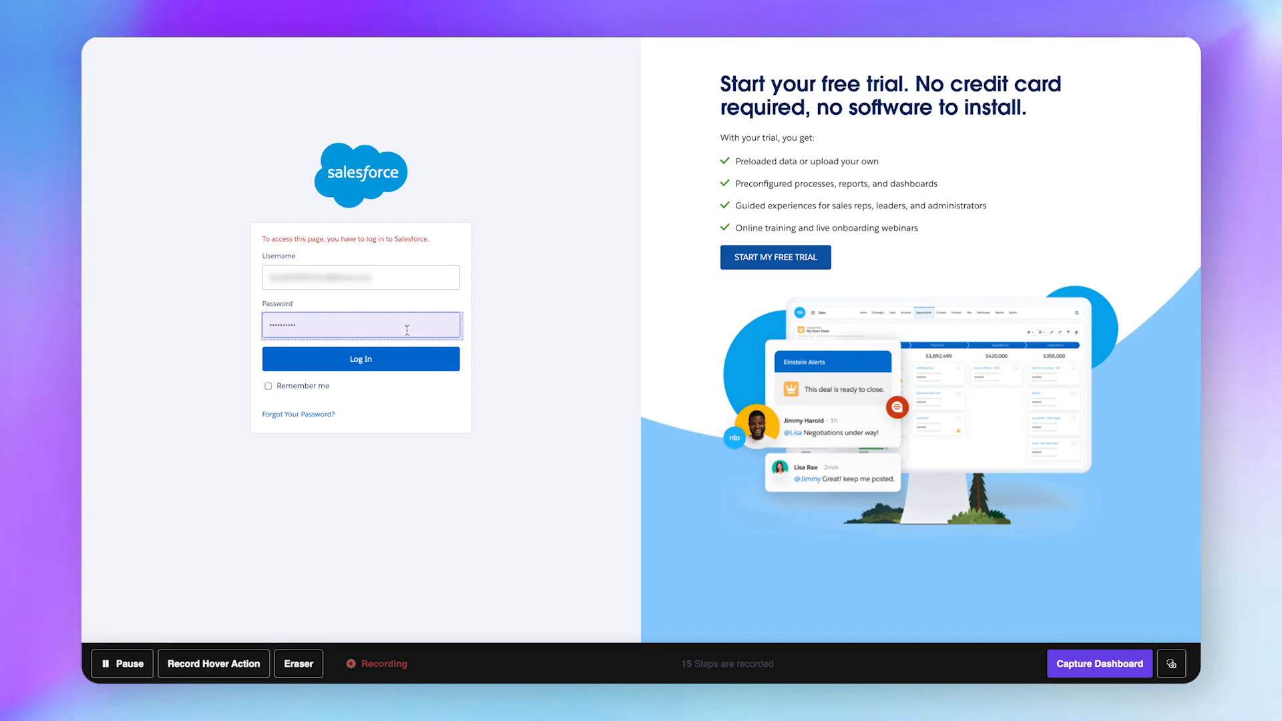
Log in to Salesforce and scroll through the loaded Sales Tracker dashboard in the recorder.
click(386, 369)
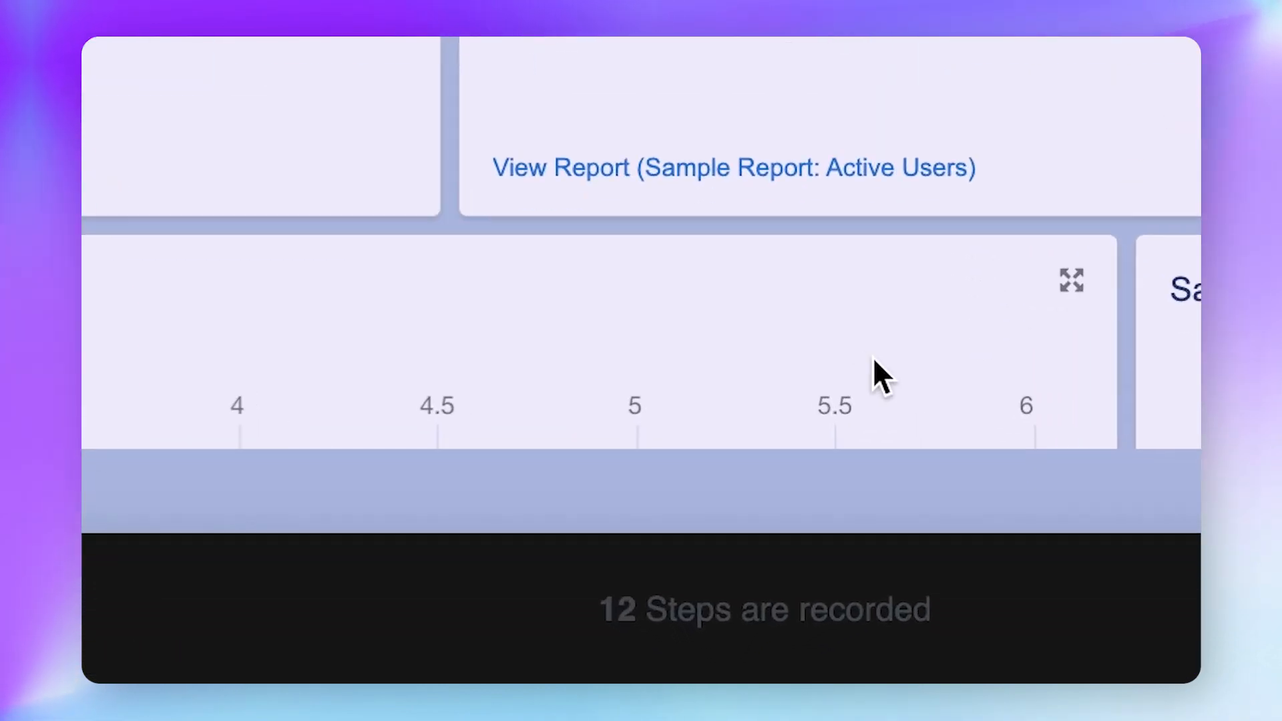
scroll(641, 243, down, 4)
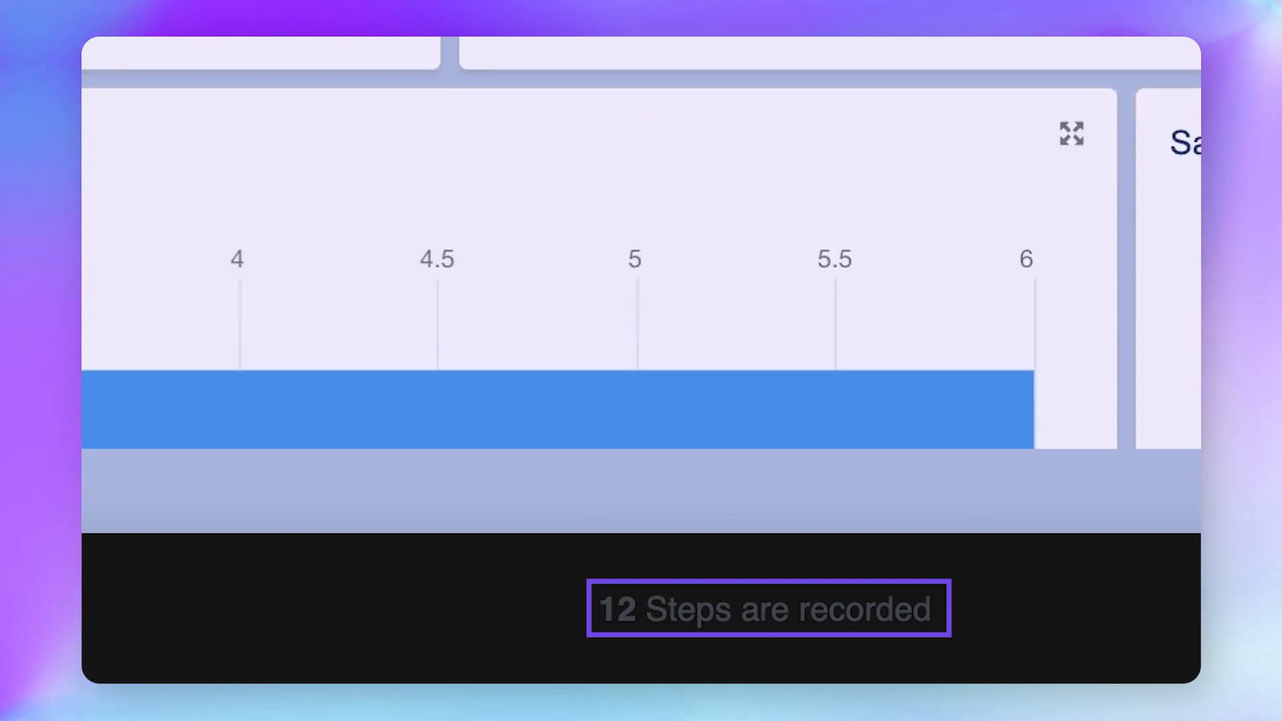
scroll(641, 242, up, 4)
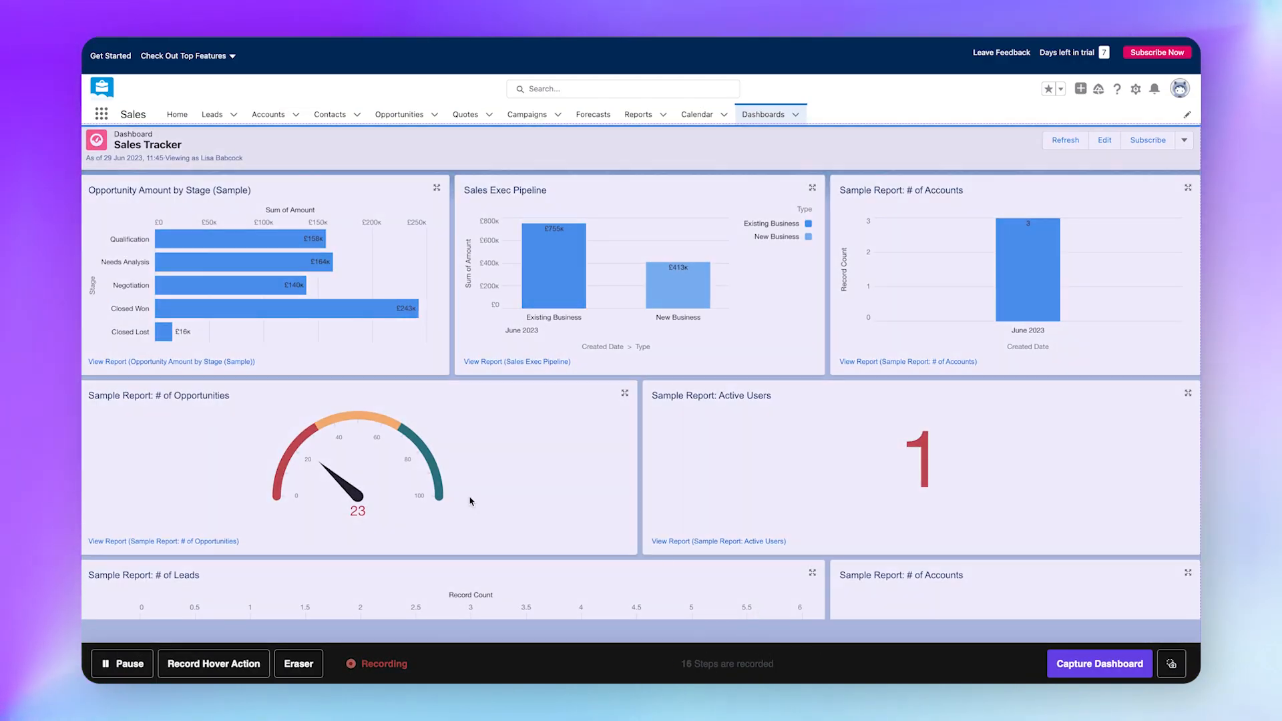
click(469, 498)
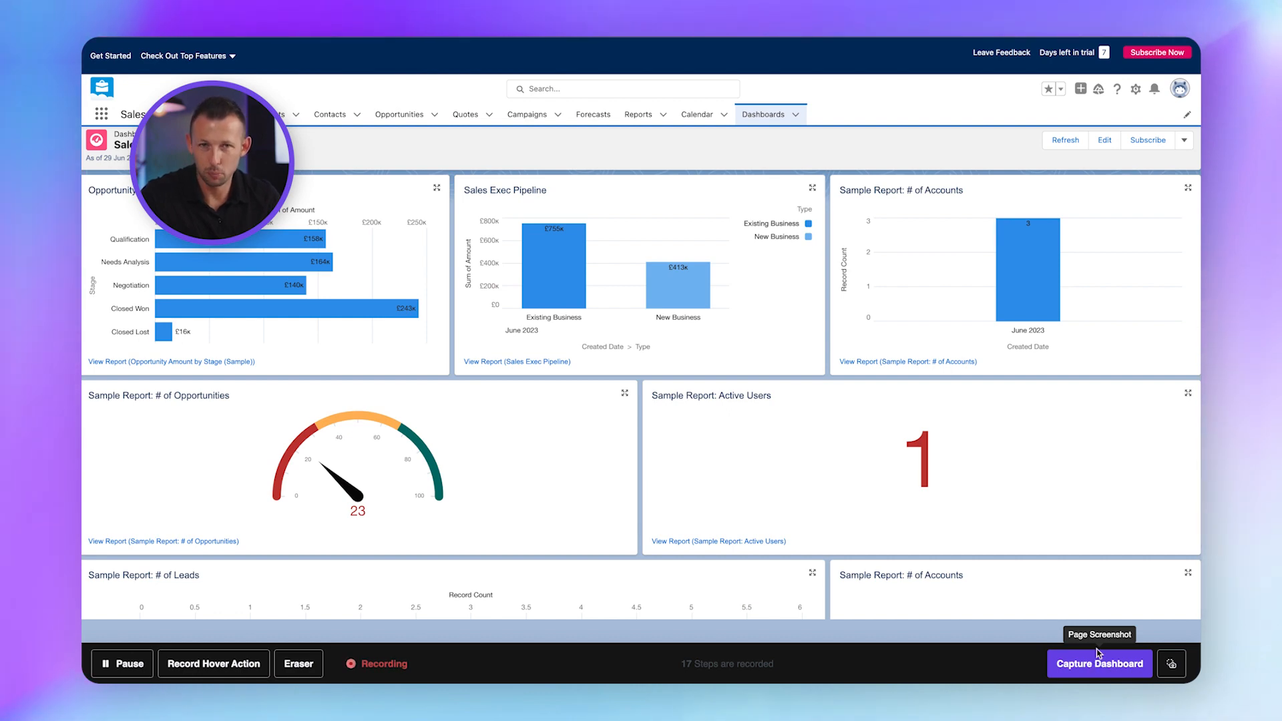
Begin capturing the Sales Tracker dashboard page and scroll through it.
click(1099, 665)
scroll(1073, 336, down, 1)
scroll(1073, 336, down, 1)
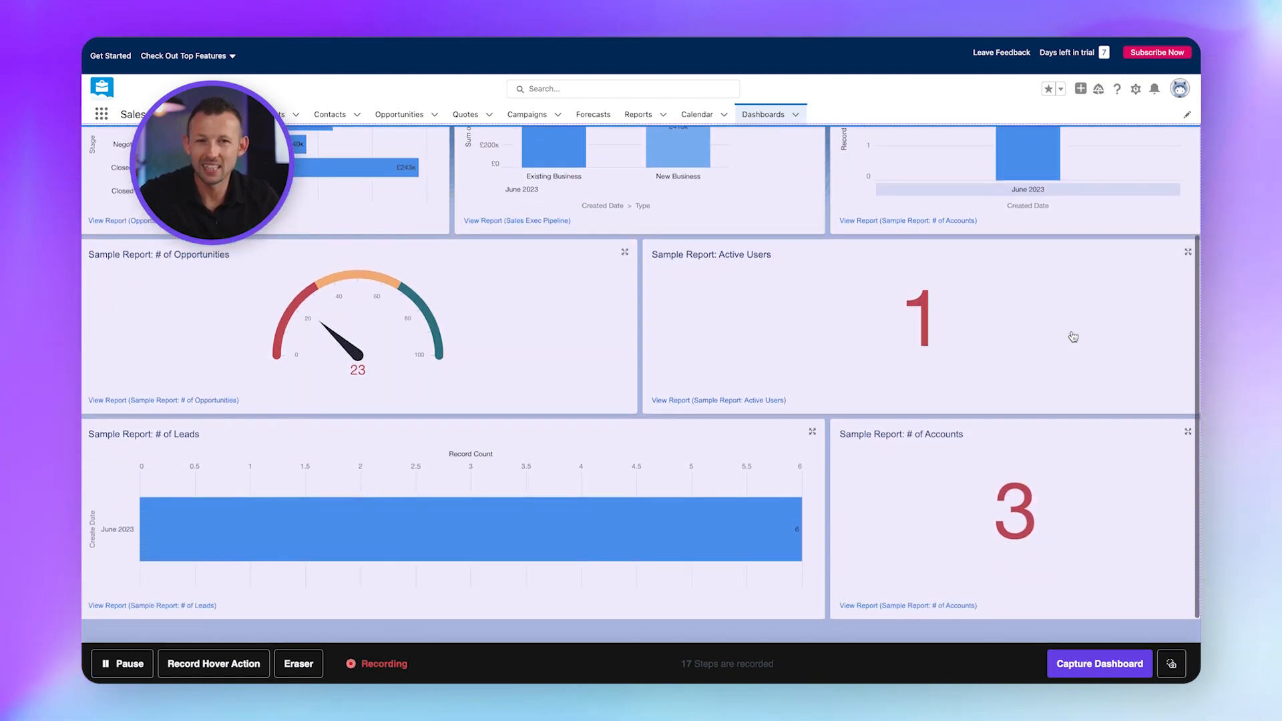
scroll(1073, 337, up, 3)
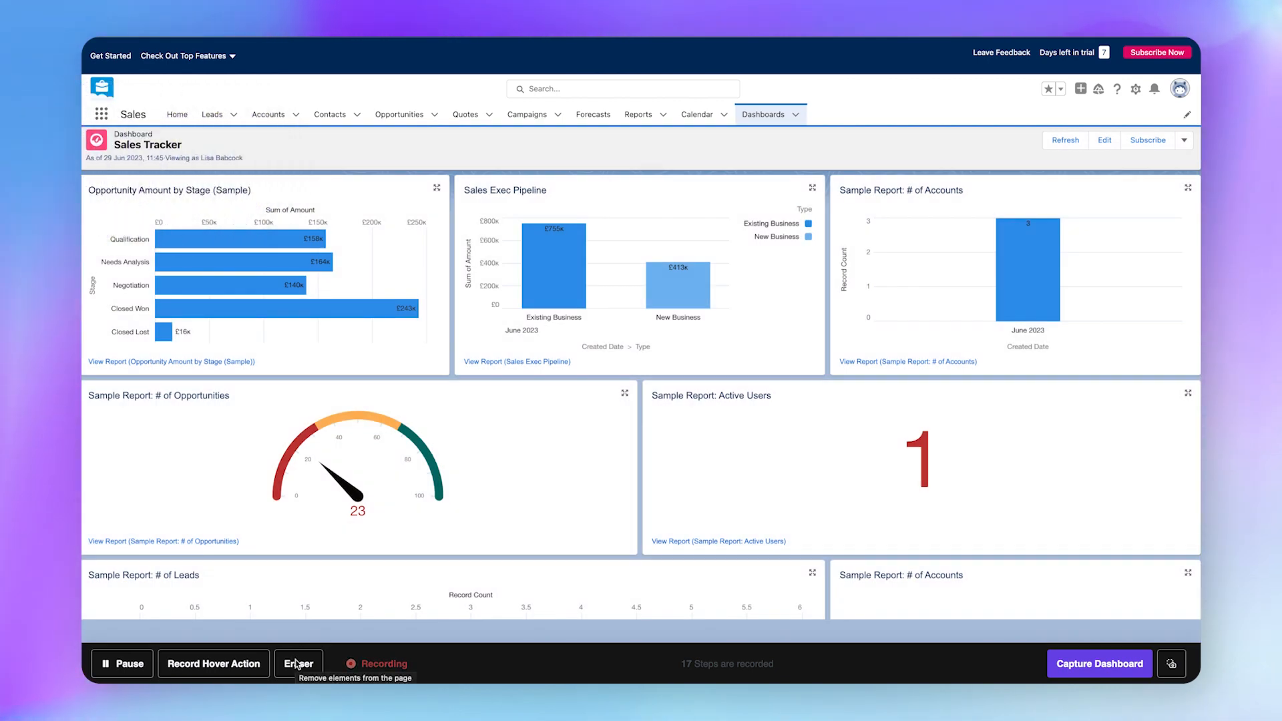
Erase the Calendar tab and its dropdown arrow from the navigation bar.
click(298, 663)
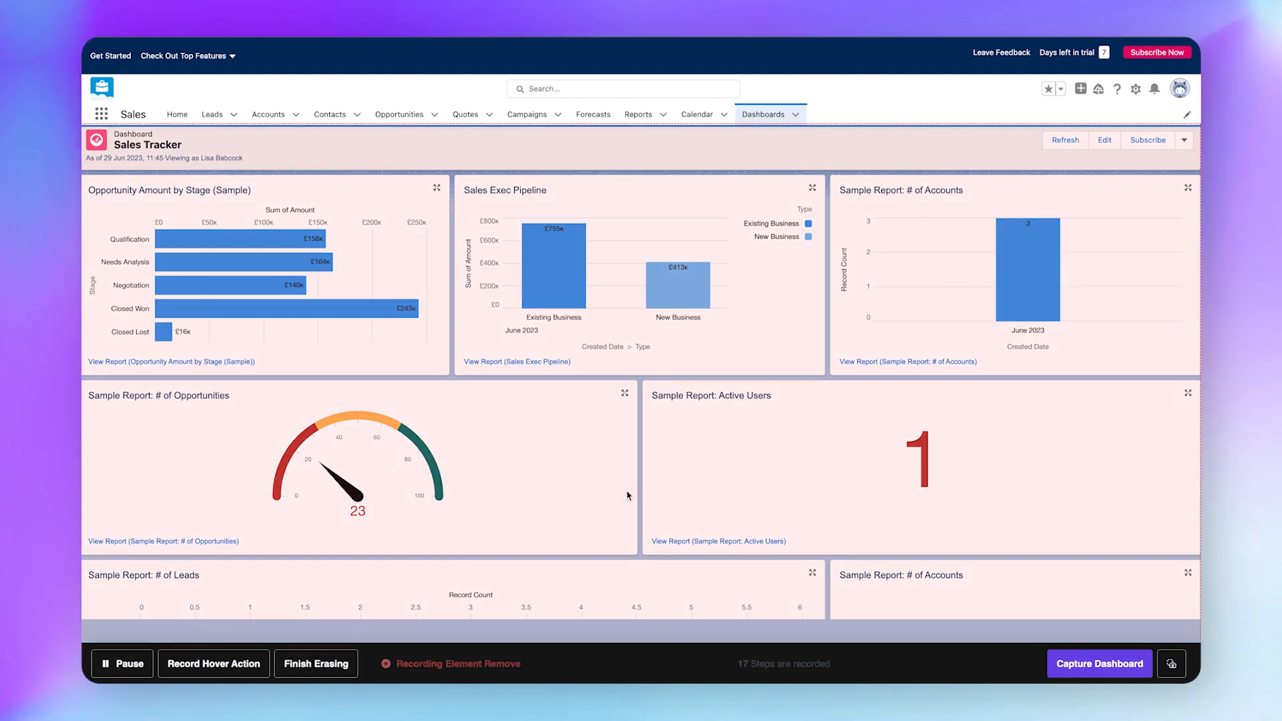
click(724, 114)
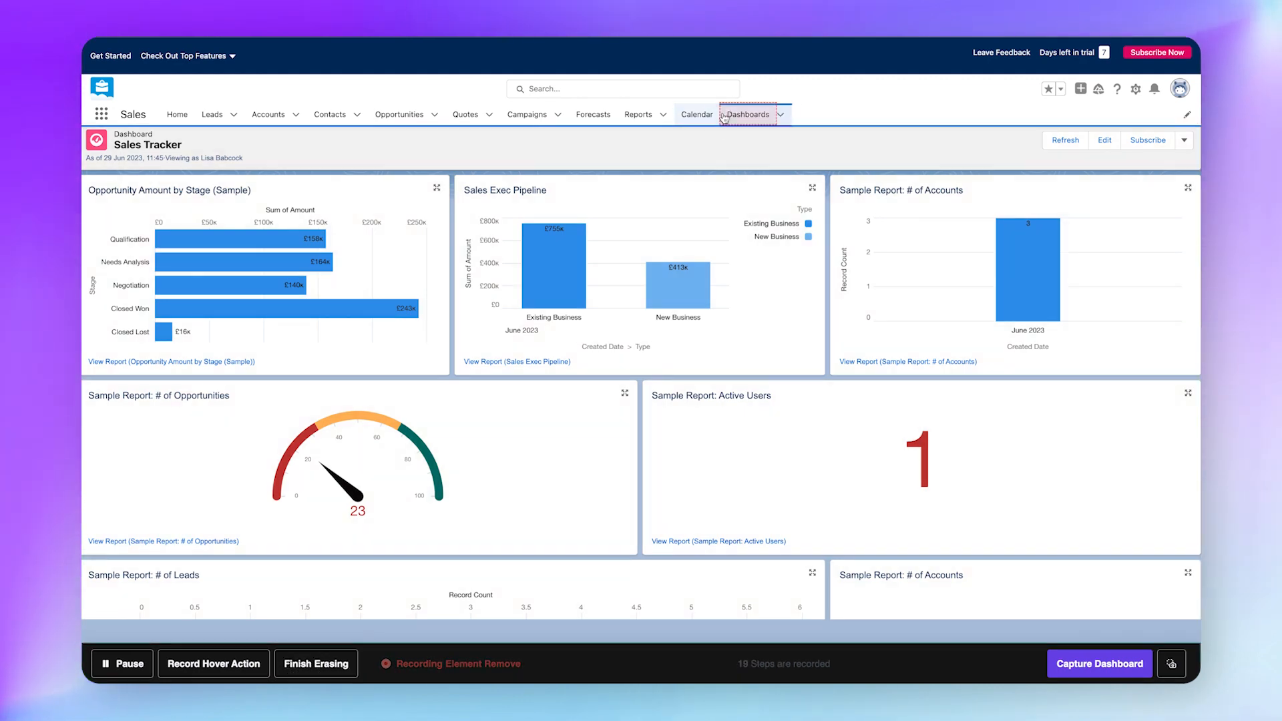
click(701, 114)
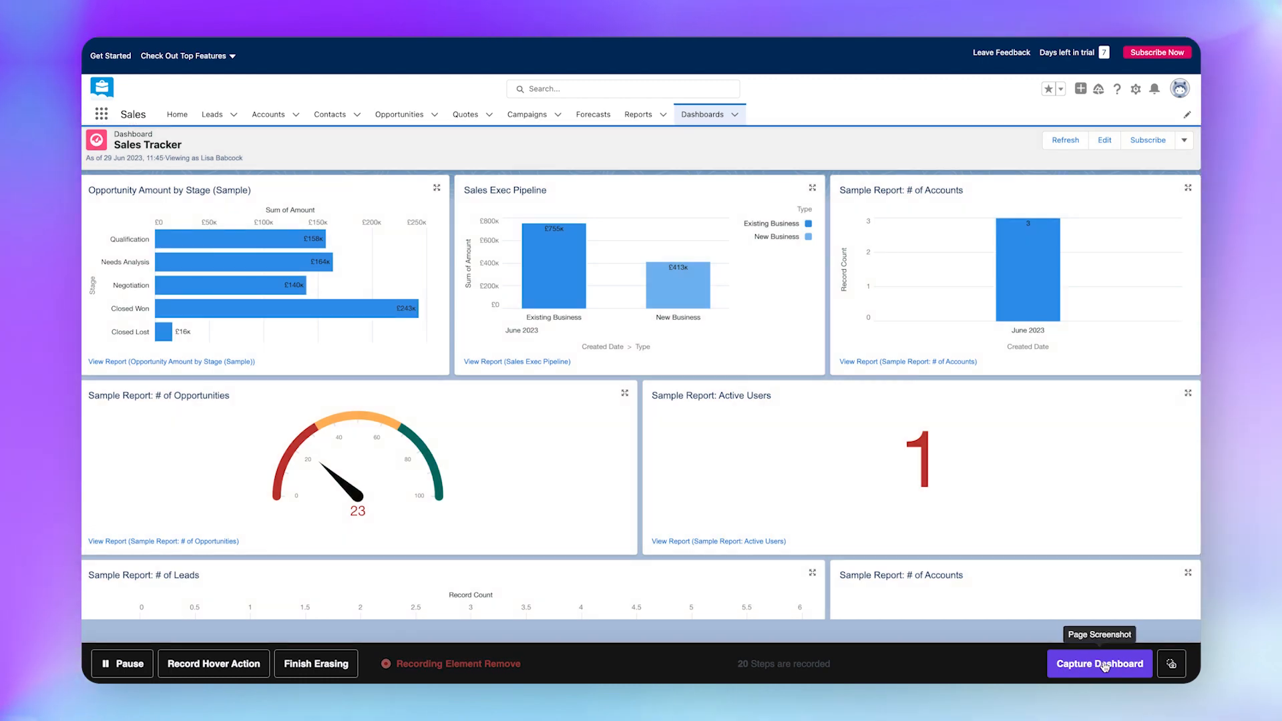
Finish erasing and paste the account's secret key into the Secret Key field.
click(1172, 664)
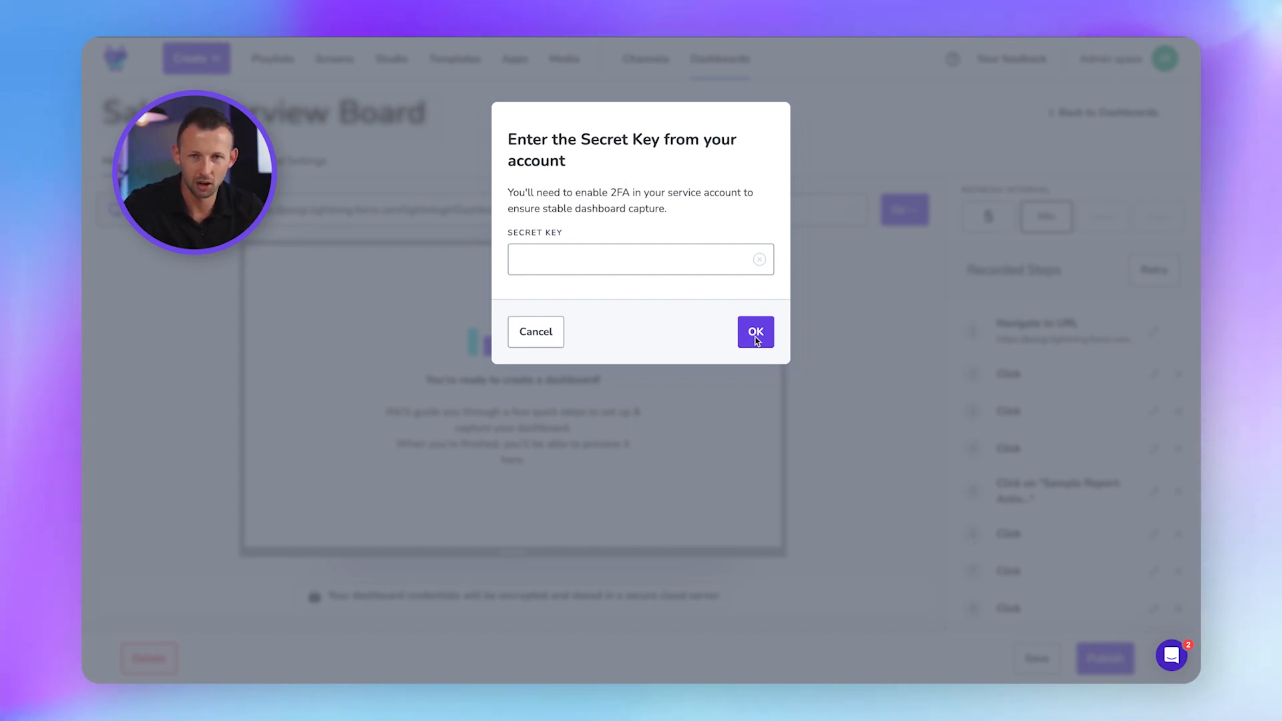
key(ctrl+v)
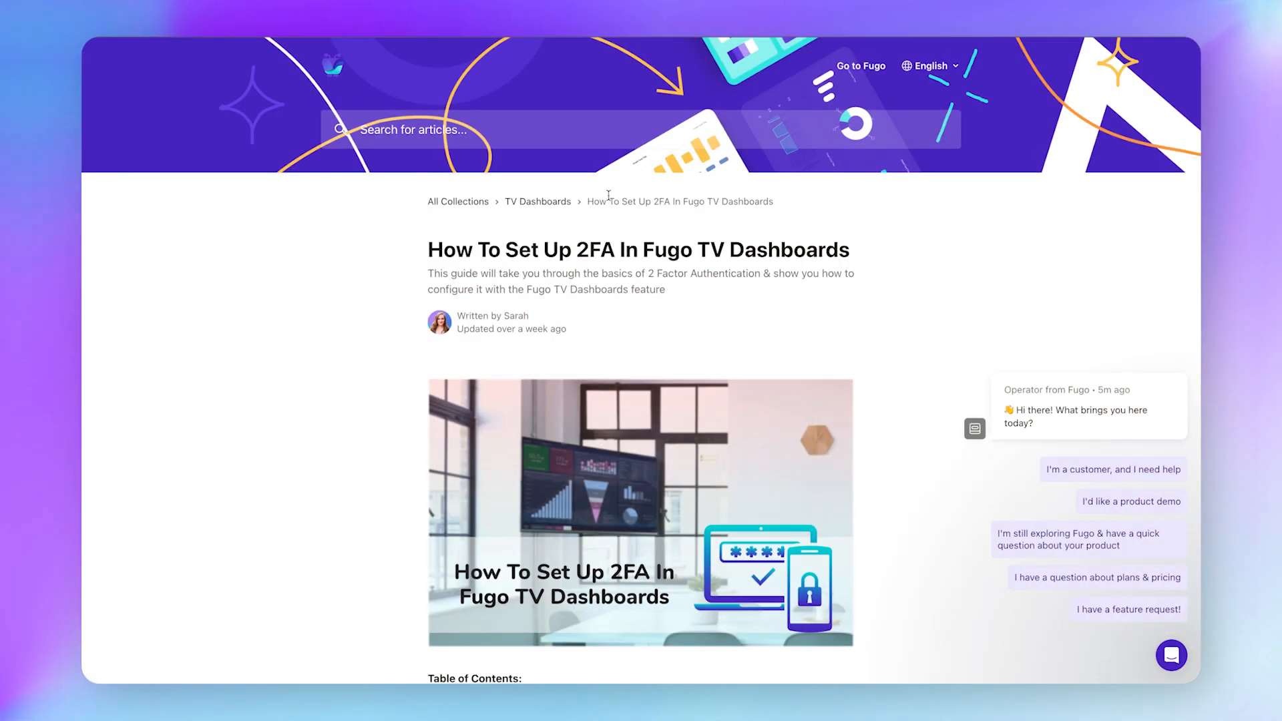
scroll(608, 195, down, 1)
scroll(609, 195, down, 8)
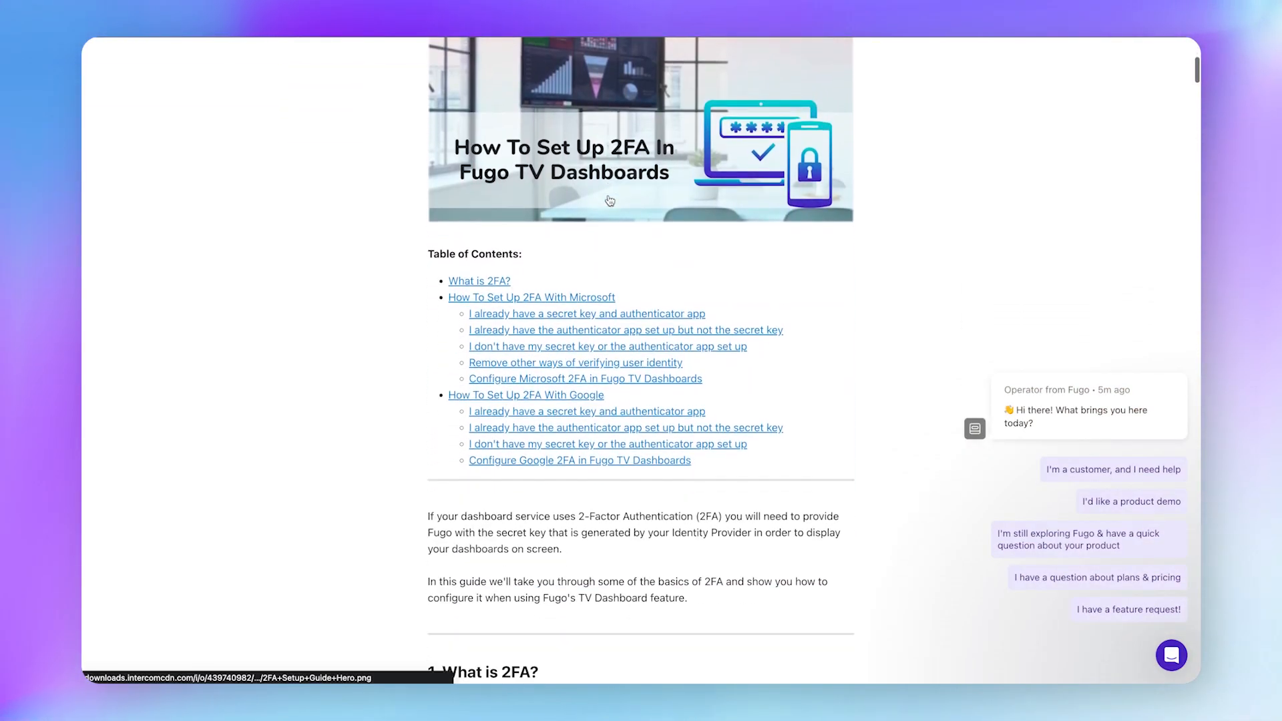
scroll(609, 199, down, 7)
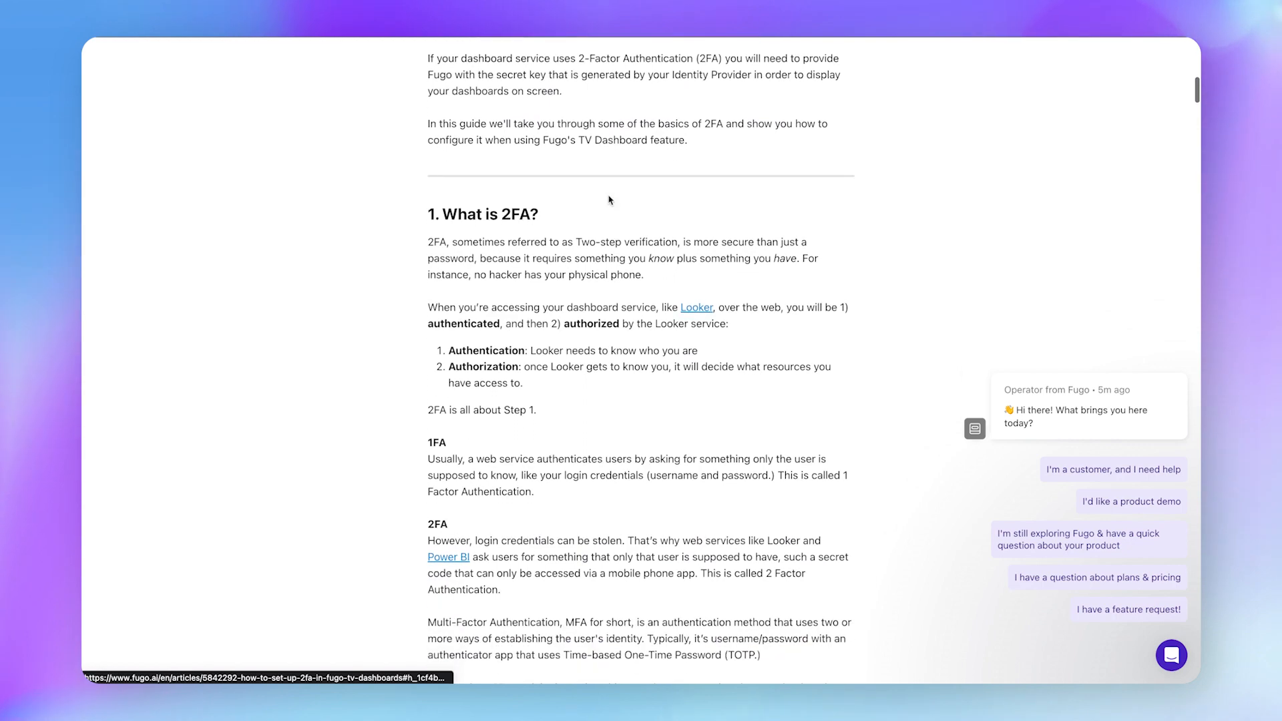
scroll(609, 199, down, 5)
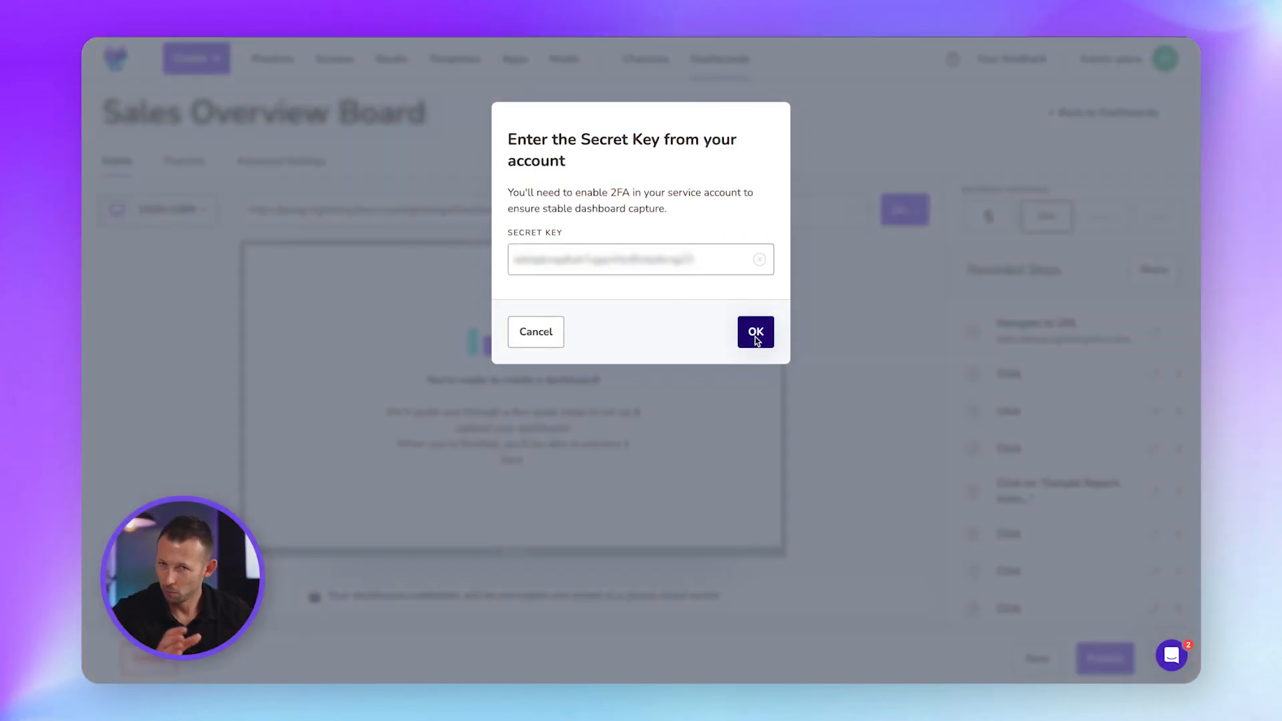
Submit the secret key, review the Recorded Steps list, and show the Sales Overview Board's Advanced Settings.
click(754, 332)
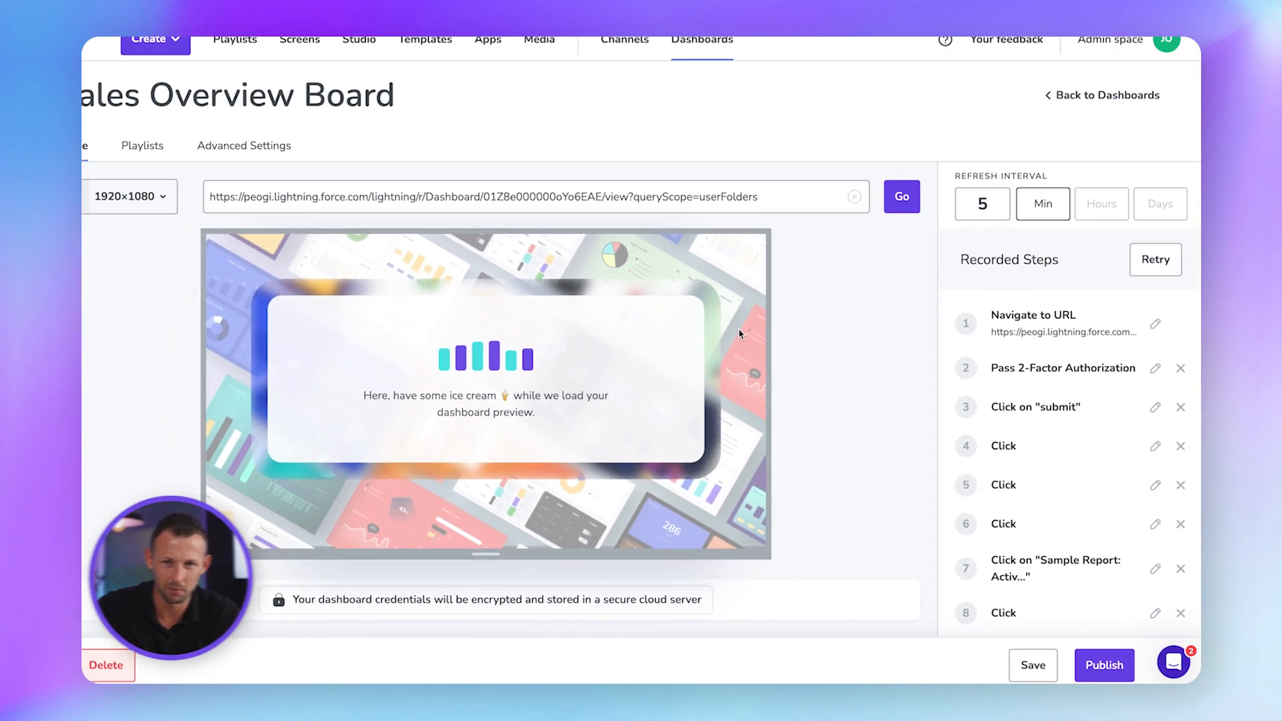
scroll(1038, 410, down, 5)
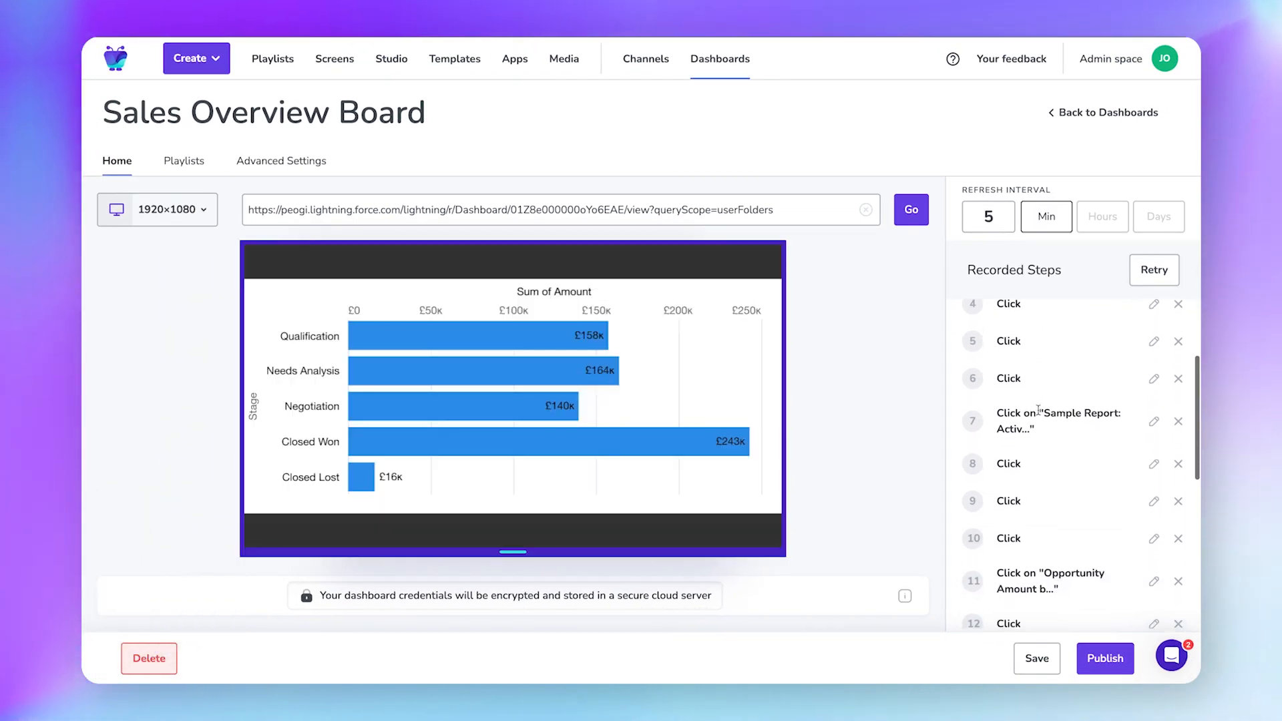
scroll(1038, 410, down, 6)
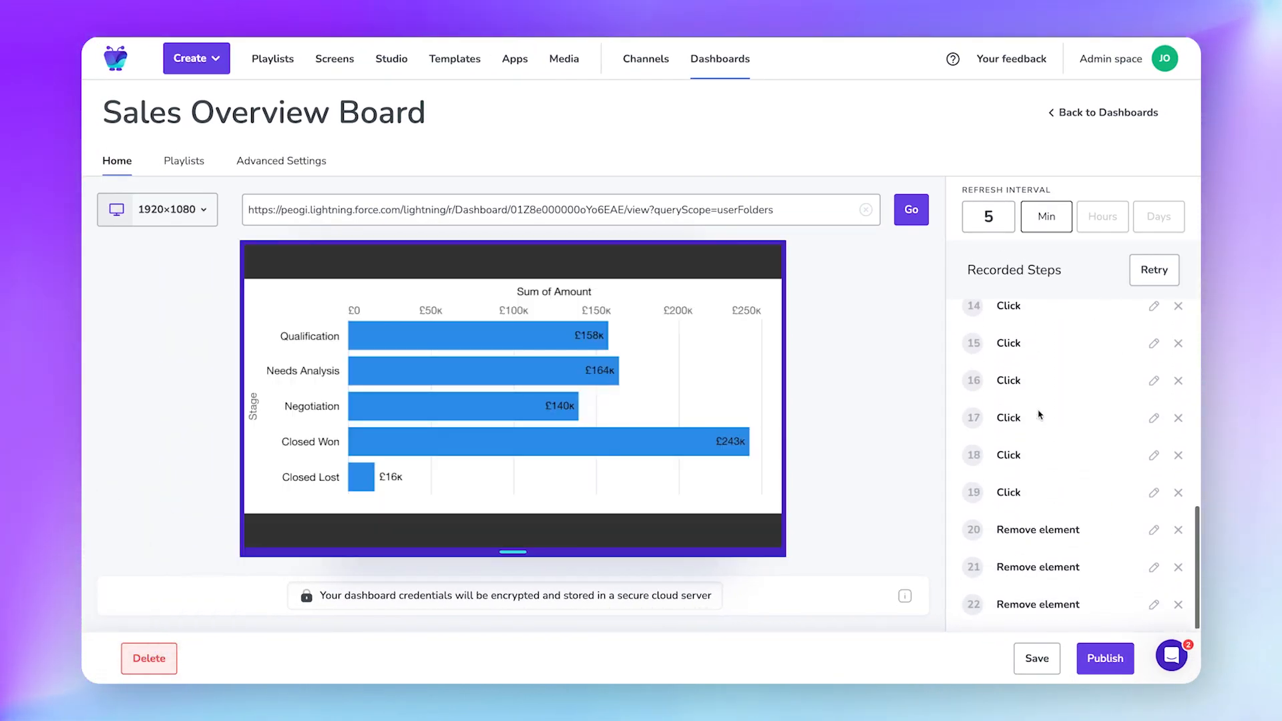
scroll(1038, 414, up, 10)
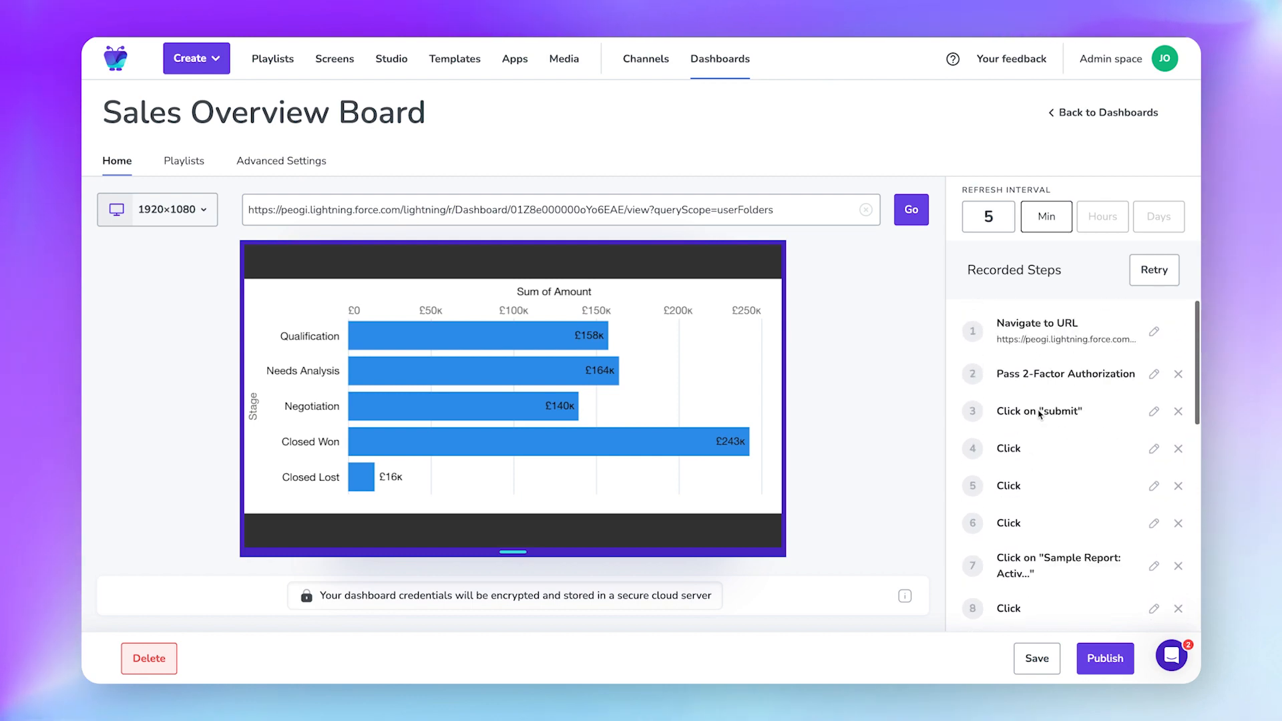
scroll(1038, 410, down, 10)
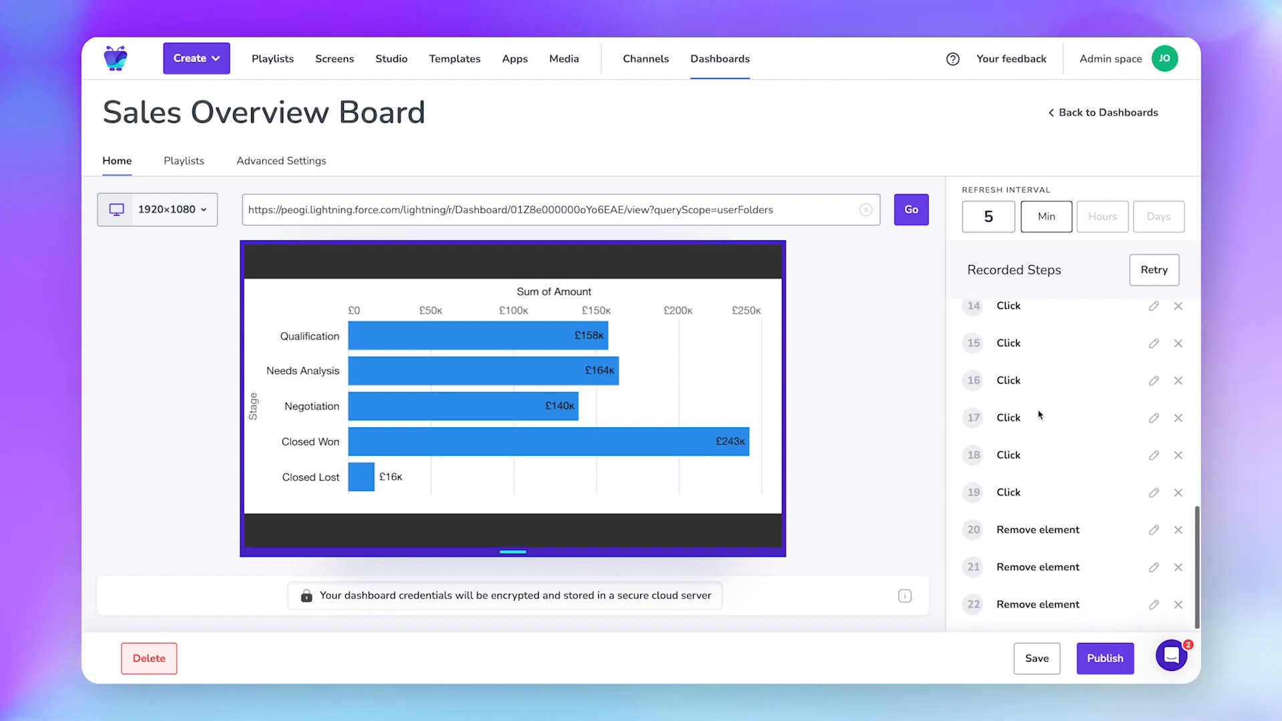
scroll(1038, 415, up, 10)
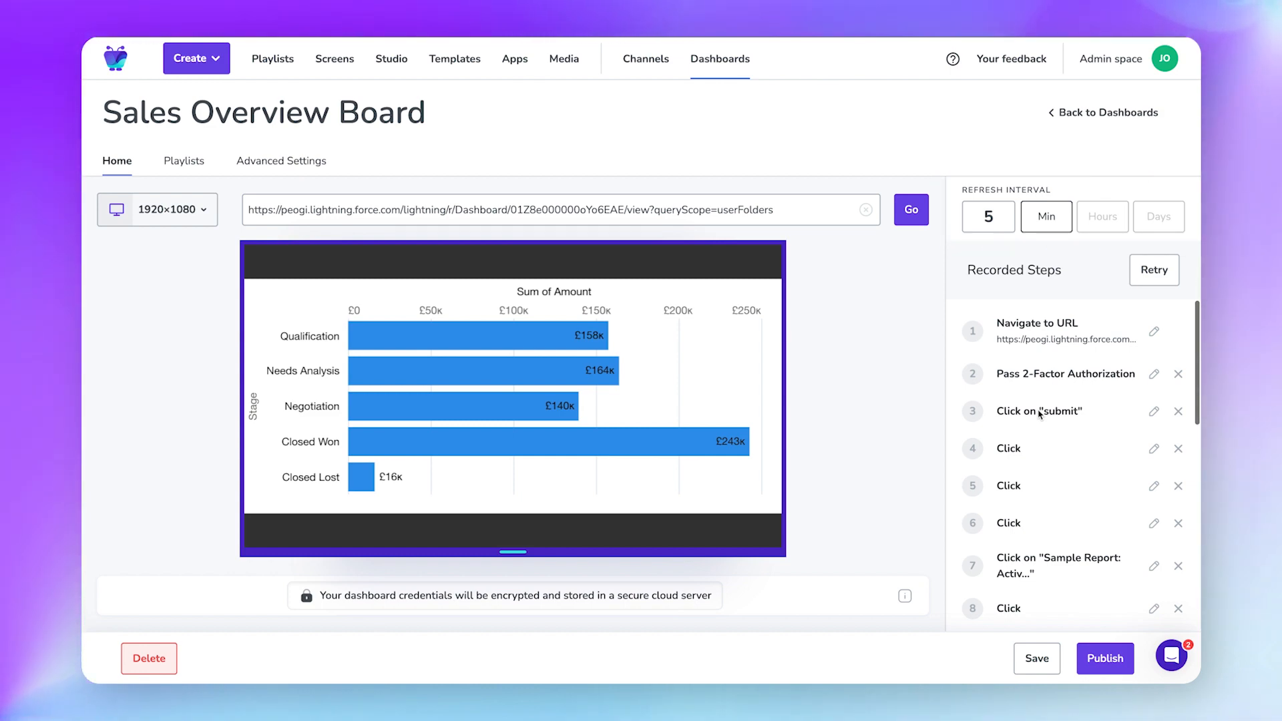
click(302, 168)
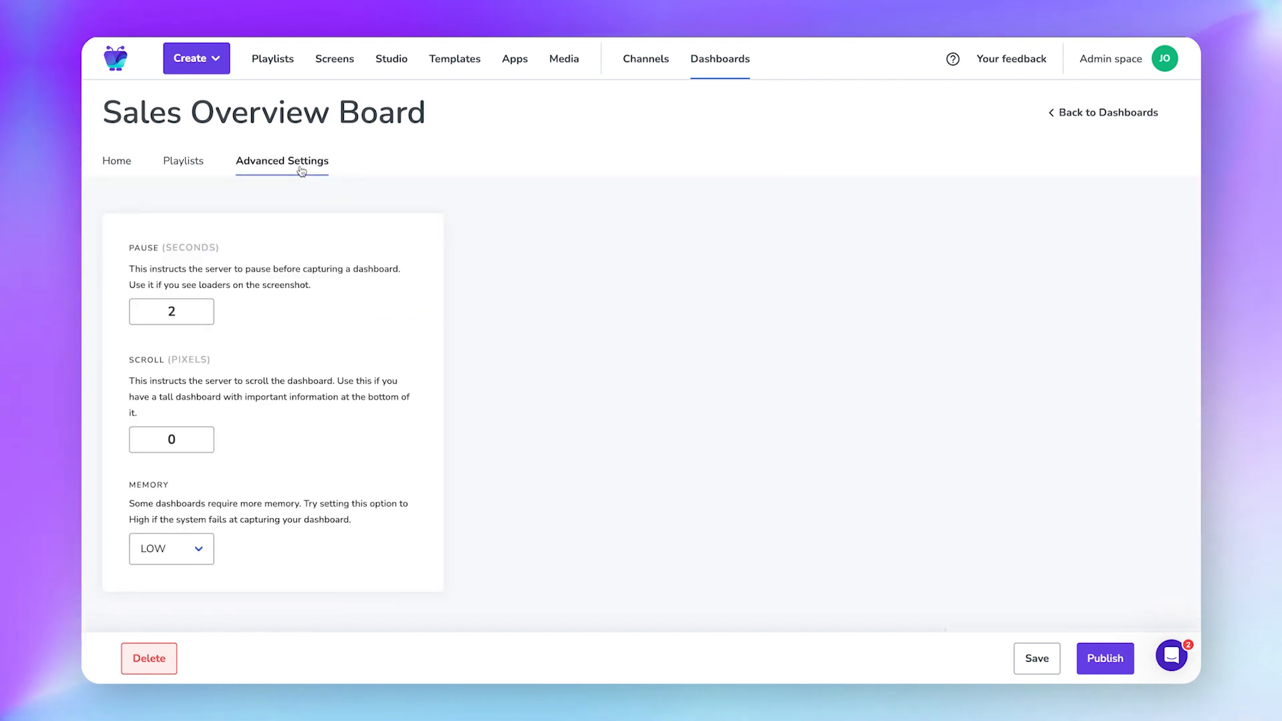
Change the Pause (seconds) value from 2 to 5.
double_click(171, 313)
text(5)
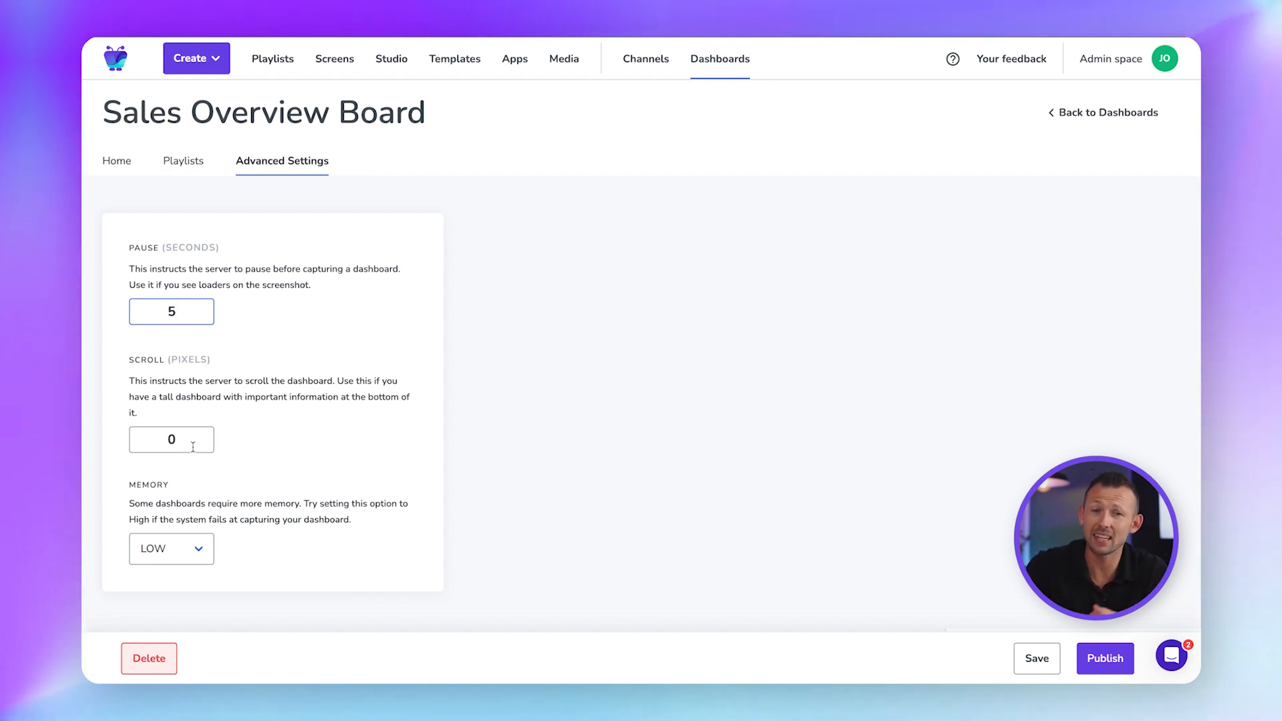
click(993, 237)
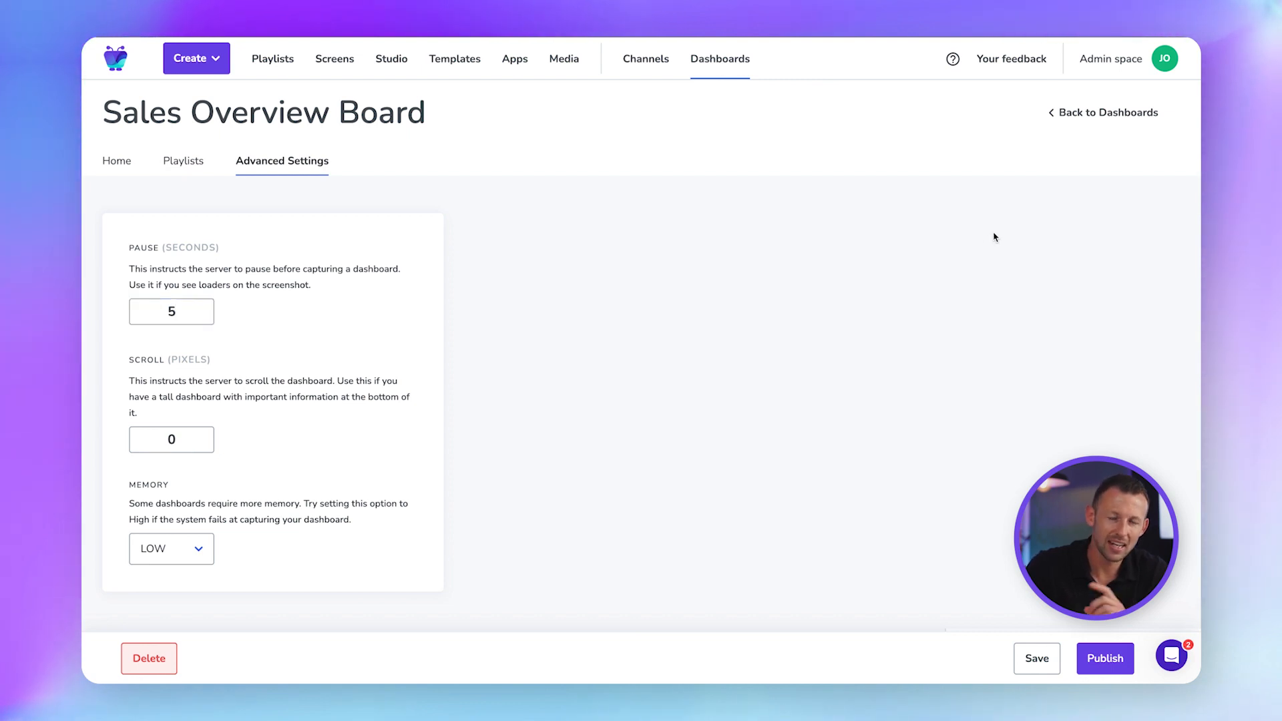
Open Account > People and Spaces and browse the Los Angeles, New York and London offices.
click(1175, 65)
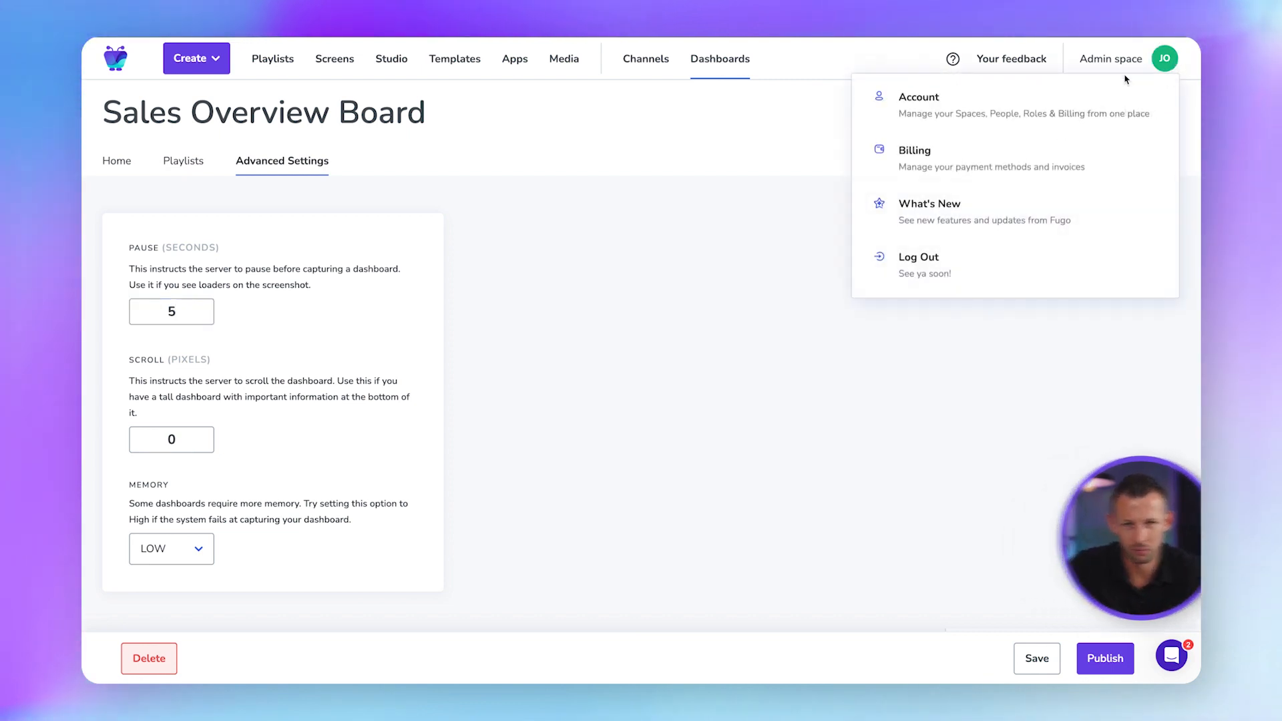
click(1068, 112)
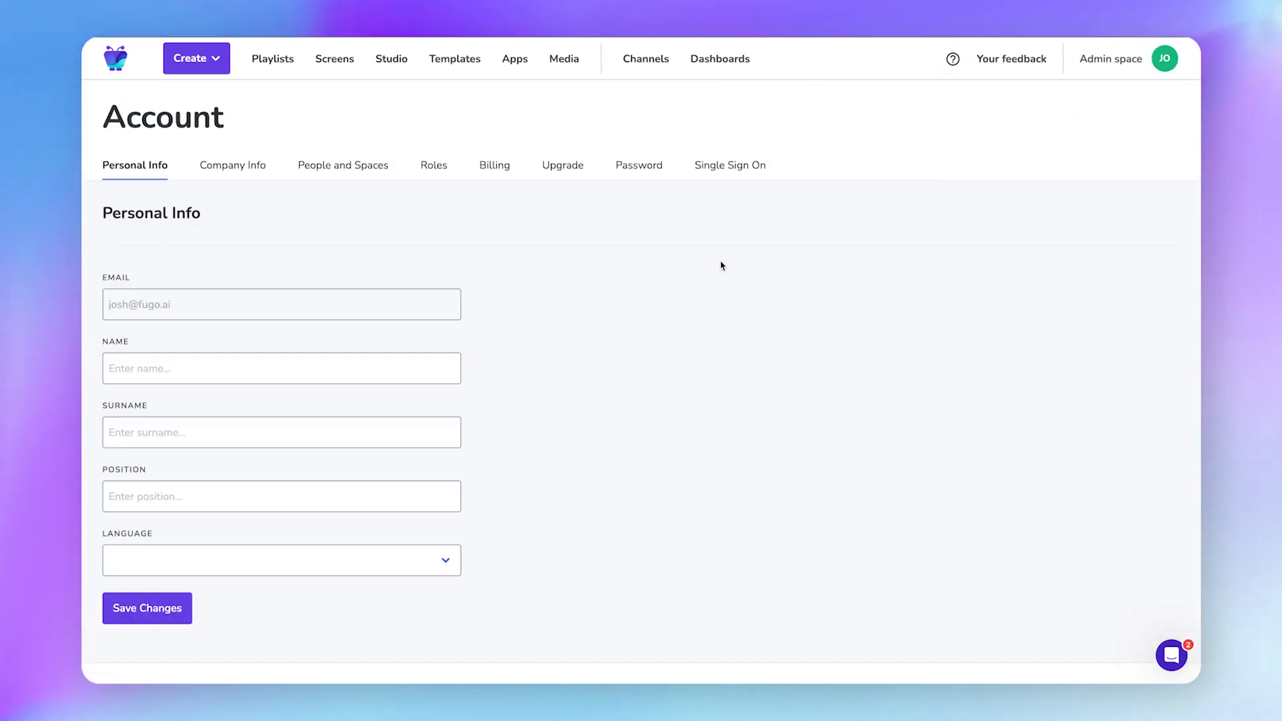
click(342, 164)
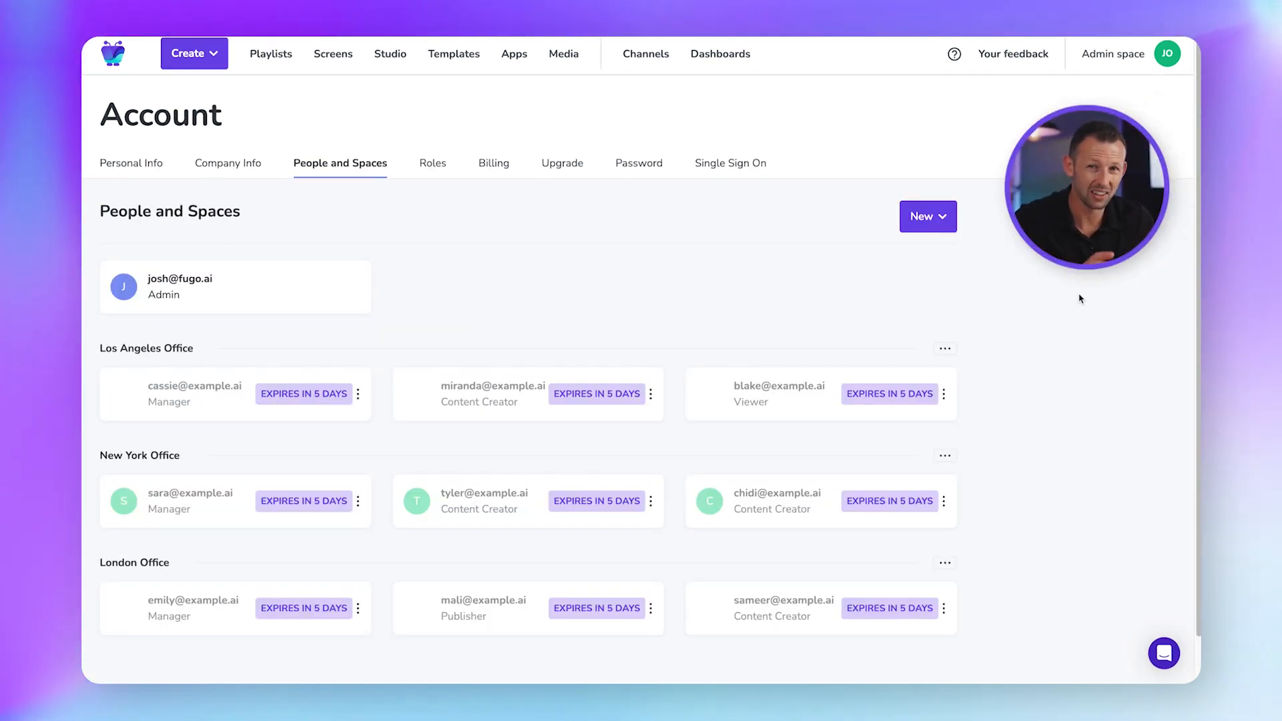
scroll(1080, 299, down, 1)
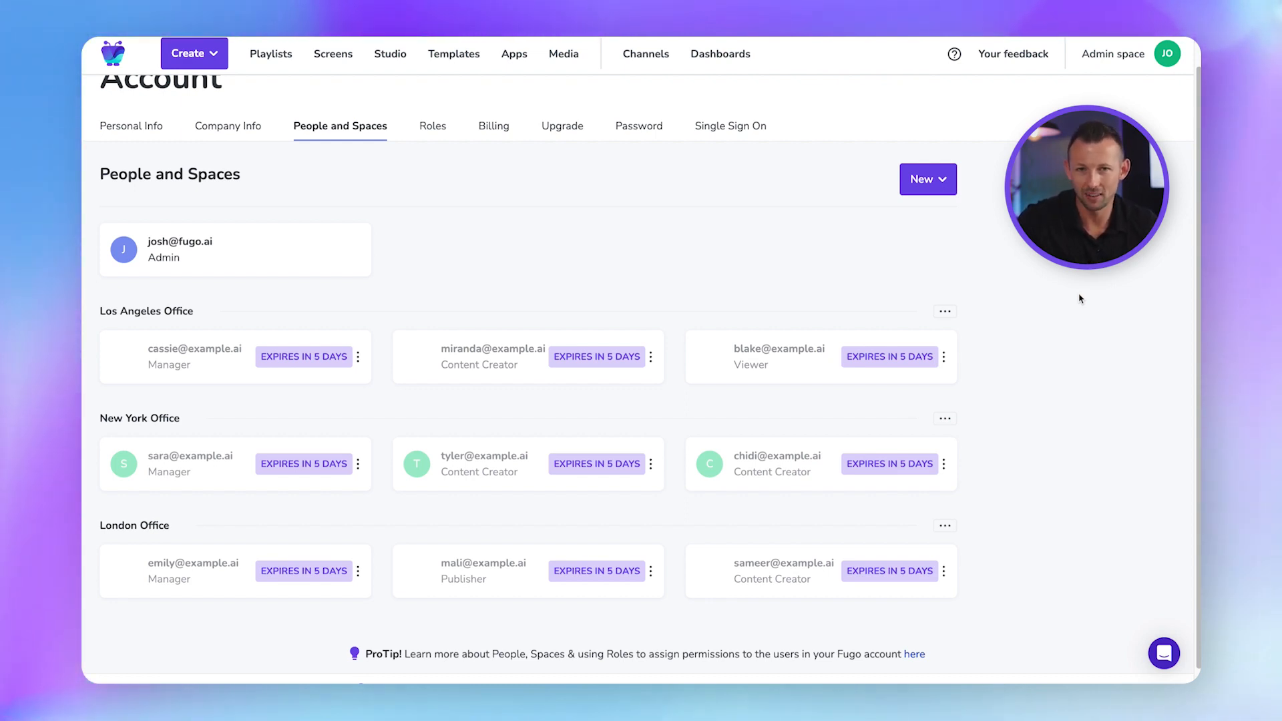
scroll(1080, 299, up, 1)
scroll(1080, 298, down, 1)
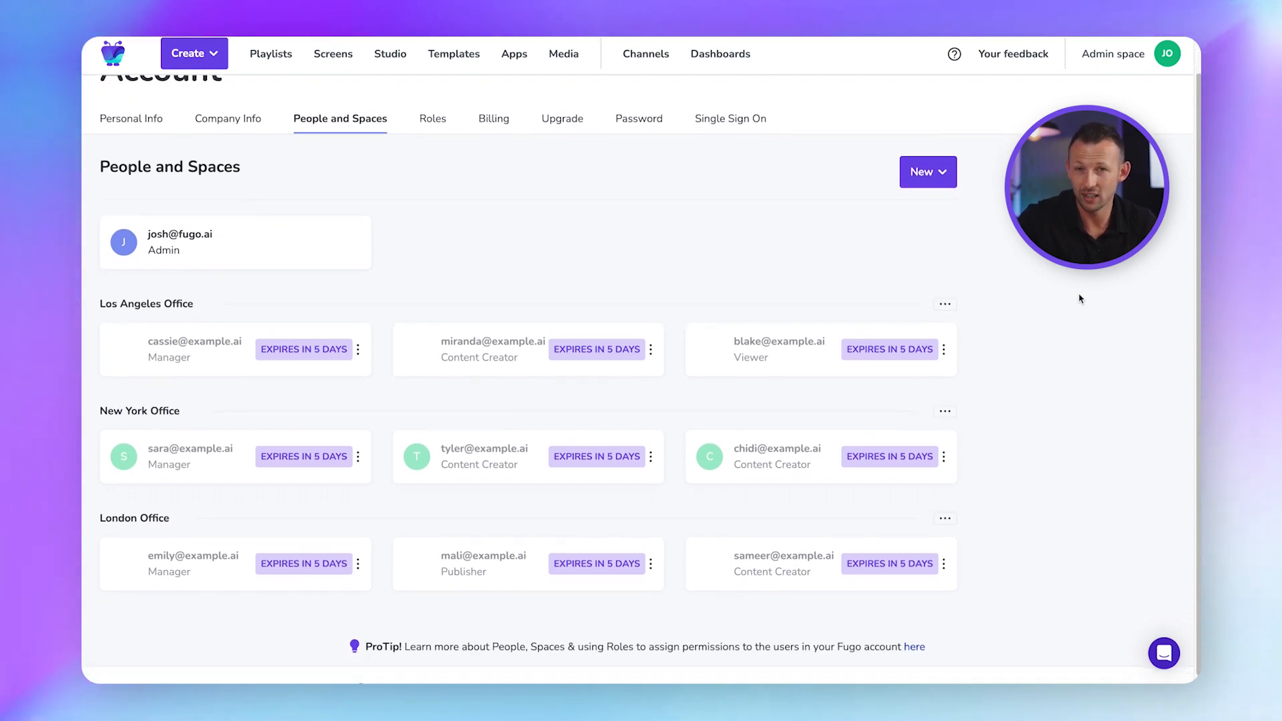
scroll(1080, 299, up, 2)
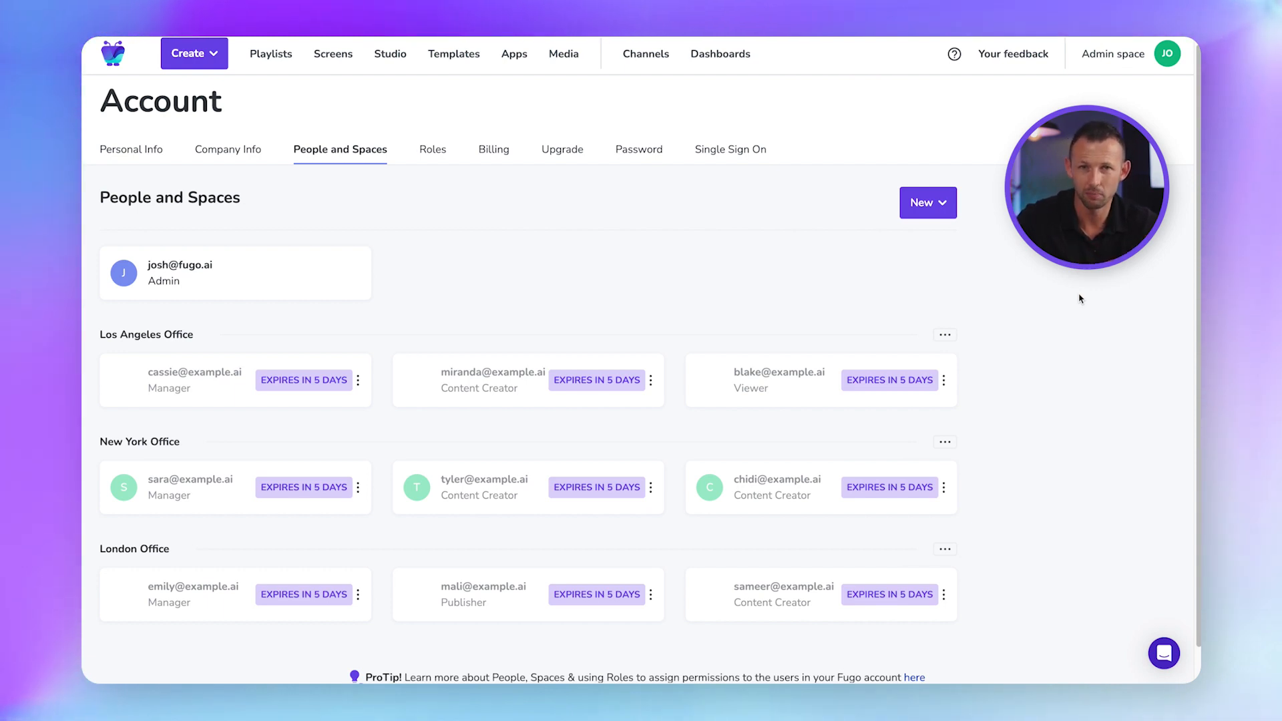
Draft an invite for a Manager in the New York Office, then cancel it unsent.
click(940, 202)
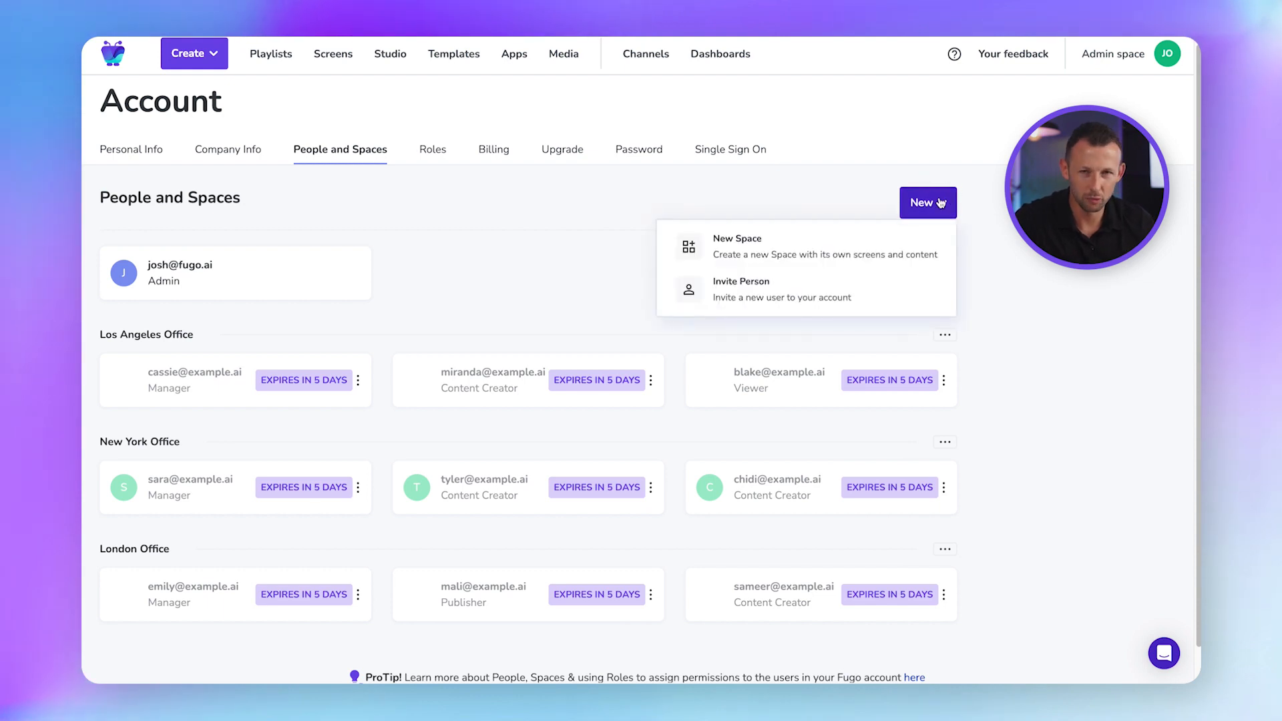
click(821, 289)
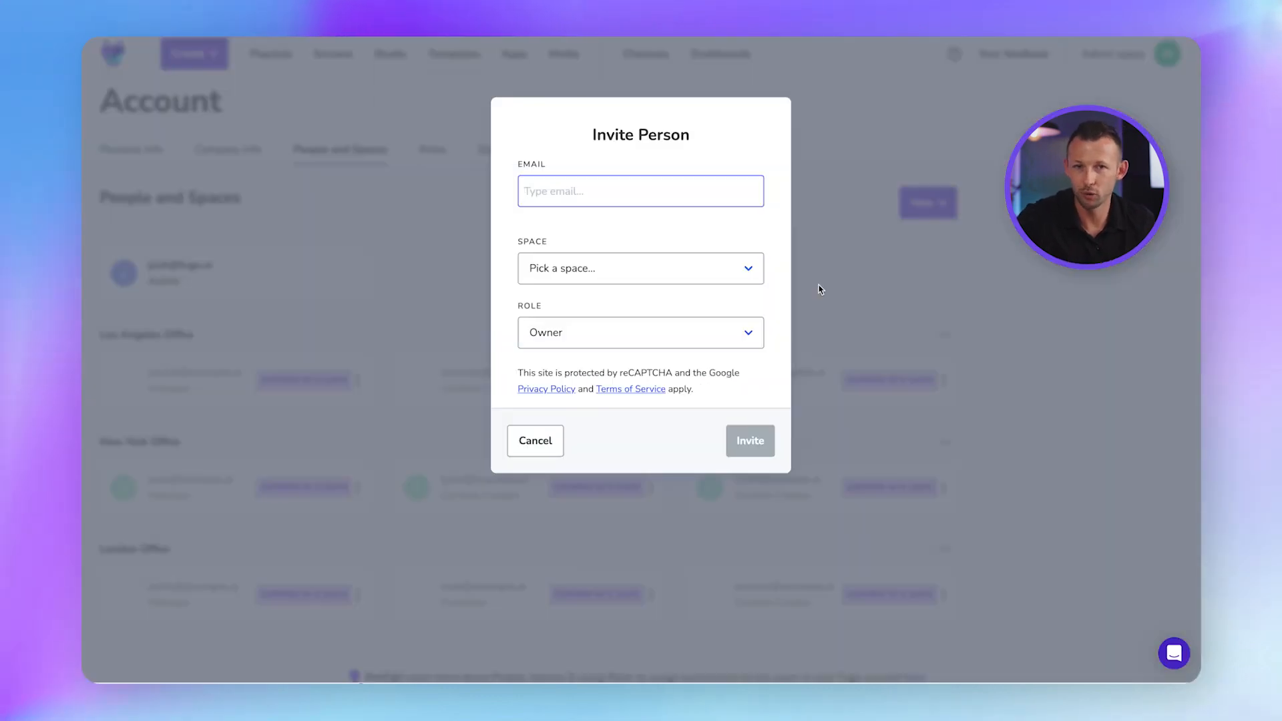
click(733, 281)
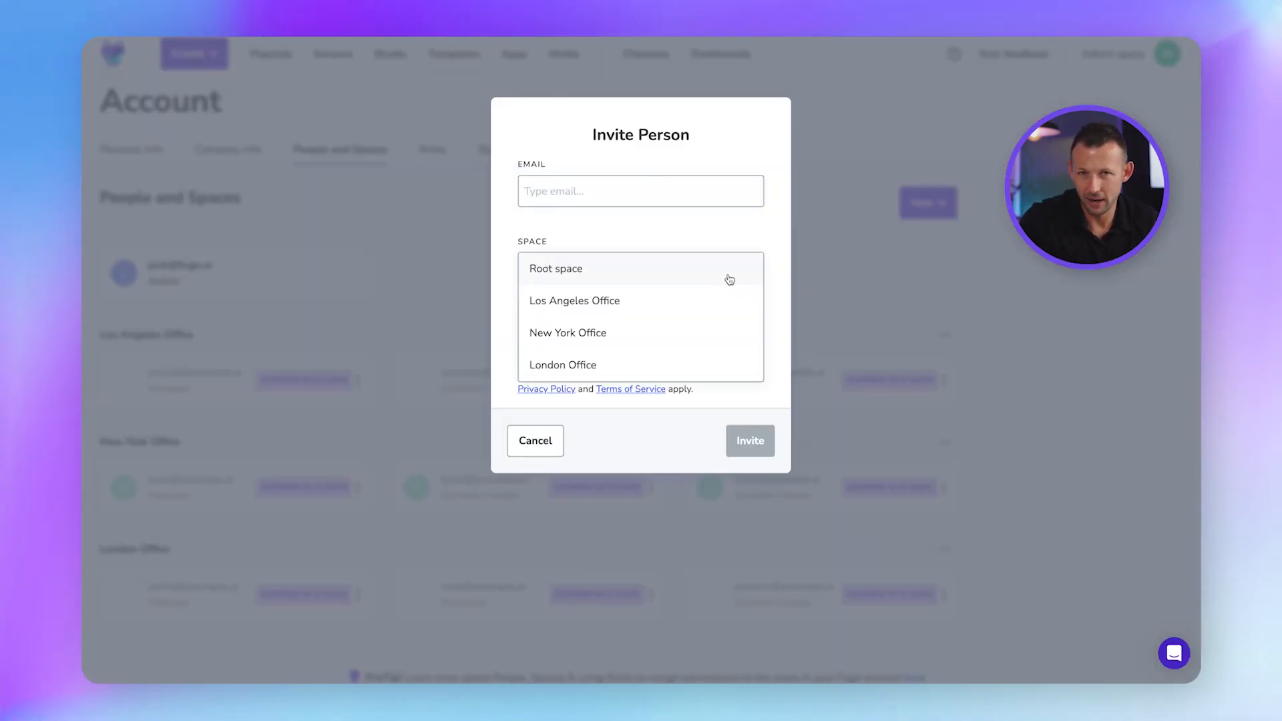
click(639, 346)
click(646, 334)
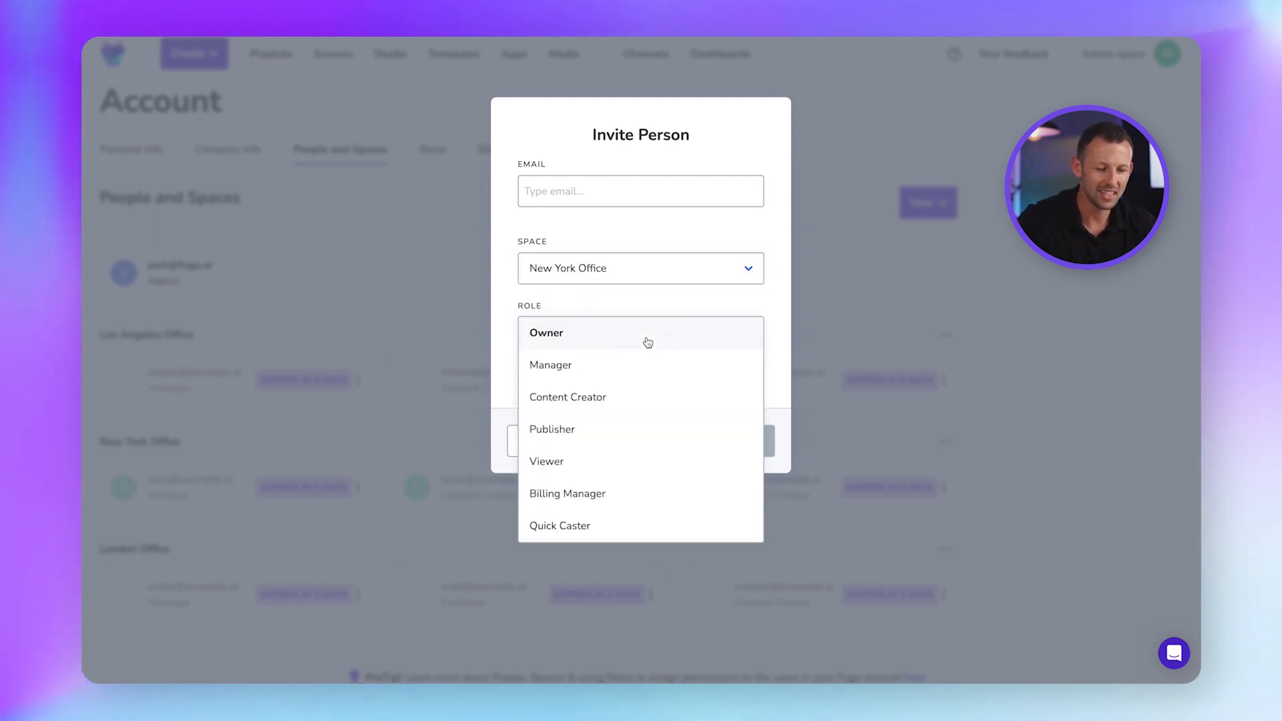
click(612, 367)
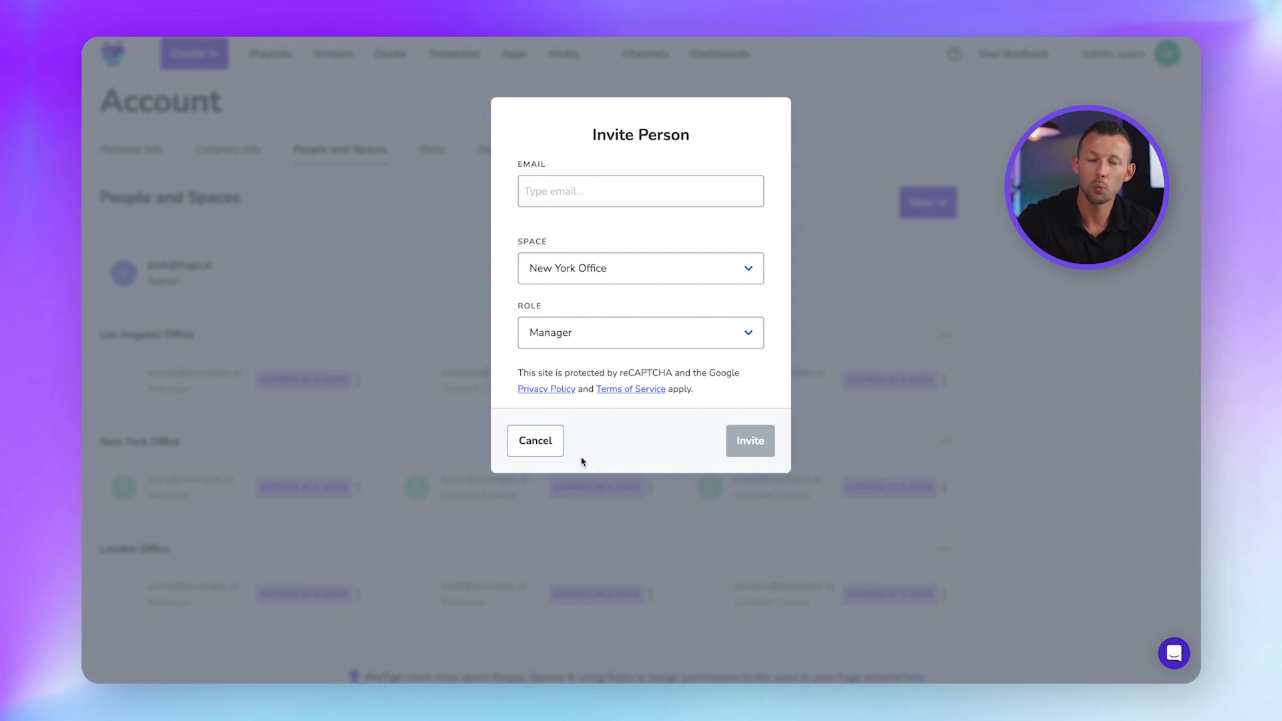
click(546, 442)
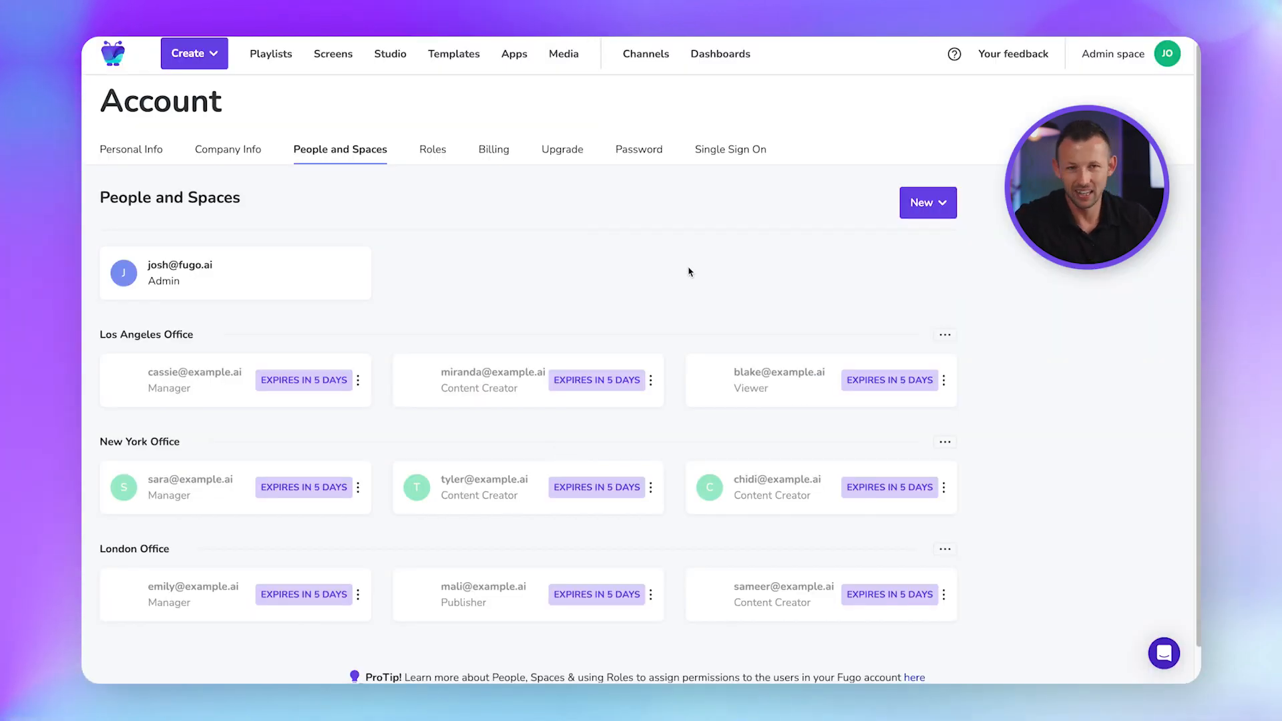
View the billing details, then the Upgrade page comparing Essential, Core and Enterprise plans.
click(494, 148)
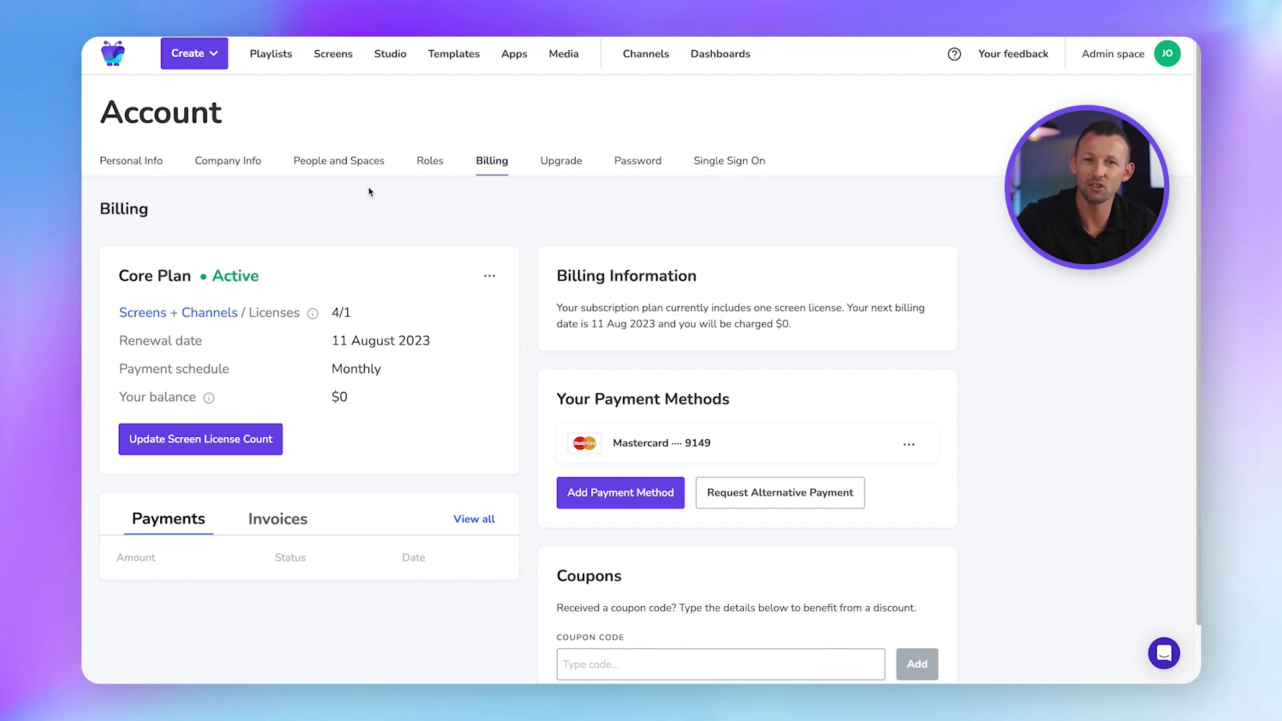
click(557, 163)
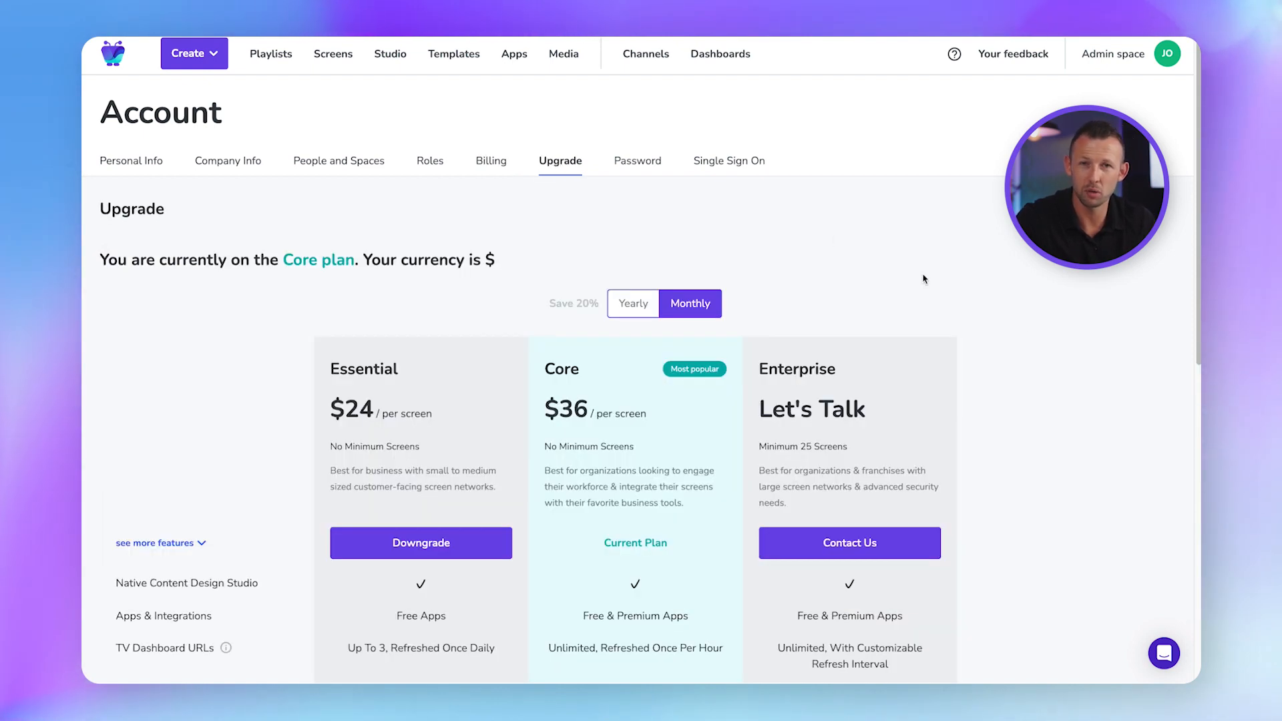
scroll(1046, 336, down, 1)
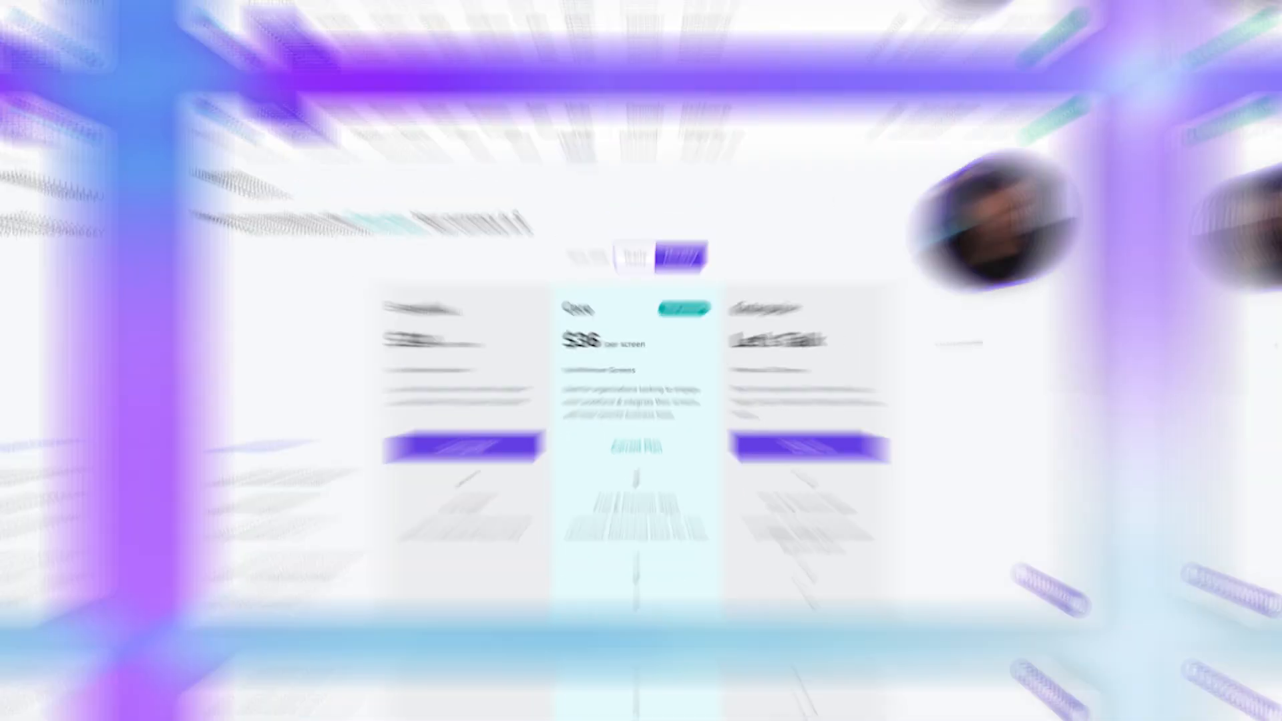